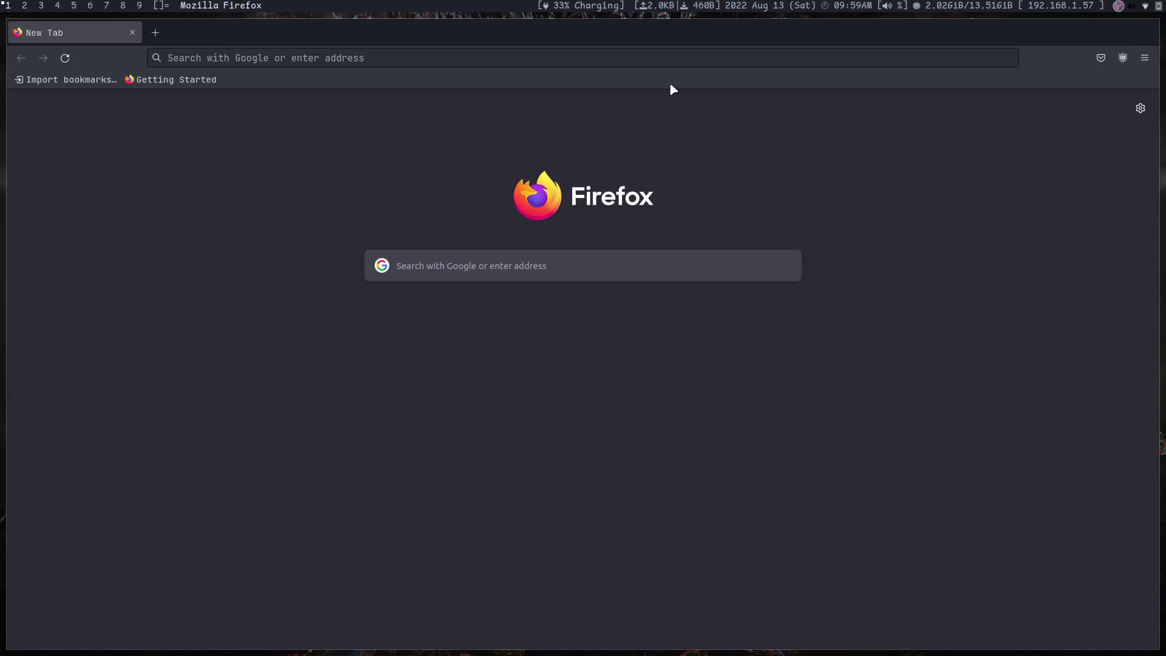
- Search Google for 'cascade', then refine the query to 'cascade firefox'
{"action": "left_click", "coordinate": [665, 58]}
{"action": "left_click", "coordinate": [505, 335]}
{"action": "left_click", "coordinate": [506, 253]}
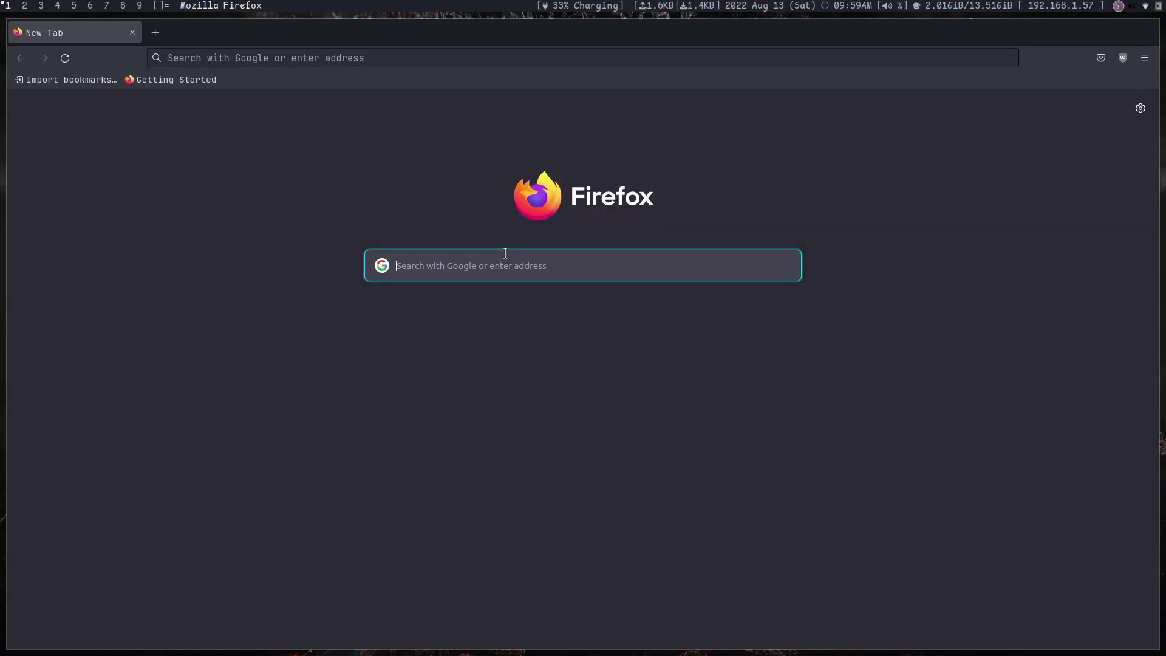
{"action": "type", "text": "cas"}
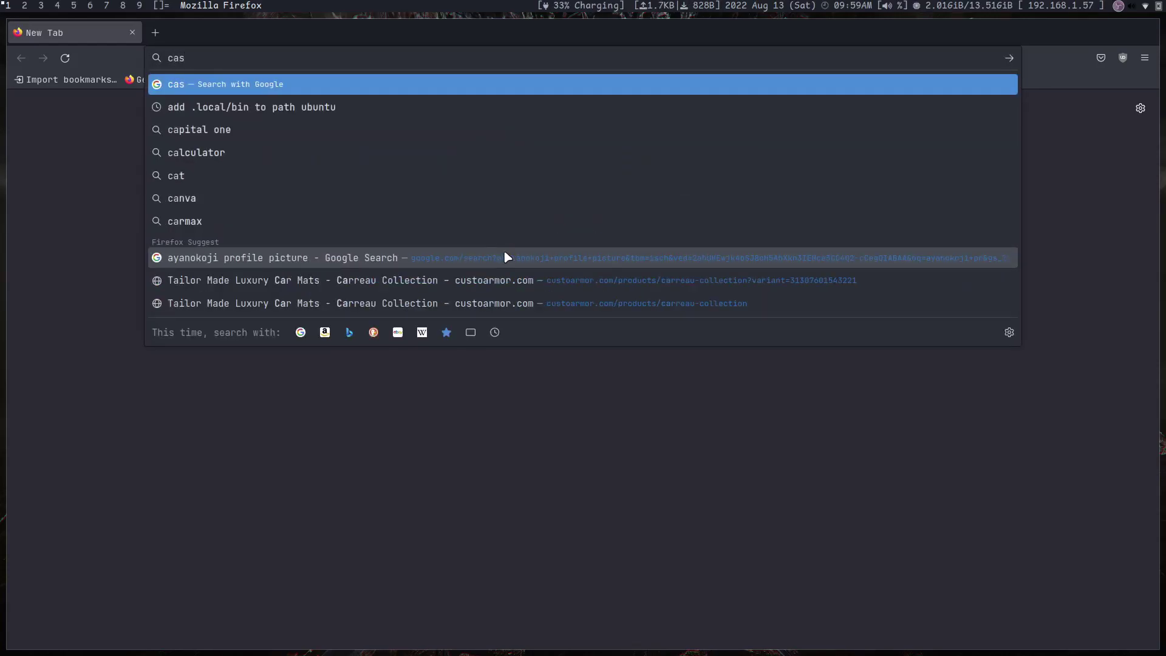
{"action": "type", "text": "cade"}
{"action": "key", "text": "Return"}
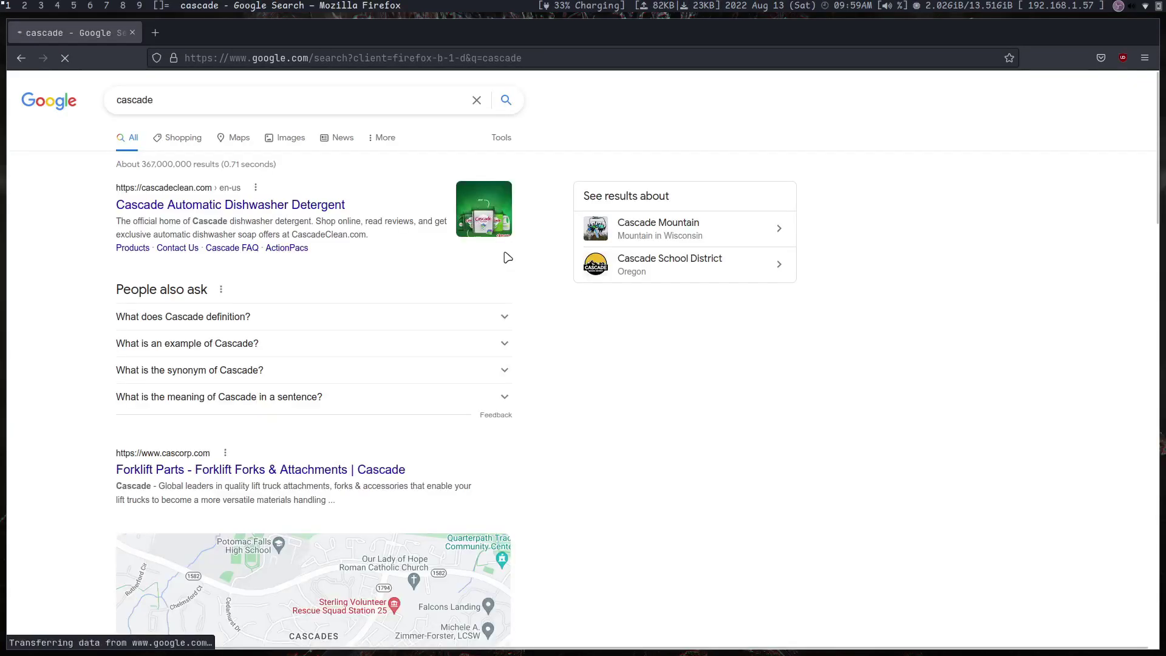
{"action": "left_click", "coordinate": [315, 96]}
{"action": "type", "text": "firefox"}
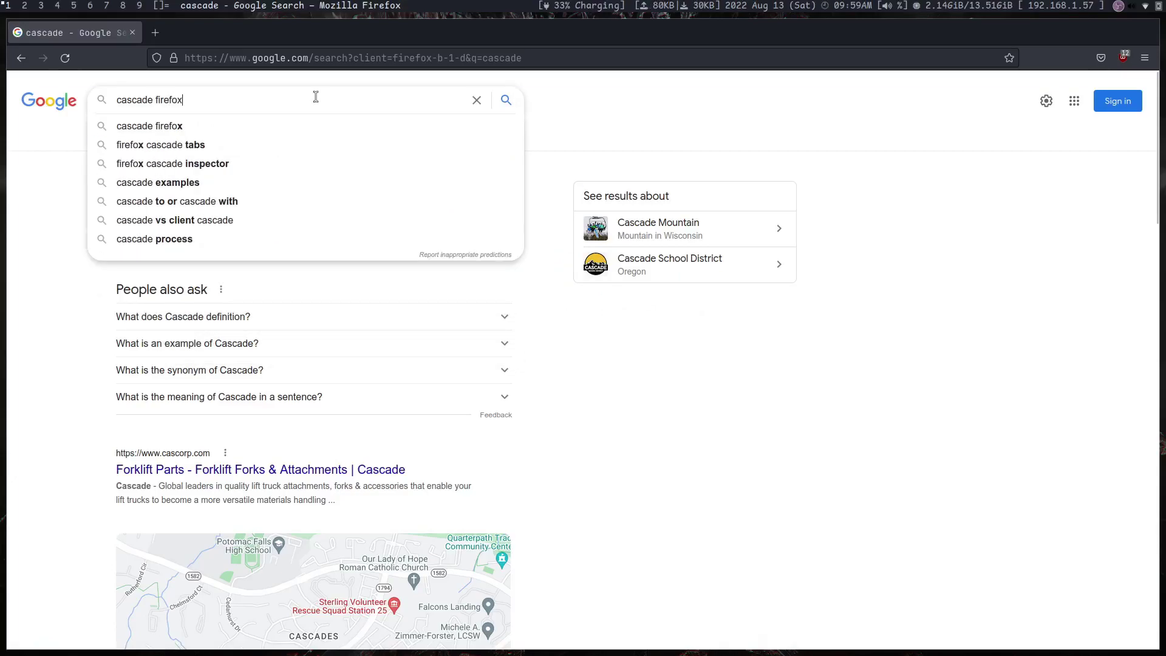
{"action": "key", "text": "Return"}
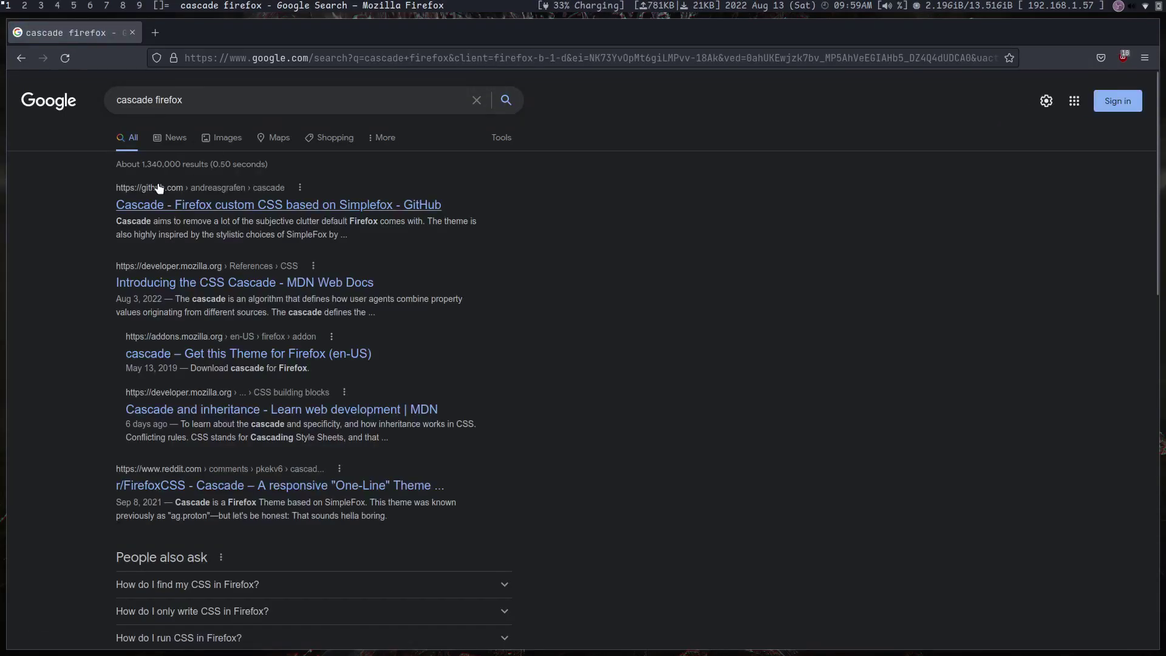
- Open the Cascade GitHub repository result and scroll through its README
{"action": "left_click", "coordinate": [196, 206]}
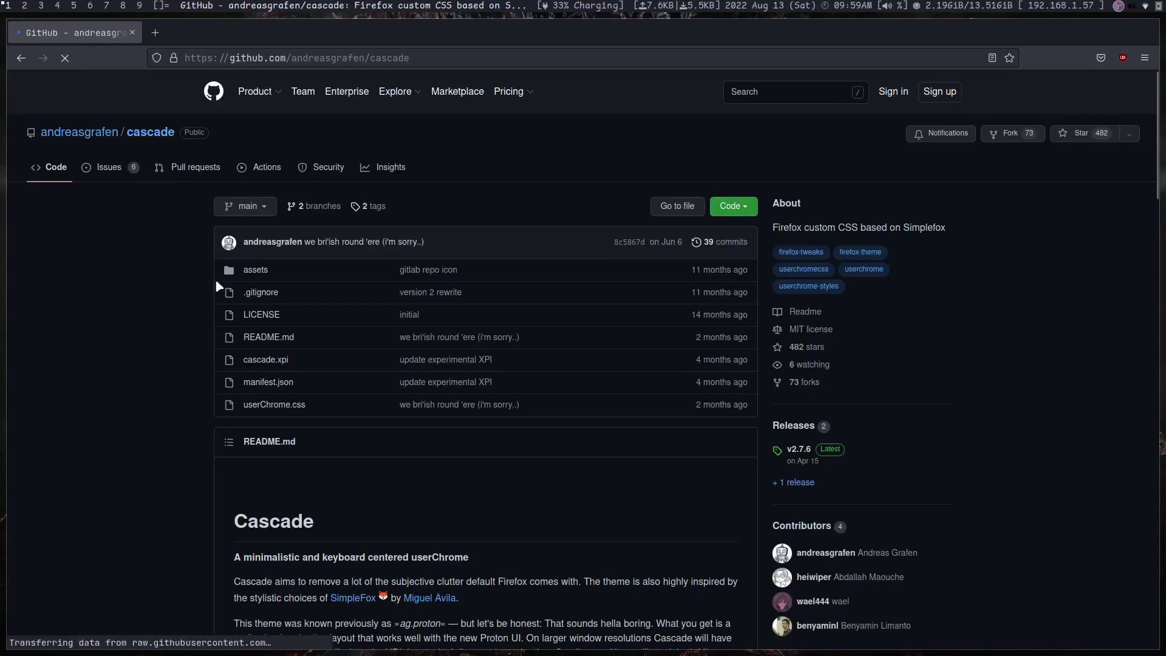
{"action": "scroll", "coordinate": [297, 426], "scroll_direction": "down", "scroll_amount": 6}
{"action": "scroll", "coordinate": [521, 455], "scroll_direction": "down", "scroll_amount": 5}
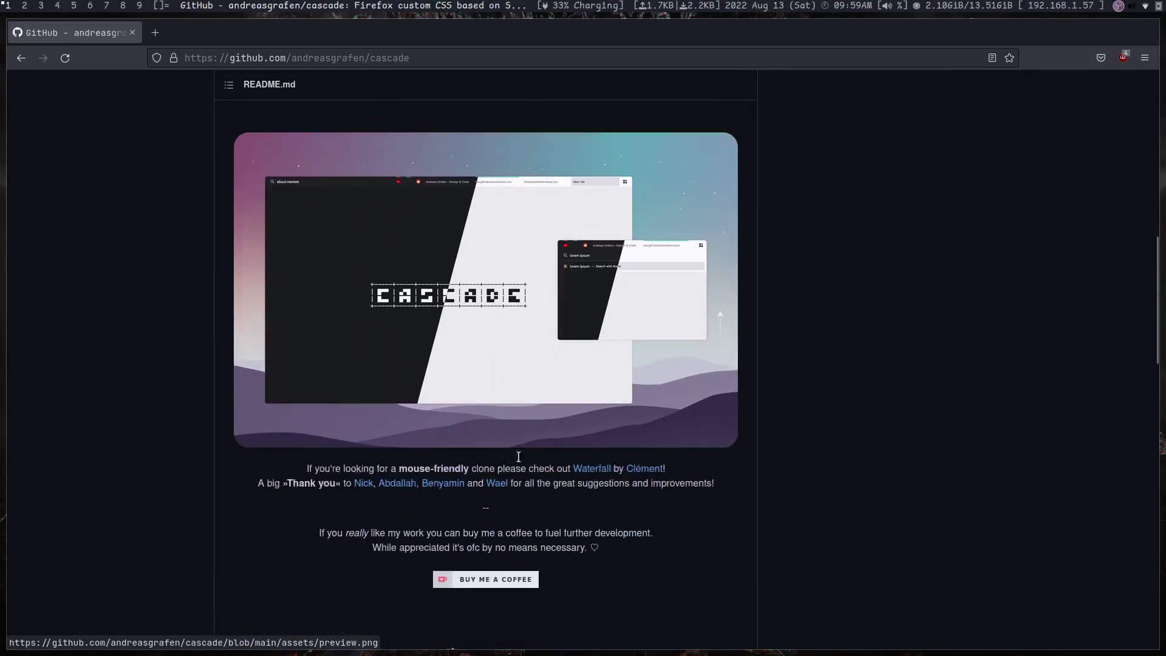
{"action": "scroll", "coordinate": [556, 464], "scroll_direction": "down", "scroll_amount": 14}
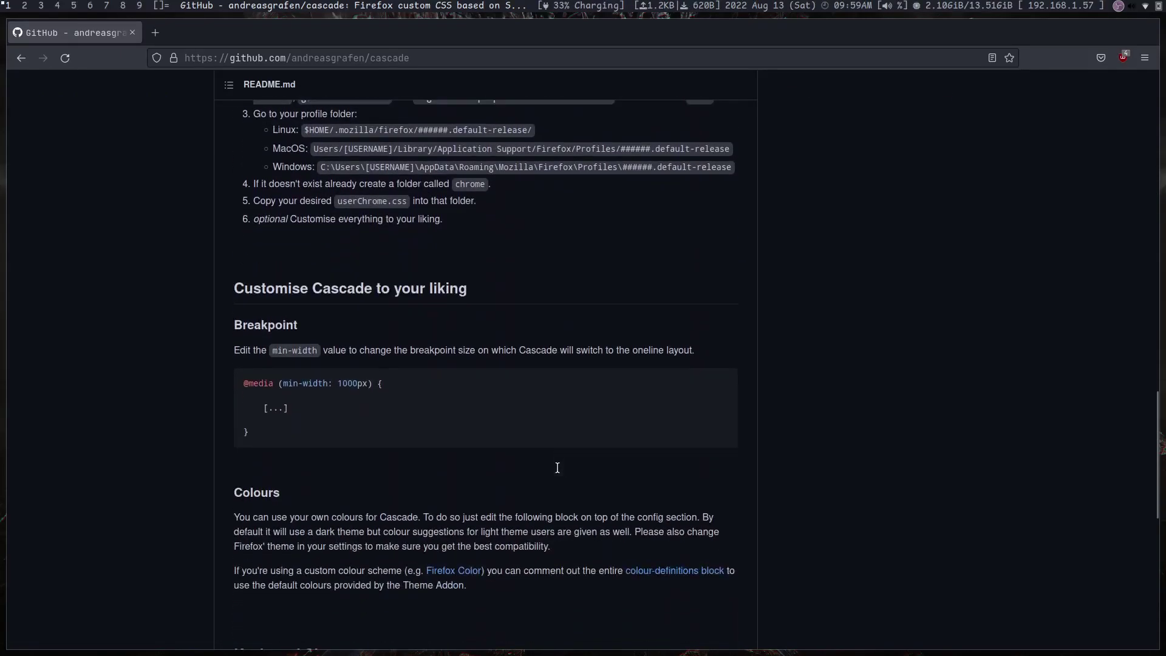
{"action": "scroll", "coordinate": [556, 464], "scroll_direction": "up", "scroll_amount": 4}
{"action": "scroll", "coordinate": [557, 468], "scroll_direction": "up", "scroll_amount": 15}
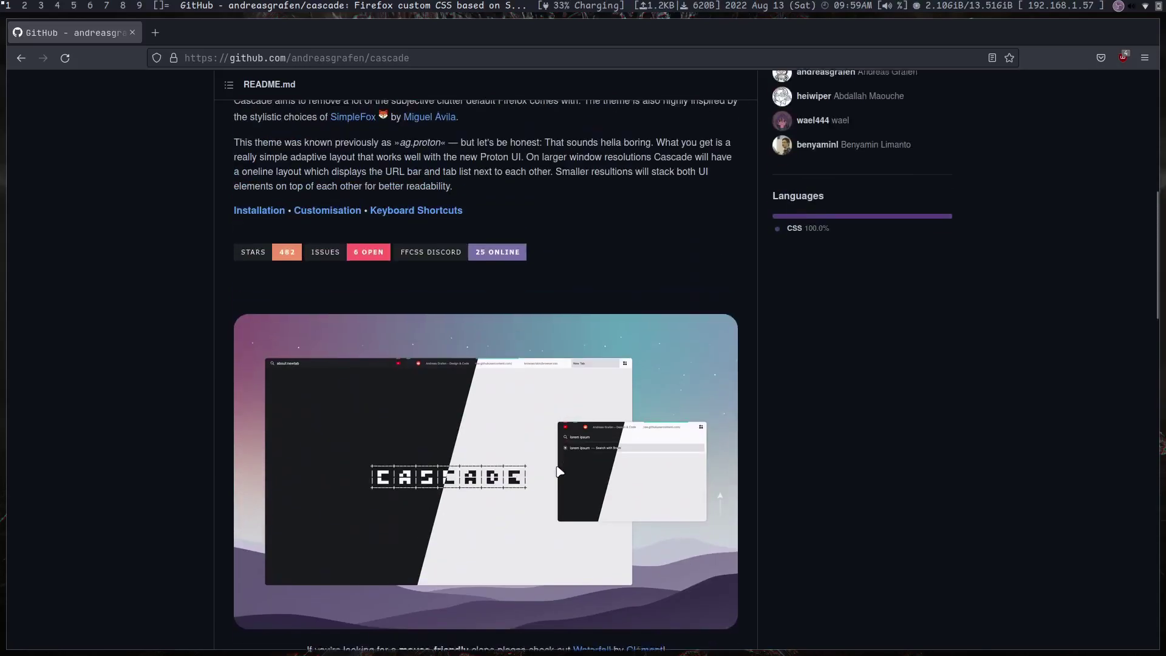
{"action": "scroll", "coordinate": [559, 472], "scroll_direction": "up", "scroll_amount": 5}
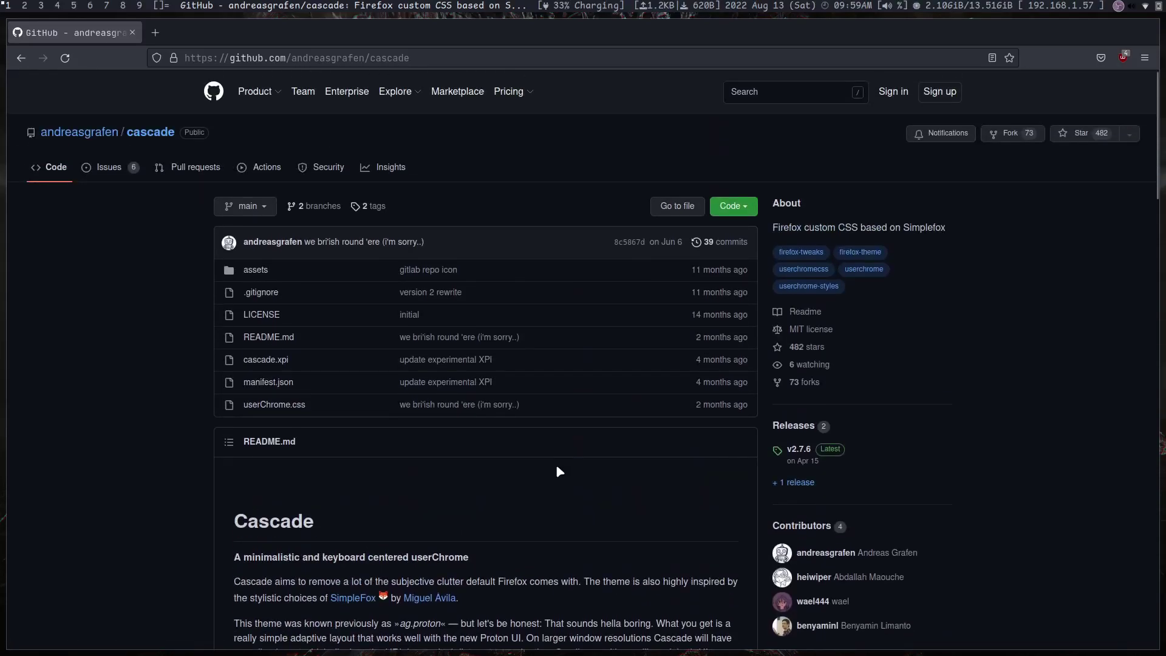
{"action": "scroll", "coordinate": [556, 470], "scroll_direction": "down", "scroll_amount": 5}
{"action": "scroll", "coordinate": [562, 447], "scroll_direction": "down", "scroll_amount": 5}
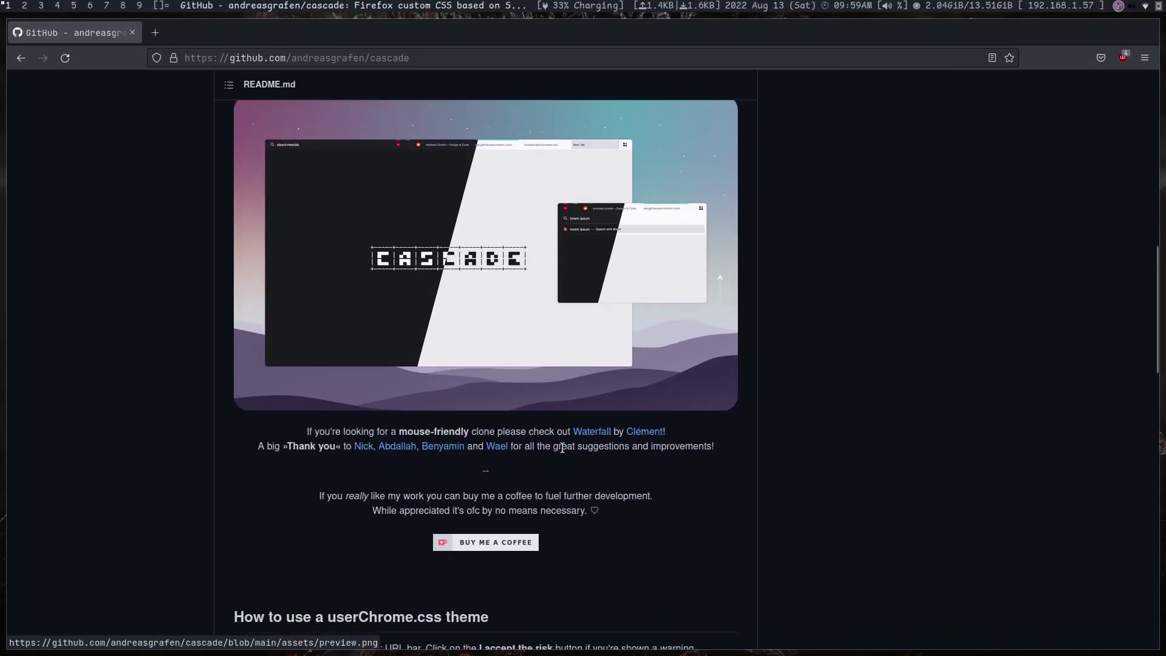
{"action": "scroll", "coordinate": [562, 447], "scroll_direction": "down", "scroll_amount": 5}
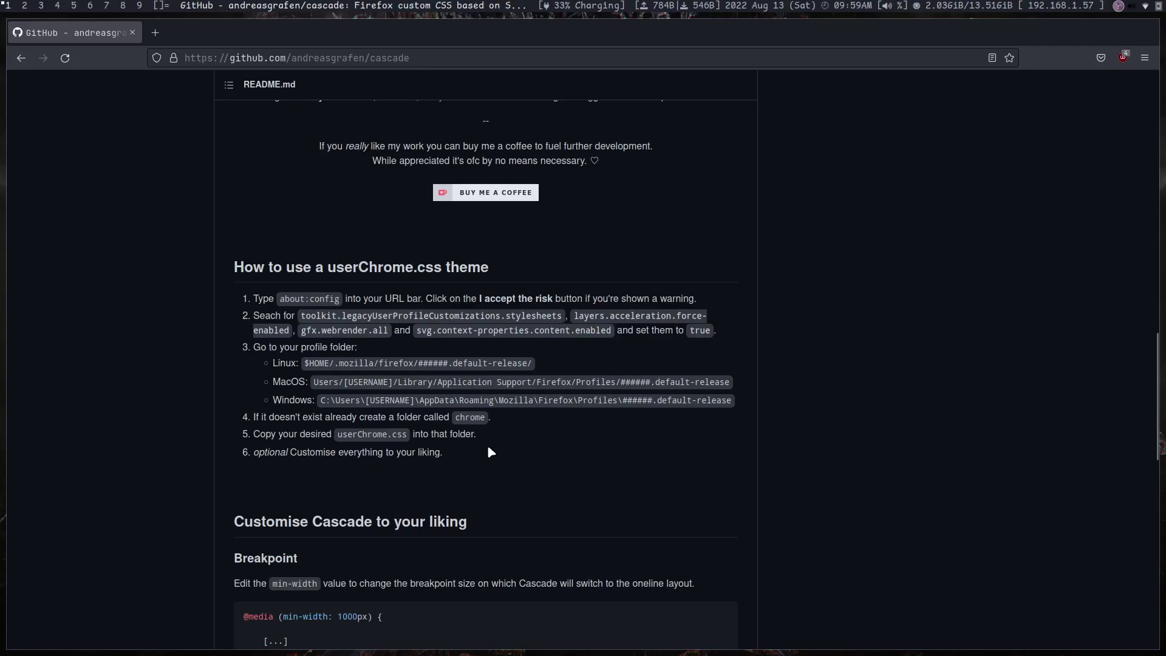
- Highlight the setup steps, including about:config and toolkit.legacyUserProfileCustomizations.stylesheets
{"action": "left_click_drag", "start_coordinate": [484, 462], "coordinate": [279, 298]}
{"action": "left_click", "coordinate": [461, 361]}
{"action": "left_click_drag", "start_coordinate": [283, 299], "coordinate": [383, 299]}
{"action": "left_click", "coordinate": [285, 300]}
{"action": "left_click_drag", "start_coordinate": [271, 300], "coordinate": [319, 302]}
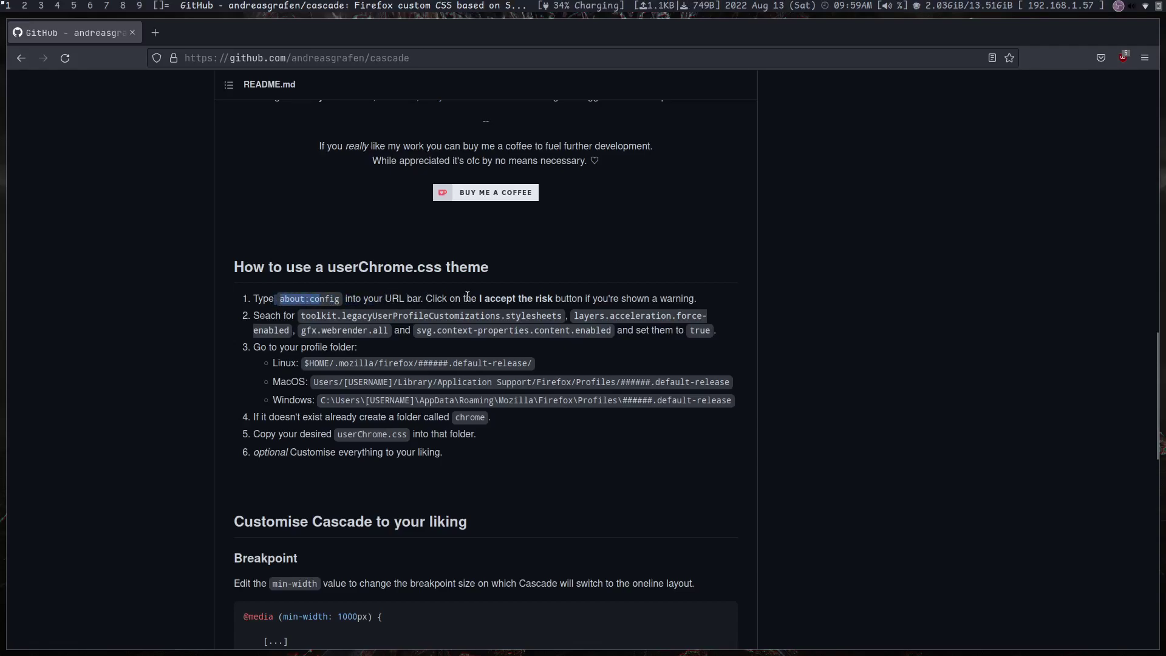
{"action": "double_click", "coordinate": [500, 299]}
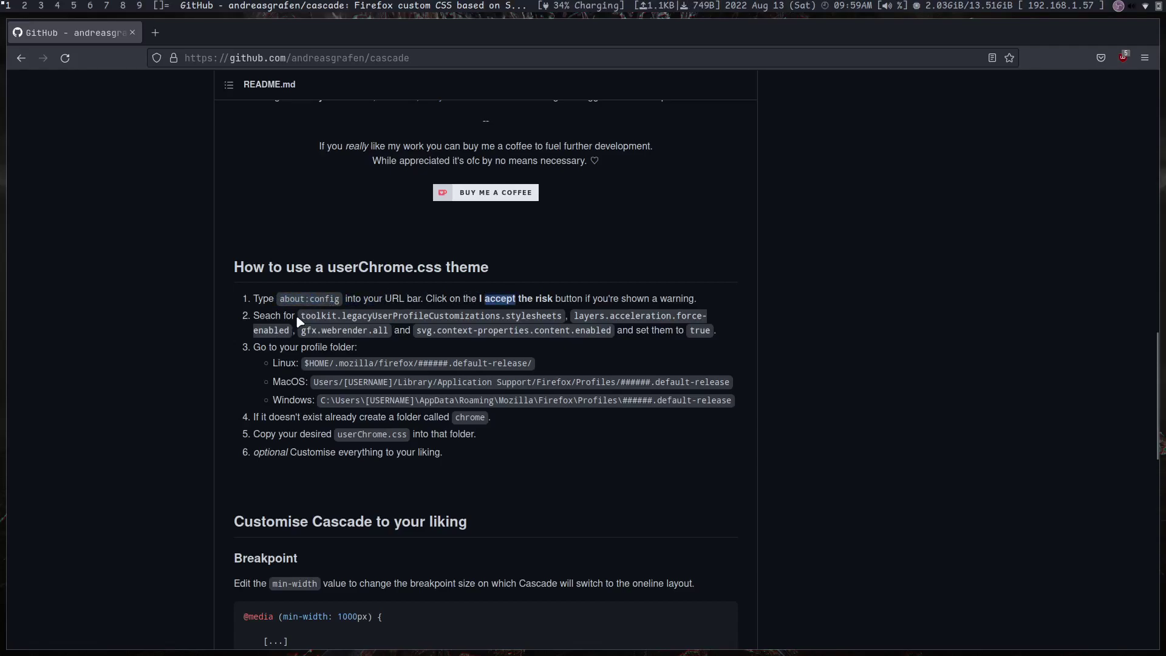
{"action": "left_click_drag", "start_coordinate": [302, 316], "coordinate": [528, 315]}
{"action": "left_click", "coordinate": [609, 312]}
- Open about:config in a new tab and accept the warning
{"action": "key", "text": "ctrl+t"}
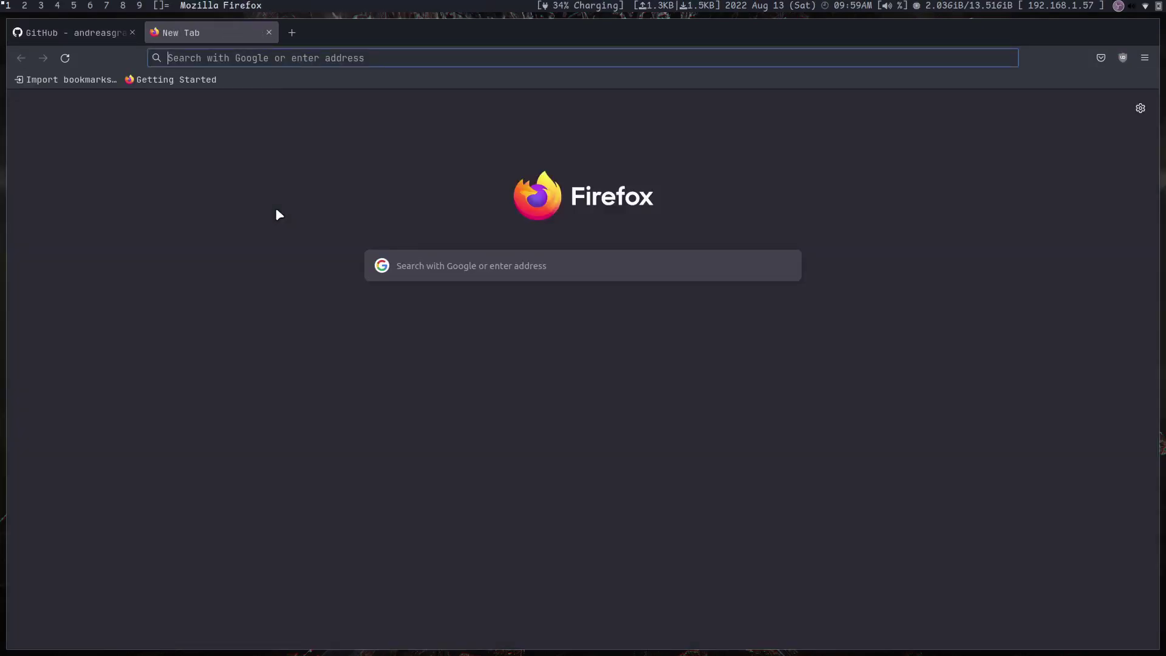
{"action": "type", "text": "about:config"}
{"action": "key", "text": "Return"}
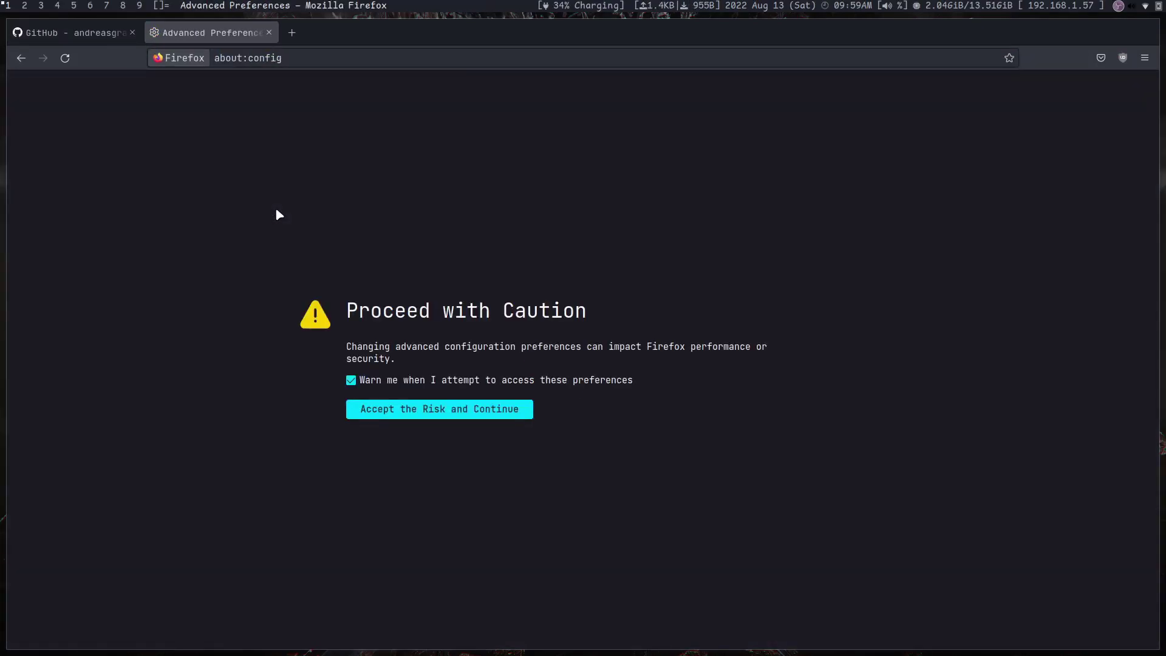
{"action": "left_click", "coordinate": [485, 409]}
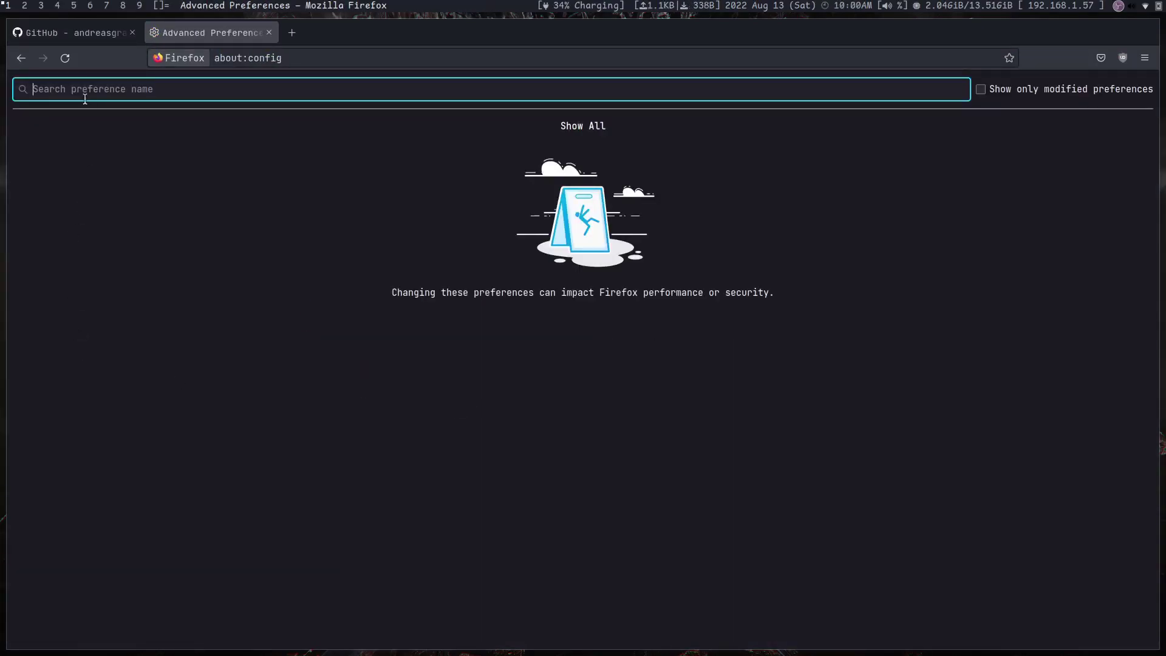
- Copy toolkit.legacyUserProfileCustomizations.stylesheets from the README and set it to true
{"action": "left_click", "coordinate": [83, 34]}
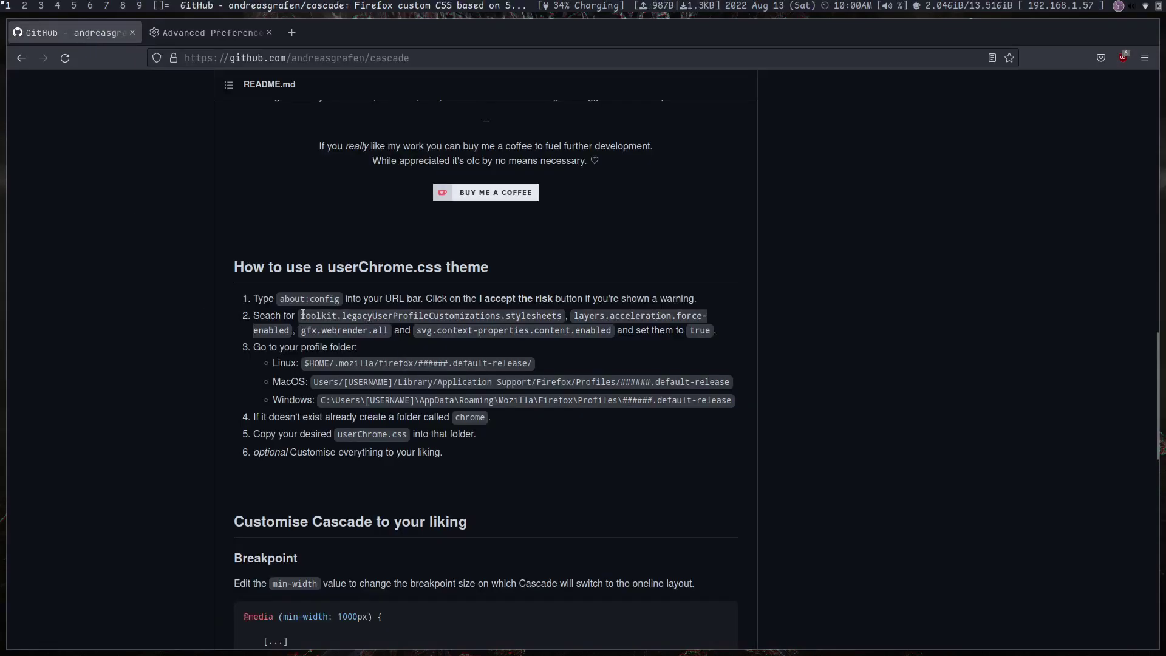
{"action": "left_click_drag", "start_coordinate": [303, 314], "coordinate": [567, 314]}
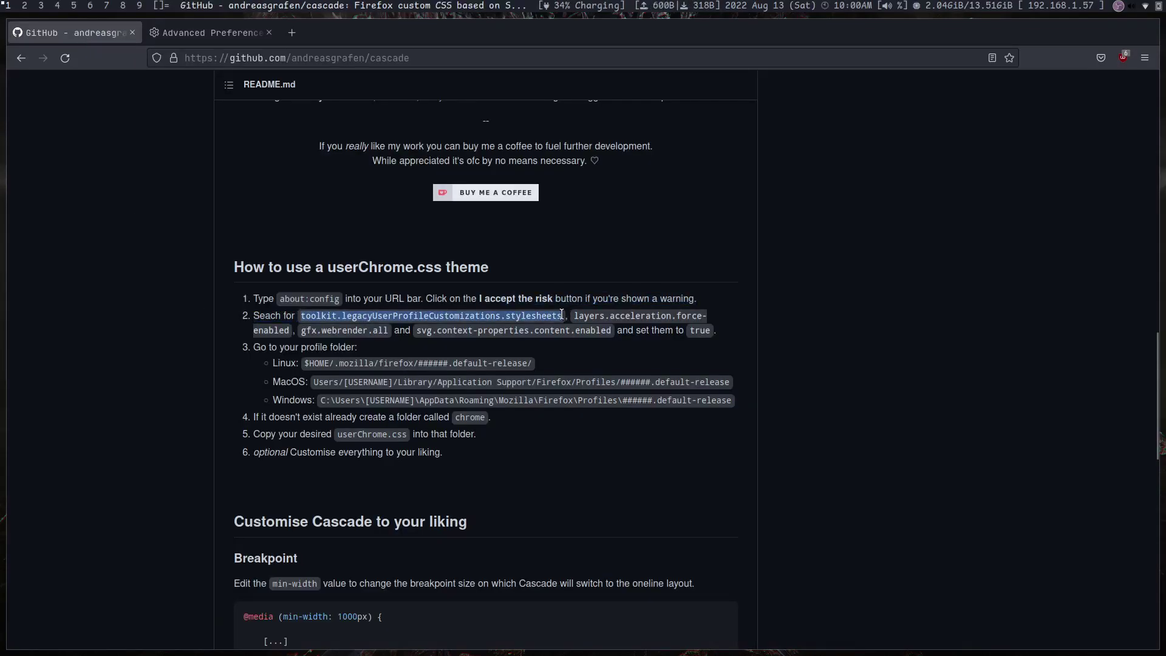
{"action": "key", "text": "ctrl+c"}
{"action": "left_click", "coordinate": [217, 40]}
{"action": "key", "text": "ctrl+v"}
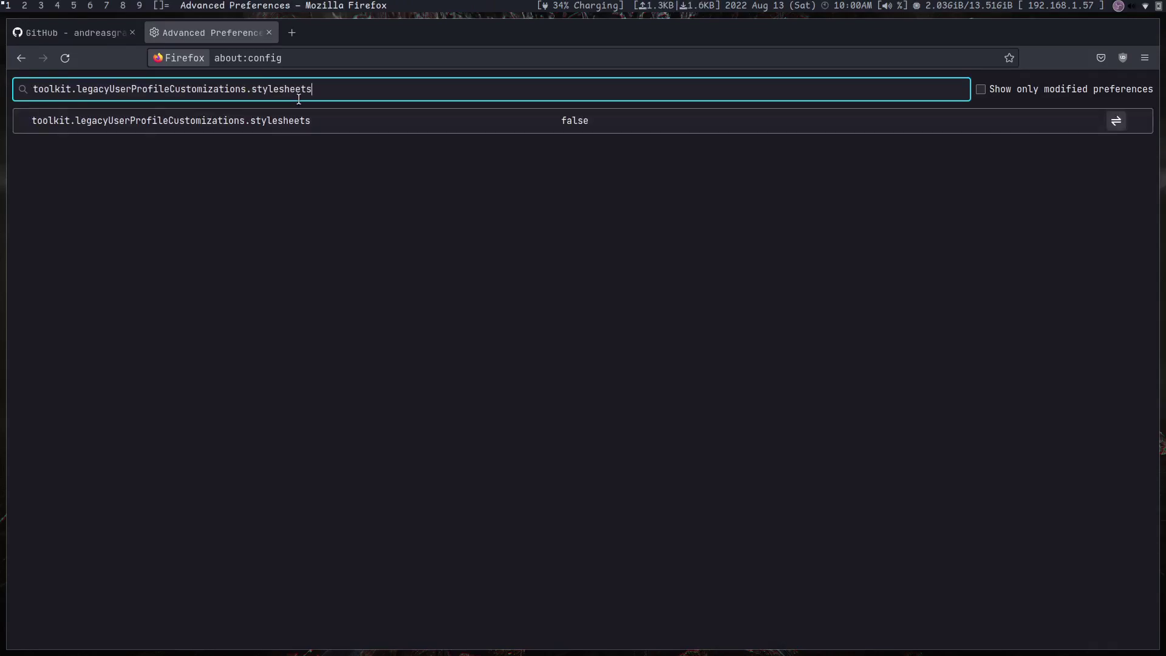
{"action": "left_click", "coordinate": [575, 125]}
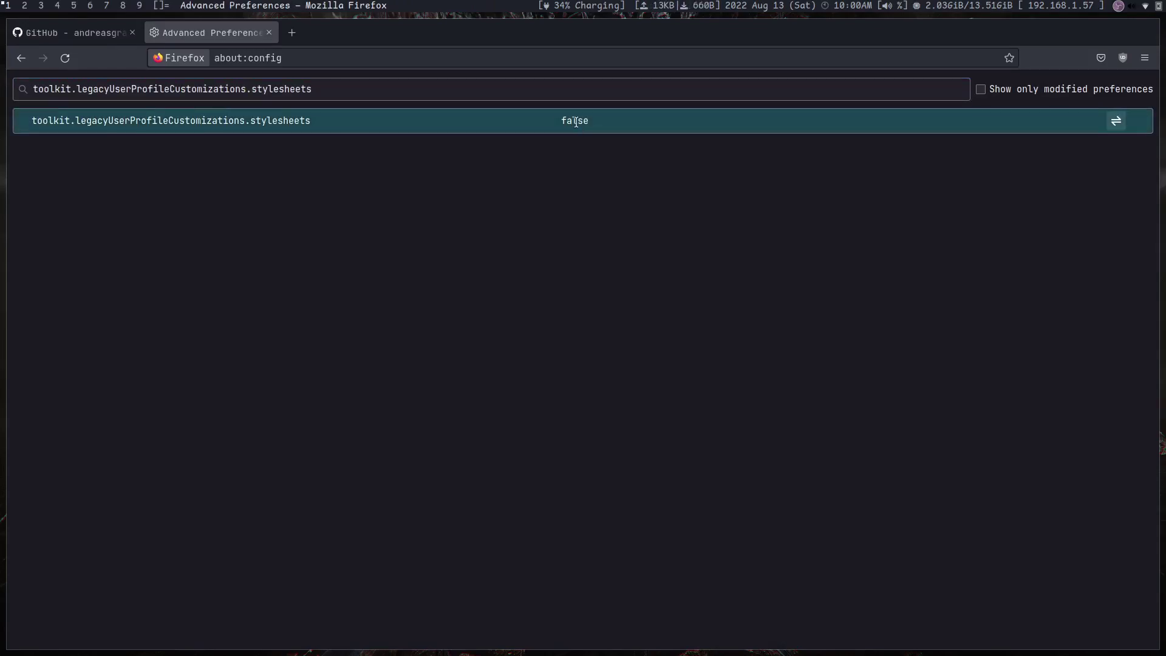
{"action": "left_click", "coordinate": [1117, 121]}
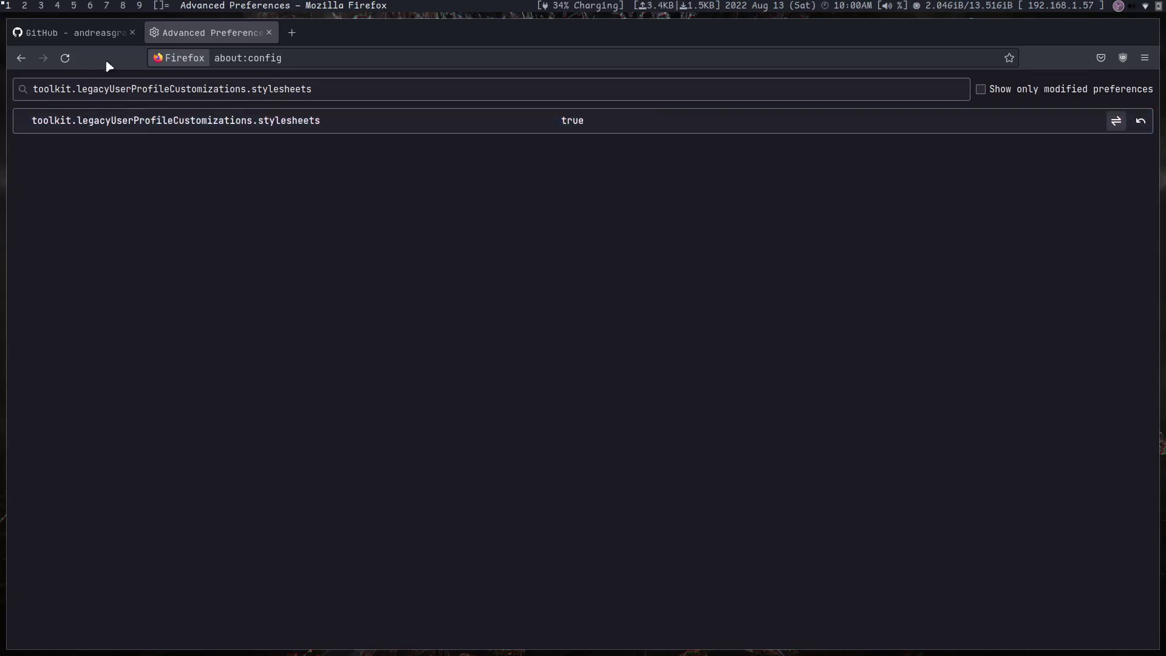
- Copy layers.acceleration.force-enabled from the README and set it to true
{"action": "left_click", "coordinate": [68, 34]}
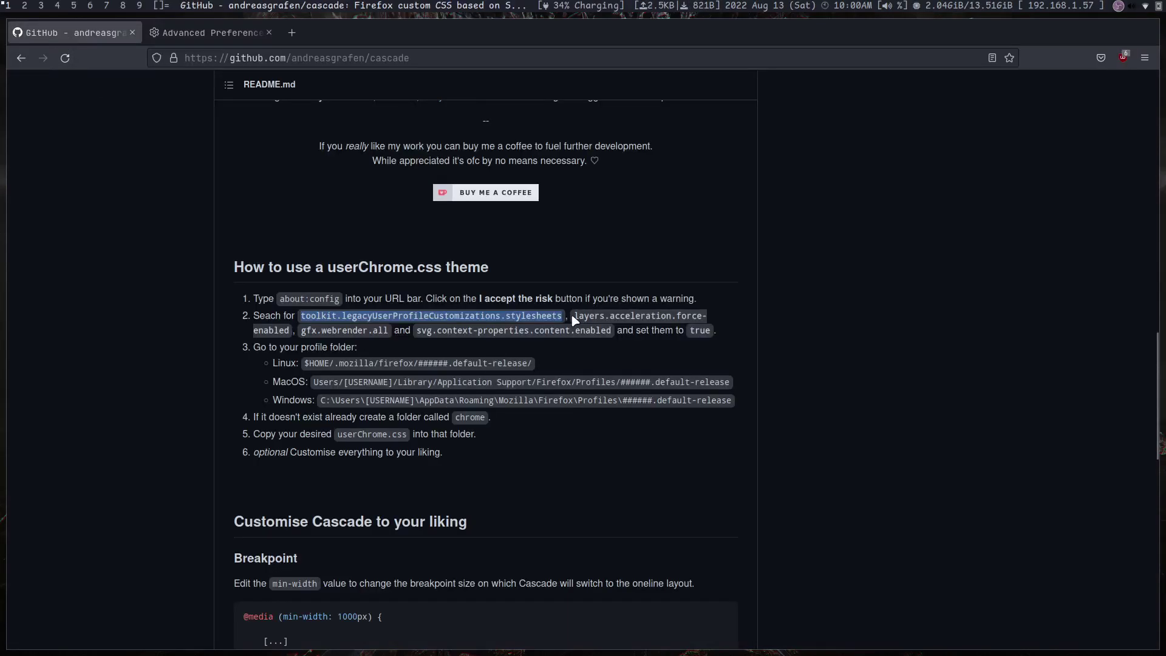
{"action": "left_click_drag", "start_coordinate": [574, 316], "coordinate": [288, 333]}
{"action": "key", "text": "ctrl+Tab"}
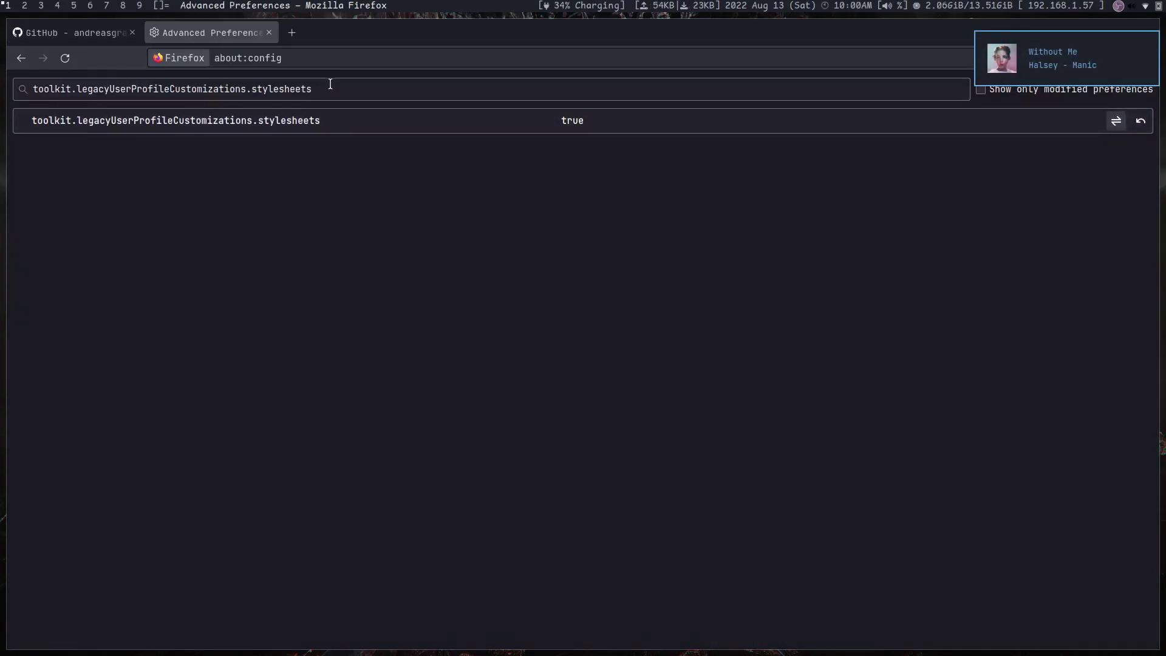
{"action": "triple_click", "coordinate": [334, 89]}
{"action": "key", "text": "ctrl+v"}
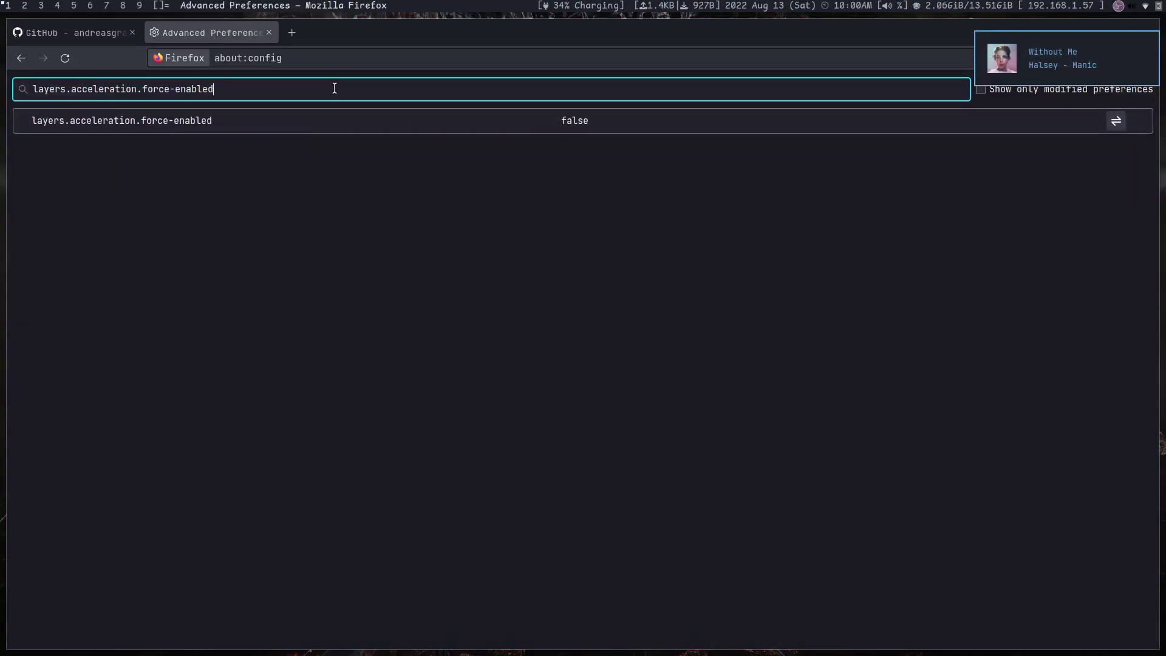
{"action": "left_click", "coordinate": [1117, 121]}
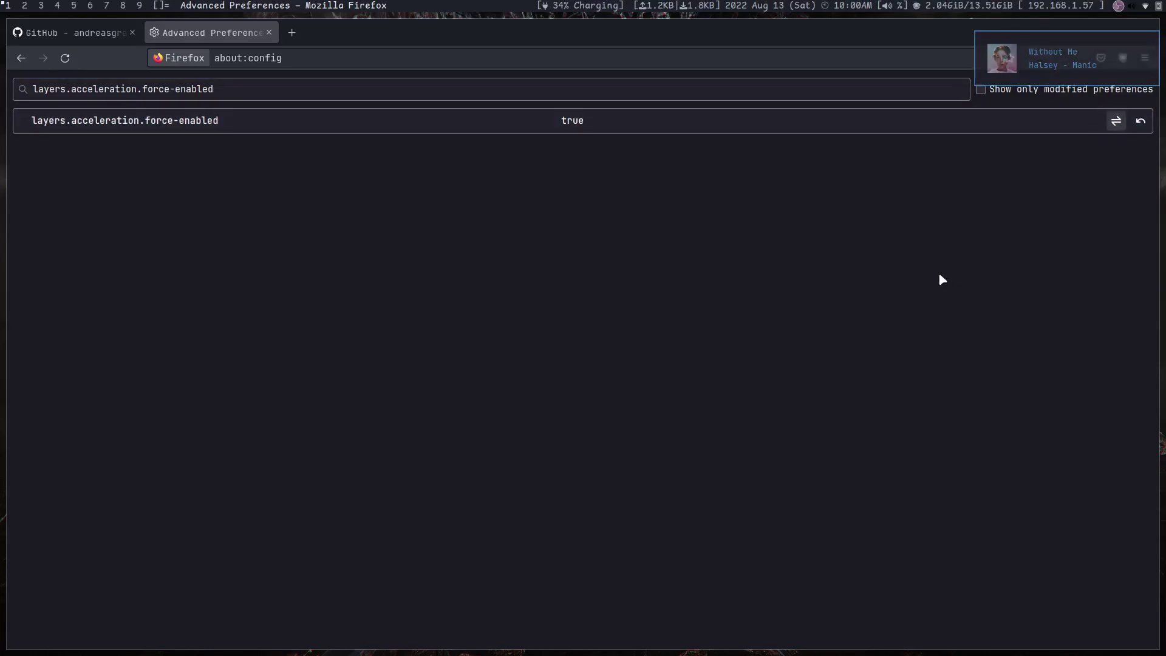
- Copy gfx.webrender.all from the README and set it to true
{"action": "left_click", "coordinate": [112, 32]}
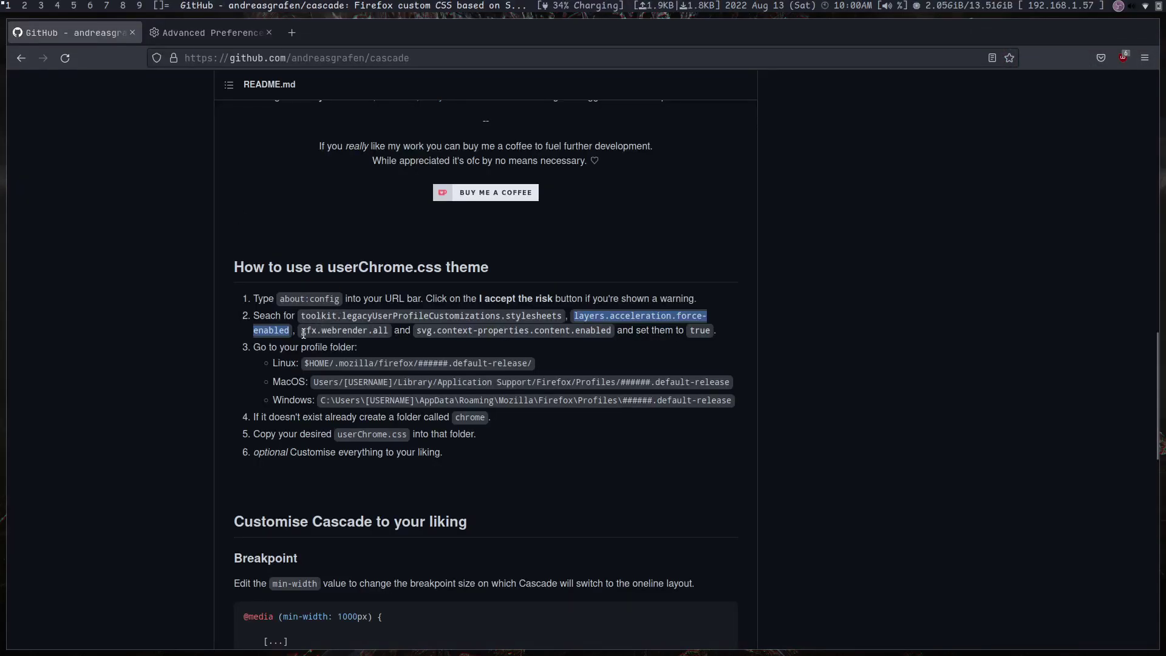
{"action": "left_click_drag", "start_coordinate": [300, 331], "coordinate": [387, 336]}
{"action": "left_click", "coordinate": [236, 34]}
{"action": "left_click", "coordinate": [328, 94]}
{"action": "key", "text": "ctrl+a"}
{"action": "key", "text": "ctrl+v"}
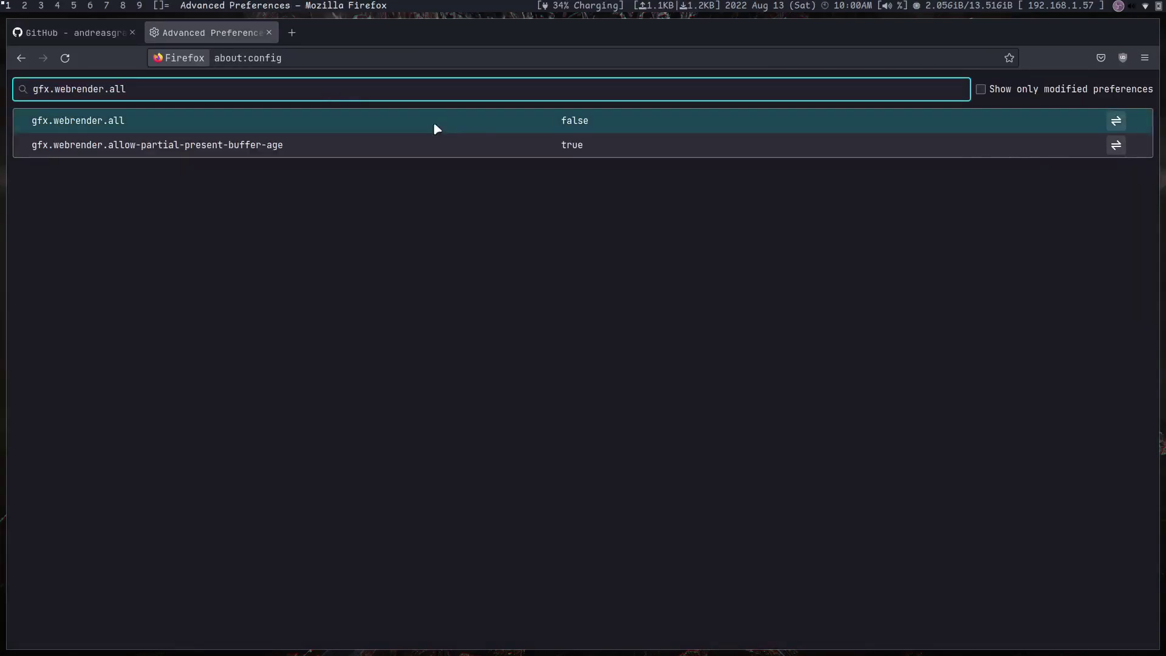
{"action": "left_click", "coordinate": [1118, 122]}
- Copy svg.context-properties.content.enabled from the README and set it to true
{"action": "left_click", "coordinate": [82, 35]}
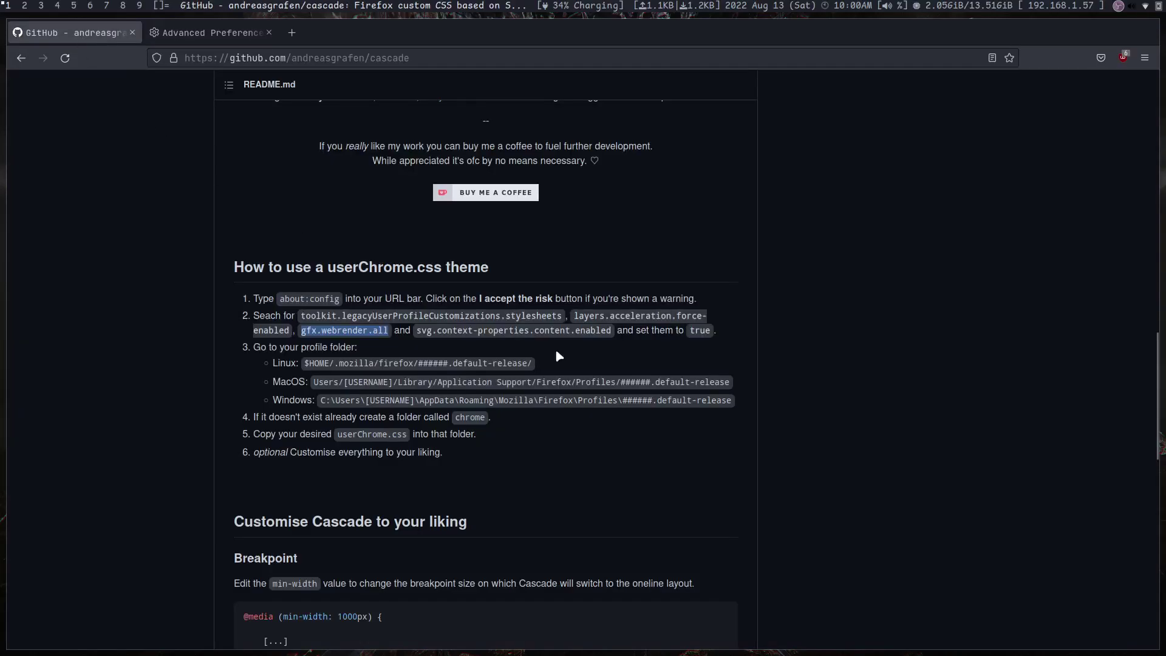
{"action": "left_click_drag", "start_coordinate": [419, 330], "coordinate": [613, 341]}
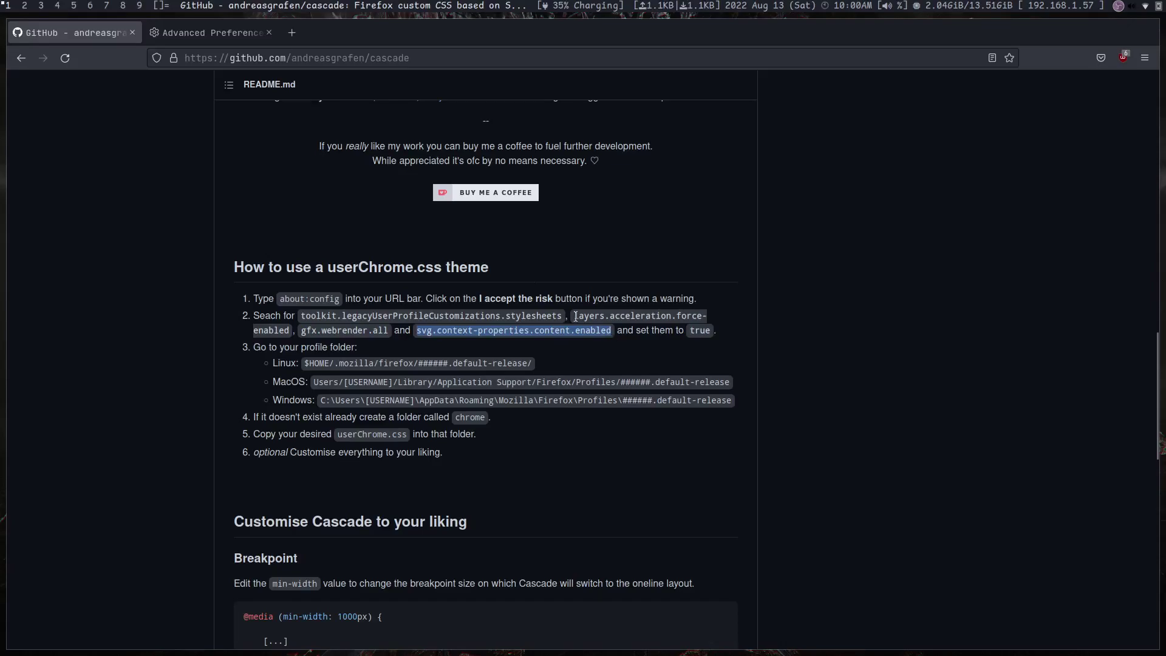
{"action": "left_click", "coordinate": [210, 33]}
{"action": "left_click", "coordinate": [325, 91]}
{"action": "key", "text": "ctrl+a"}
{"action": "key", "text": "ctrl+v"}
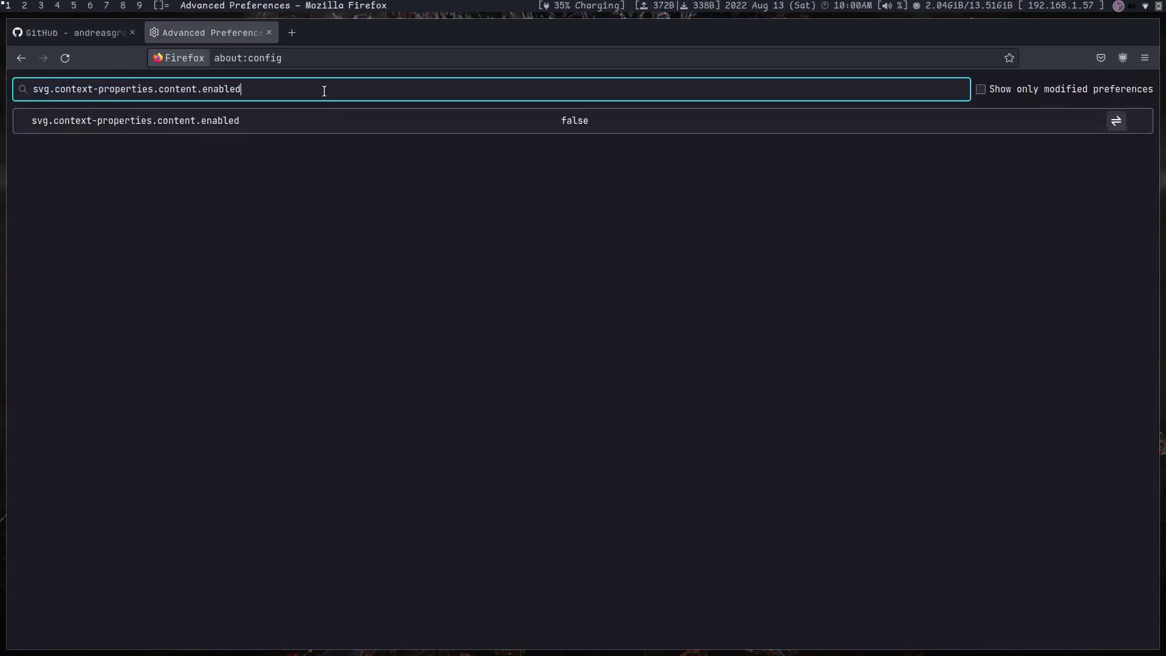
{"action": "left_click", "coordinate": [1116, 122]}
- Back in the README, select the Windows, MacOS and Linux profile folder paths
{"action": "left_click", "coordinate": [79, 33]}
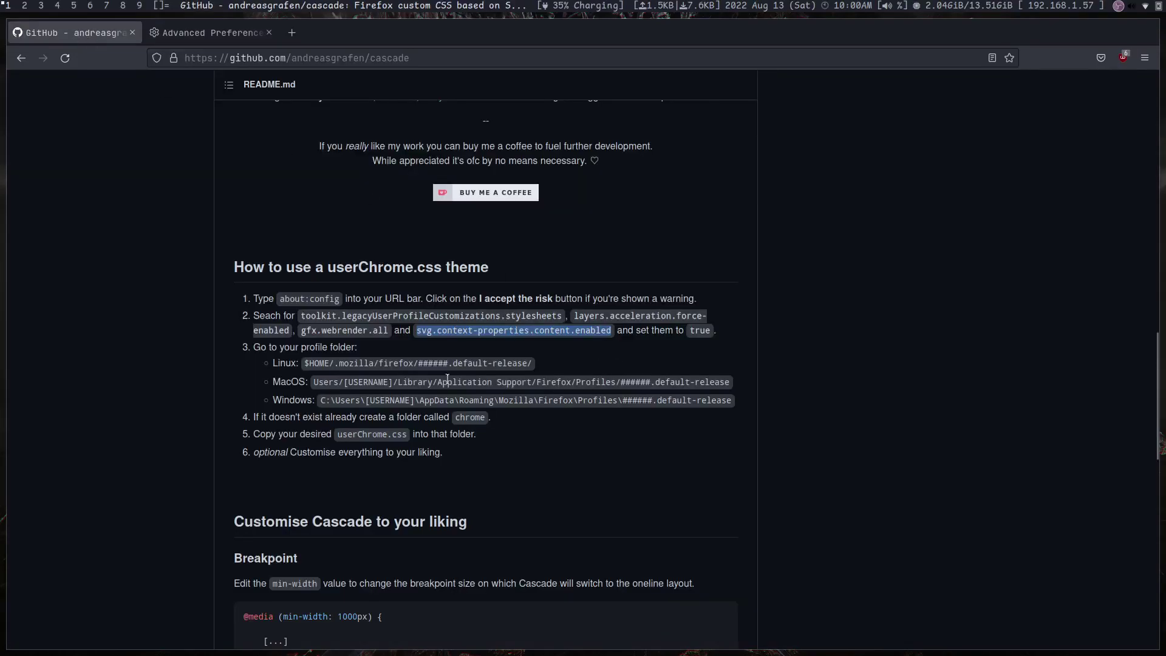
{"action": "left_click", "coordinate": [285, 360]}
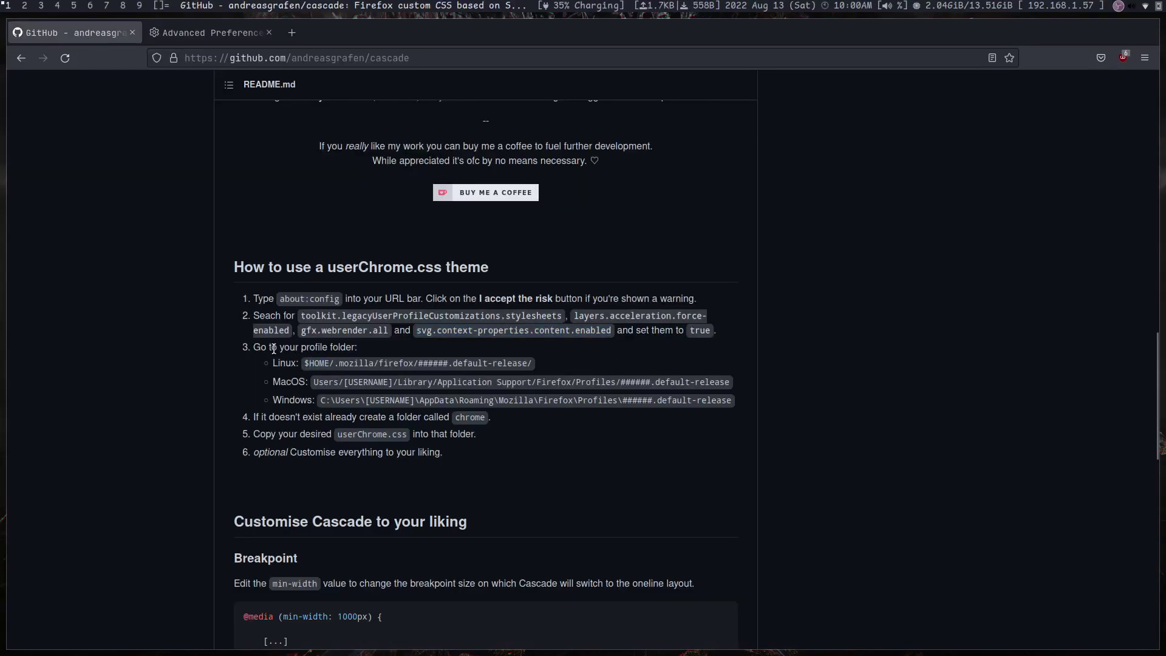
{"action": "double_click", "coordinate": [290, 400]}
{"action": "left_click_drag", "start_coordinate": [326, 402], "coordinate": [732, 406]}
{"action": "double_click", "coordinate": [293, 381]}
{"action": "left_click_drag", "start_coordinate": [312, 384], "coordinate": [737, 395]}
{"action": "left_click_drag", "start_coordinate": [304, 364], "coordinate": [518, 364]}
- Open a terminal, cd into .mozilla/firefox/ and list the profiles
{"action": "left_click", "coordinate": [518, 364]}
{"action": "key", "text": "super+Return"}
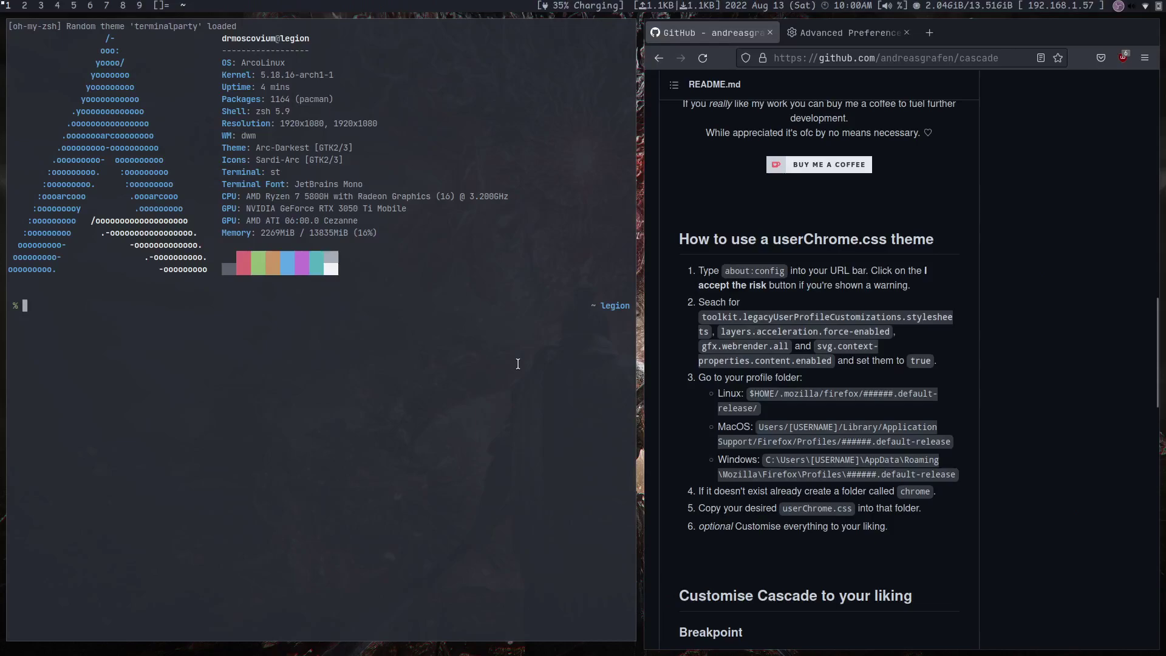
{"action": "type", "text": "clear"}
{"action": "key", "text": "Return"}
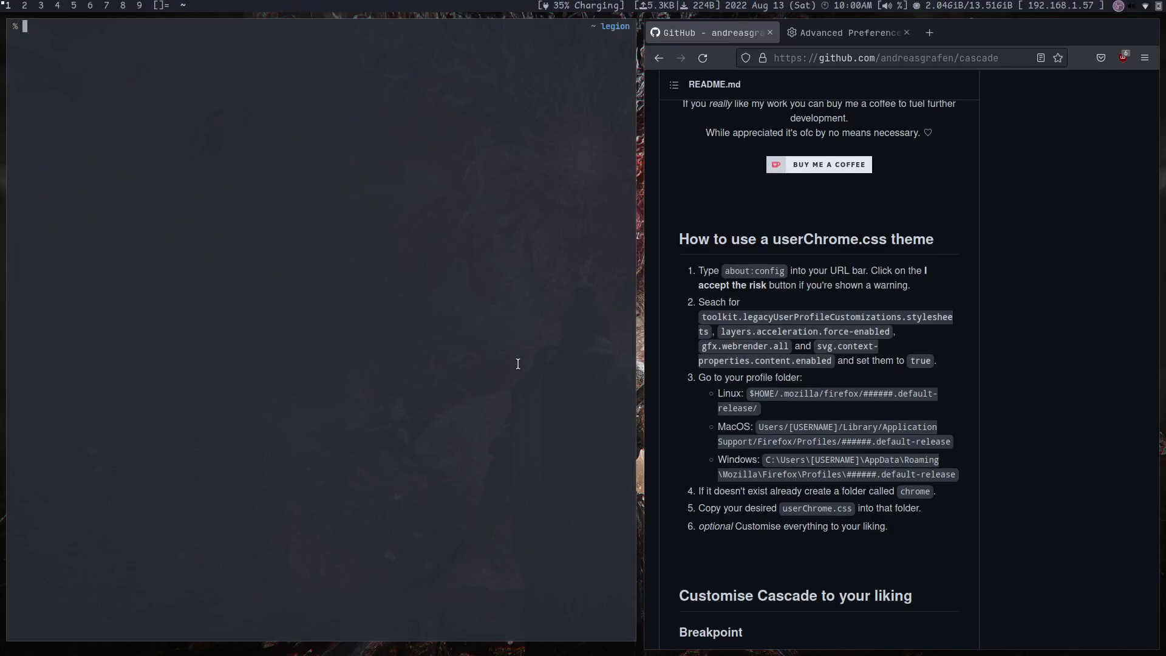
{"action": "type", "text": "cd .mo"}
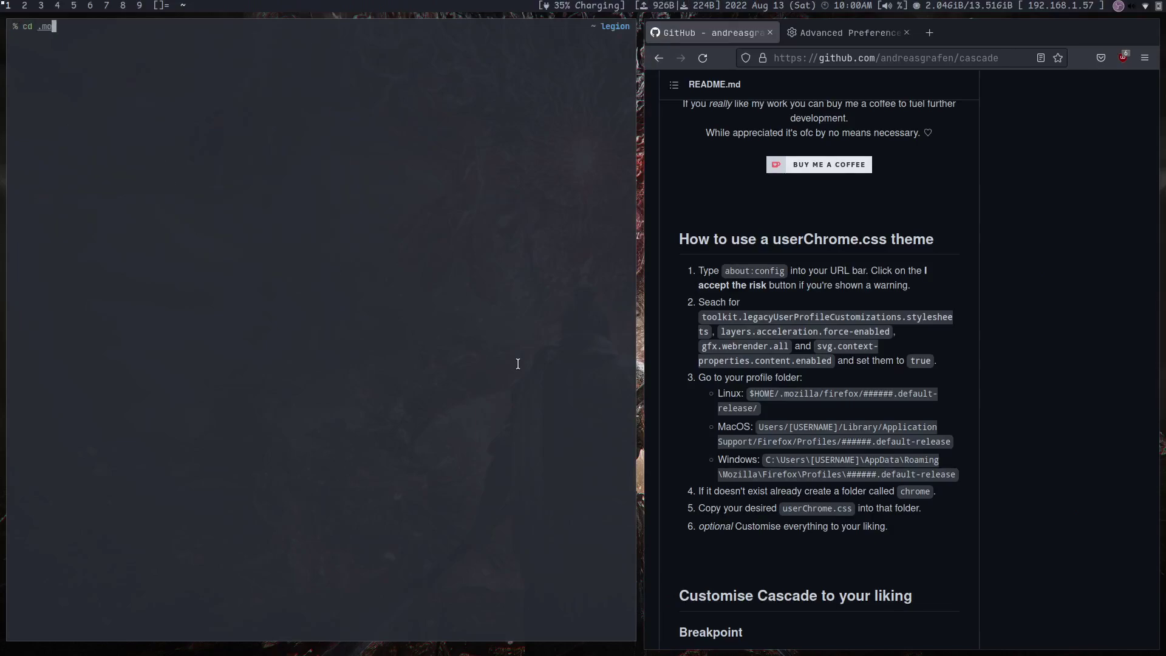
{"action": "type", "text": "zilla/firefox/"}
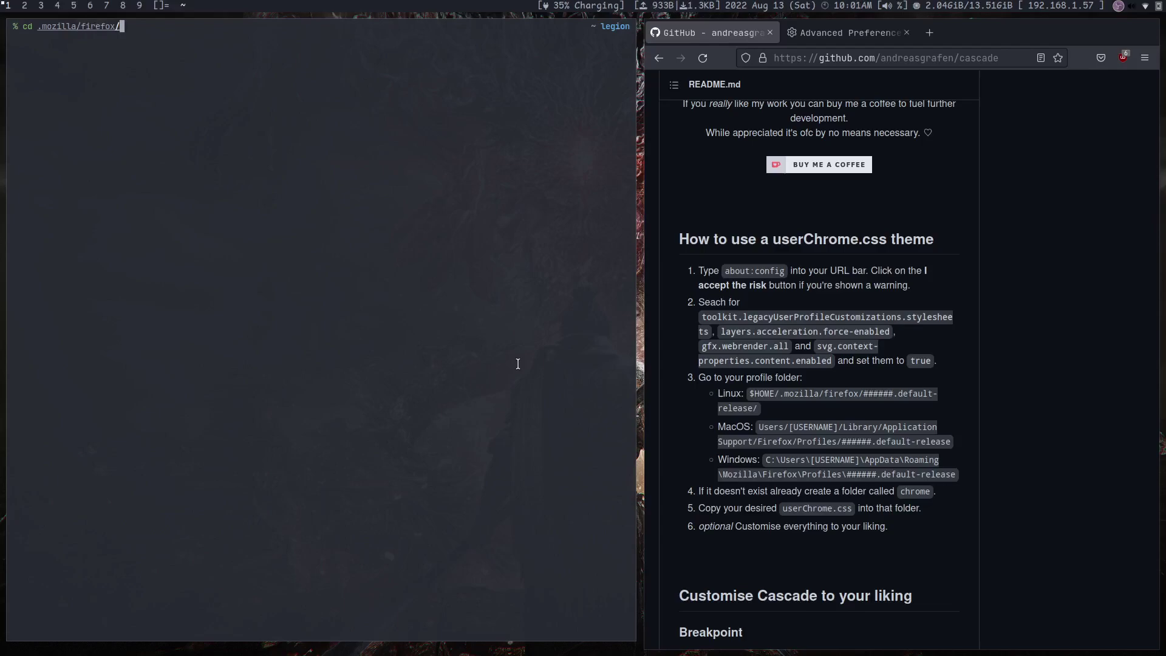
{"action": "key", "text": "Return"}
{"action": "type", "text": "ls"}
{"action": "key", "text": "Return"}
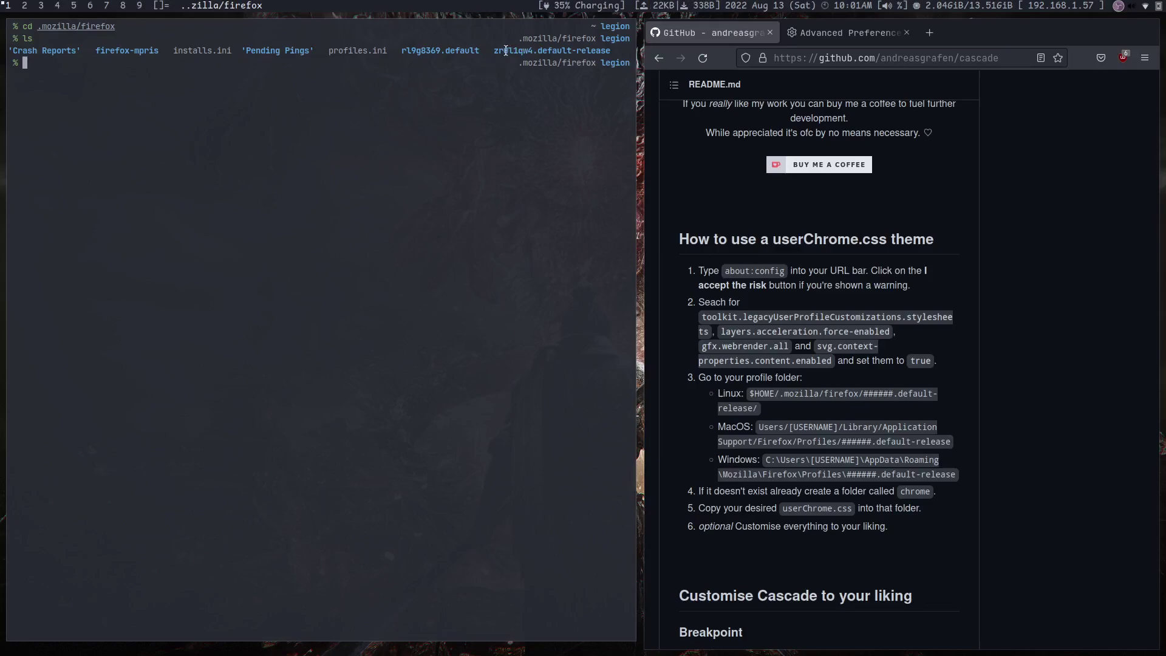
- Enter the default-release profile folder and list its contents
{"action": "left_click_drag", "start_coordinate": [495, 51], "coordinate": [632, 51]}
{"action": "left_click", "coordinate": [570, 100]}
{"action": "type", "text": "cd z"}
{"action": "key", "text": "Tab"}
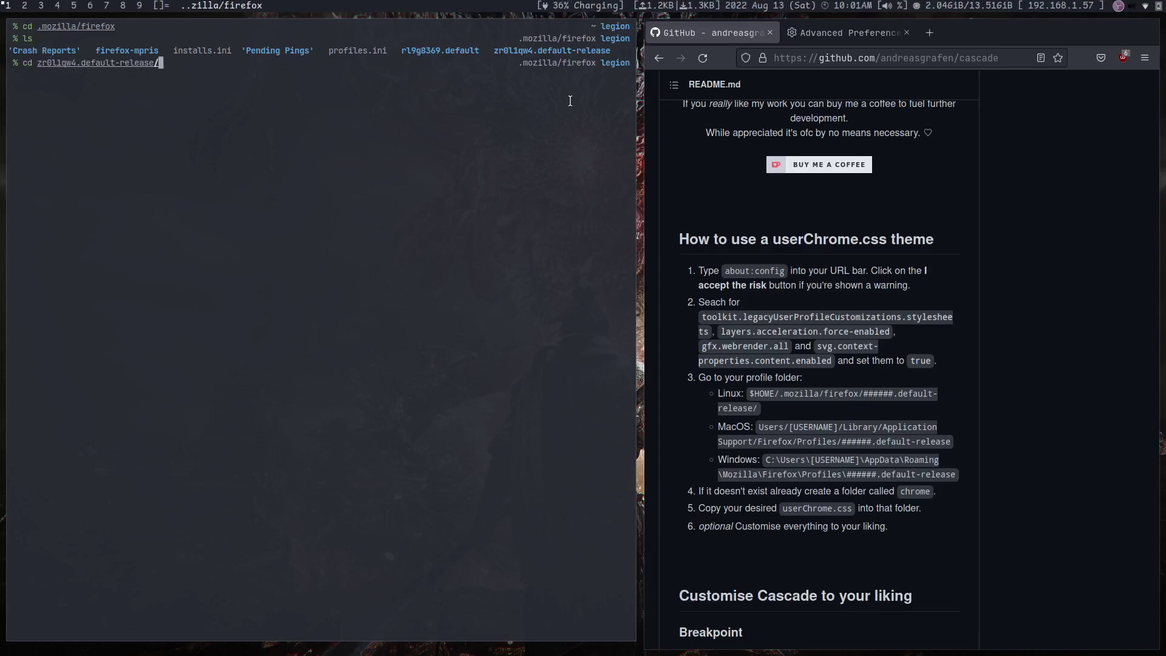
{"action": "key", "text": "Return"}
{"action": "type", "text": "ls"}
{"action": "key", "text": "ctrl+l"}
{"action": "key", "text": "Return"}
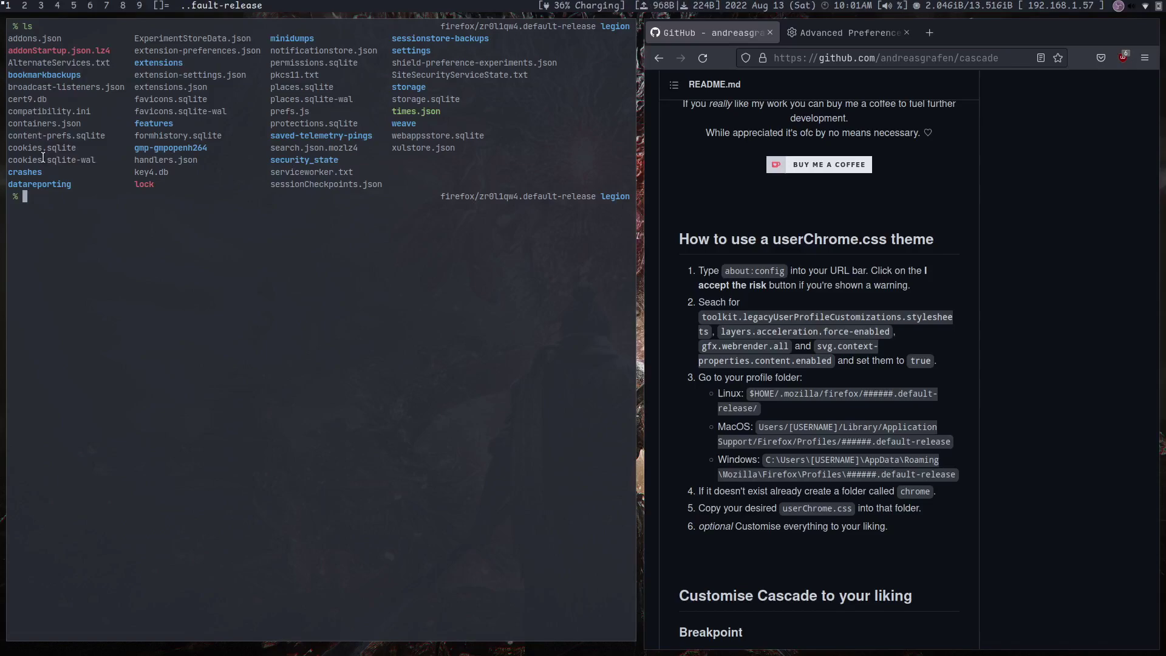
- Create a chrome folder with mkdir chrome, cd into it and list it
{"action": "type", "text": "mkdir chrome"}
{"action": "key", "text": "Return"}
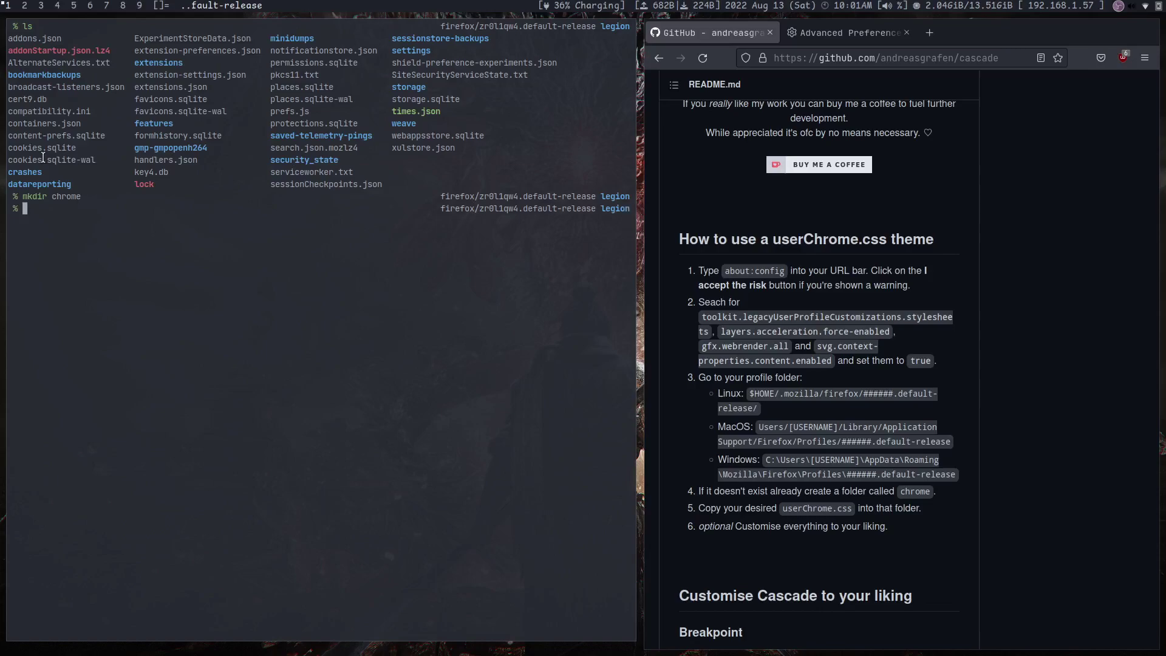
{"action": "type", "text": "cd chrome"}
{"action": "key", "text": "Return"}
{"action": "type", "text": "clear"}
{"action": "key", "text": "Return"}
{"action": "type", "text": "ls"}
{"action": "key", "text": "Return"}
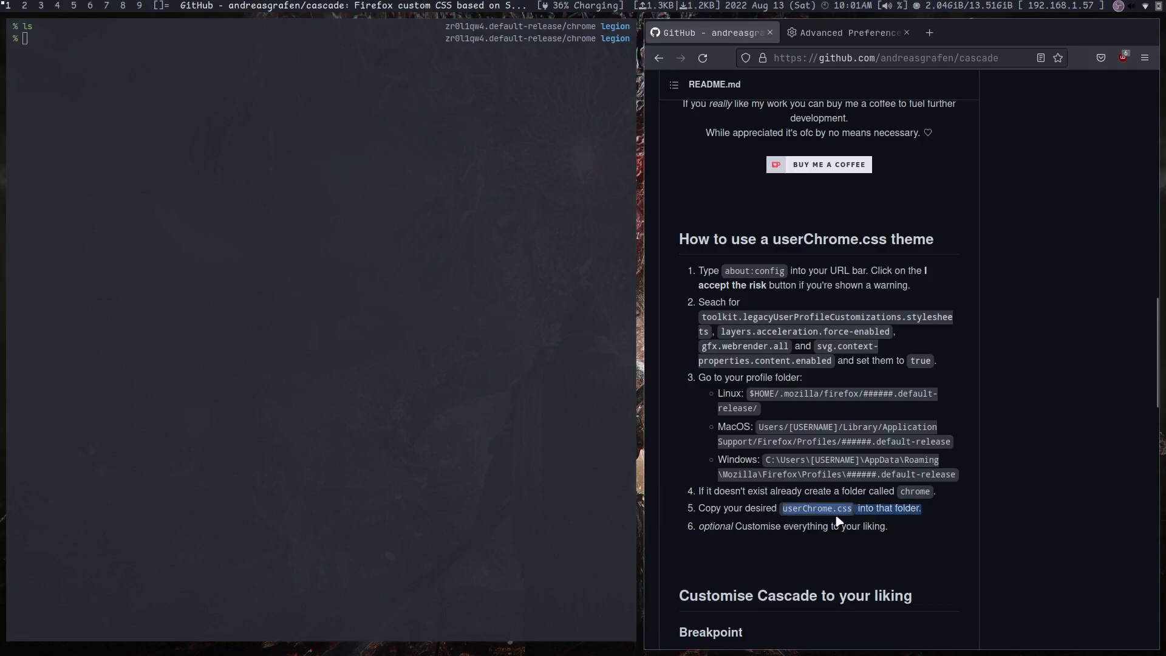
{"action": "scroll", "coordinate": [814, 522], "scroll_direction": "down", "scroll_amount": 2}
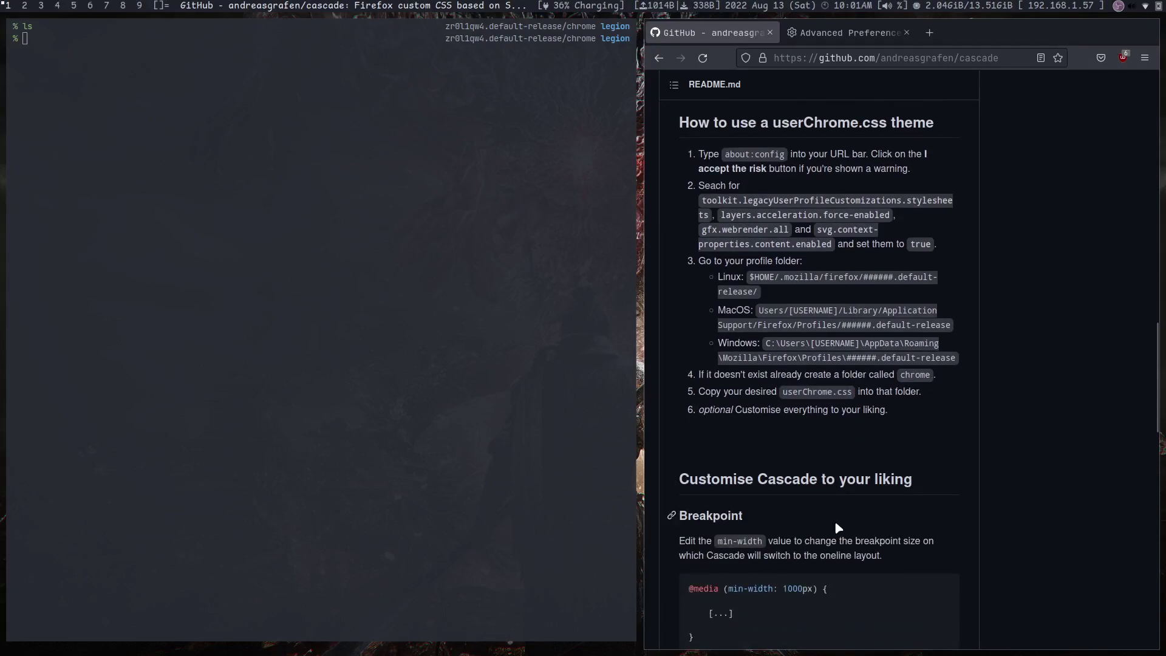
- Open Cascade's userChrome.css as Raw and select its full URL in the address bar
{"action": "scroll", "coordinate": [838, 527], "scroll_direction": "up", "scroll_amount": 15}
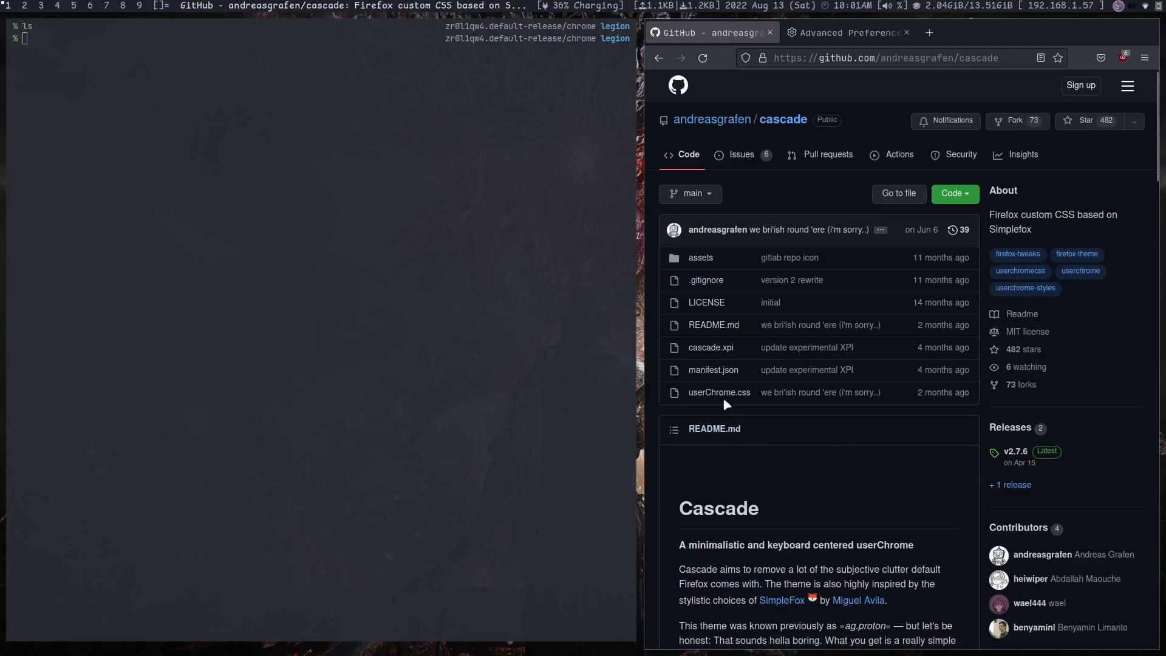
{"action": "left_click", "coordinate": [723, 393]}
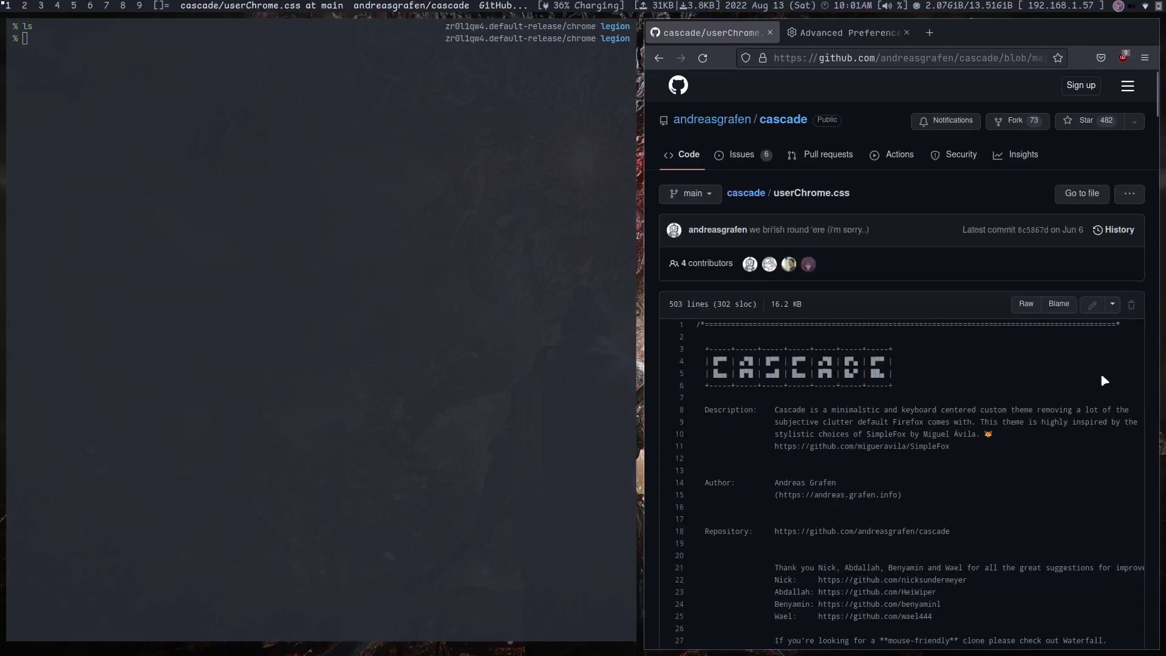
{"action": "left_click", "coordinate": [1025, 305]}
{"action": "left_click", "coordinate": [826, 58]}
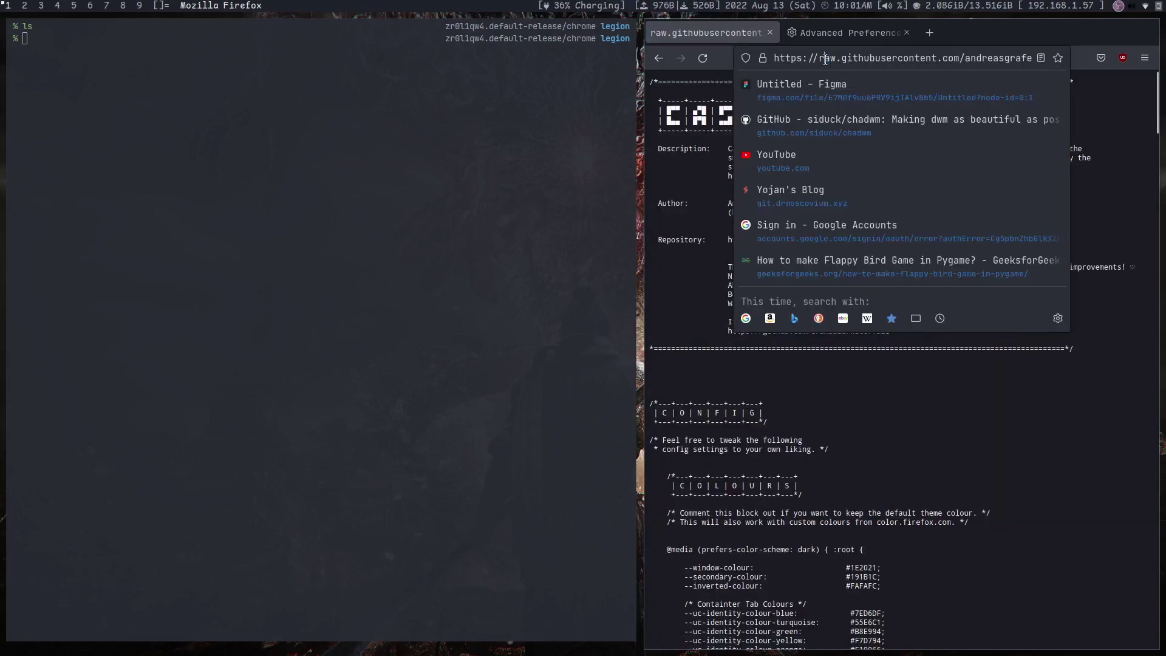
{"action": "triple_click", "coordinate": [826, 58]}
{"action": "left_click", "coordinate": [905, 443]}
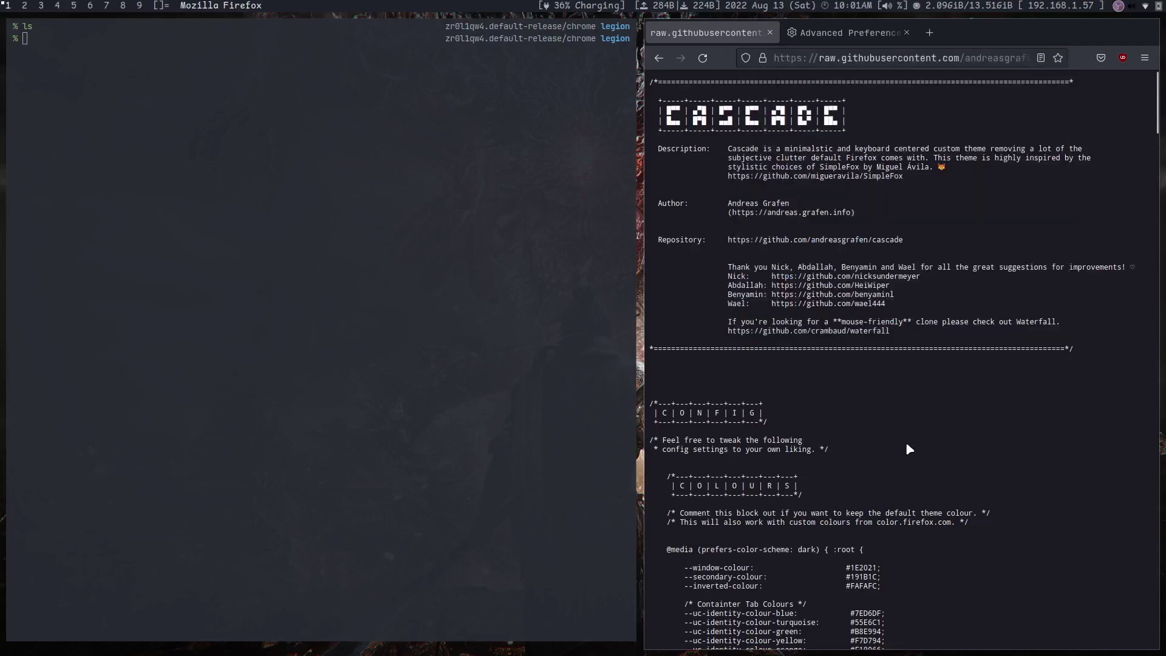
- Download userChrome.css into the chrome folder with wget and the raw URL, then list it
{"action": "type", "text": "wget"}
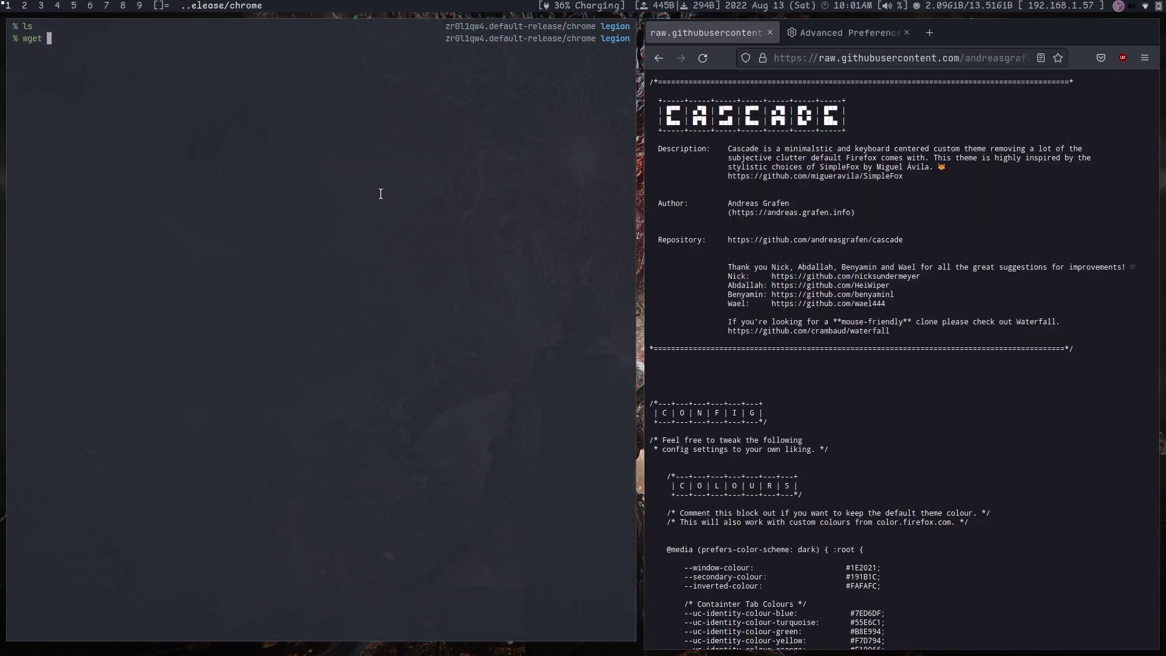
{"action": "type", "text": "https://raw.githubusercontent.com/andreasgrafen/cascade/main/userChrome.css"}
{"action": "key", "text": "Return"}
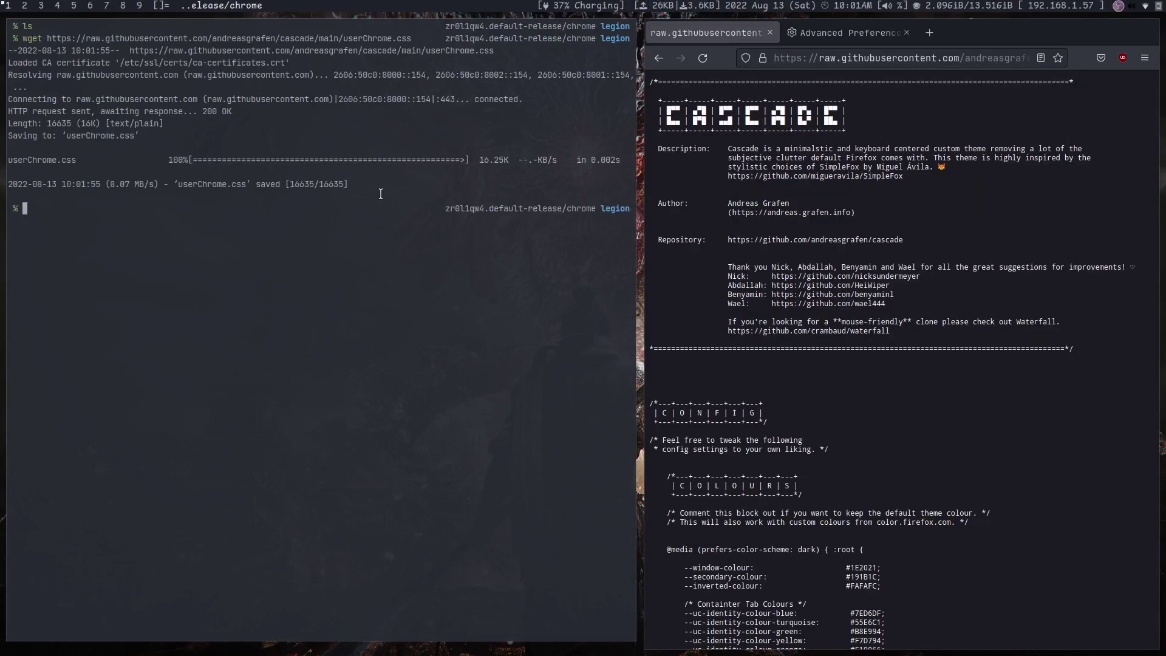
{"action": "type", "text": "clear"}
{"action": "key", "text": "Return"}
{"action": "type", "text": "ls"}
{"action": "key", "text": "Return"}
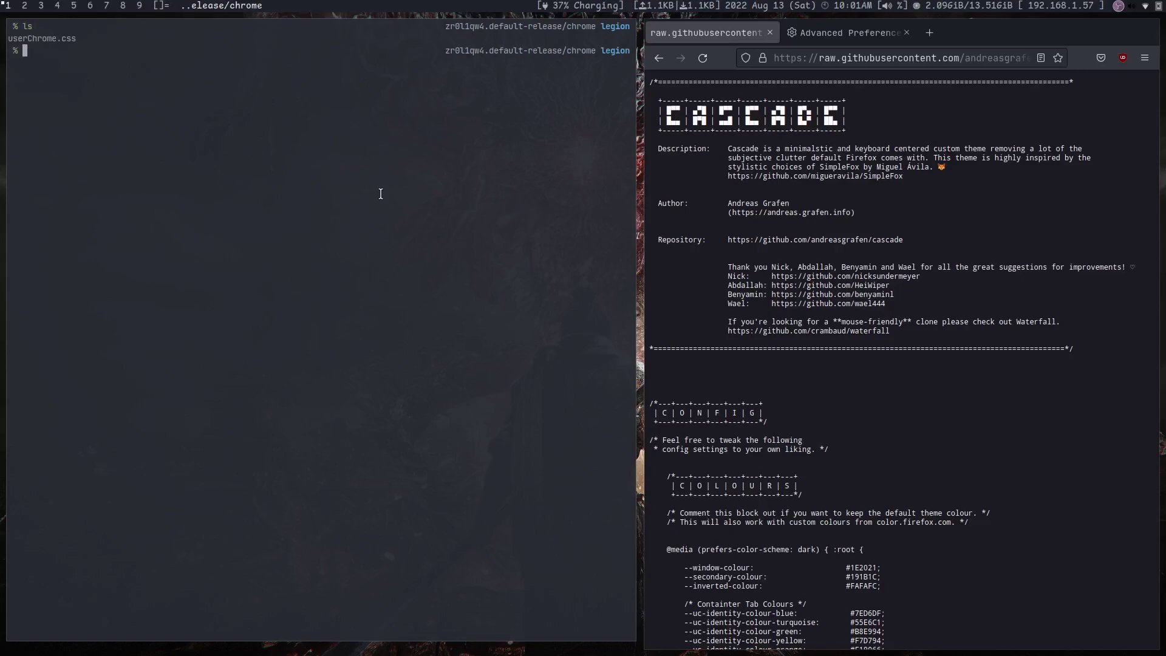
- Close all Firefox tabs and relaunch Firefox from the dmenu launcher
{"action": "left_click", "coordinate": [771, 33]}
{"action": "left_click", "coordinate": [771, 33]}
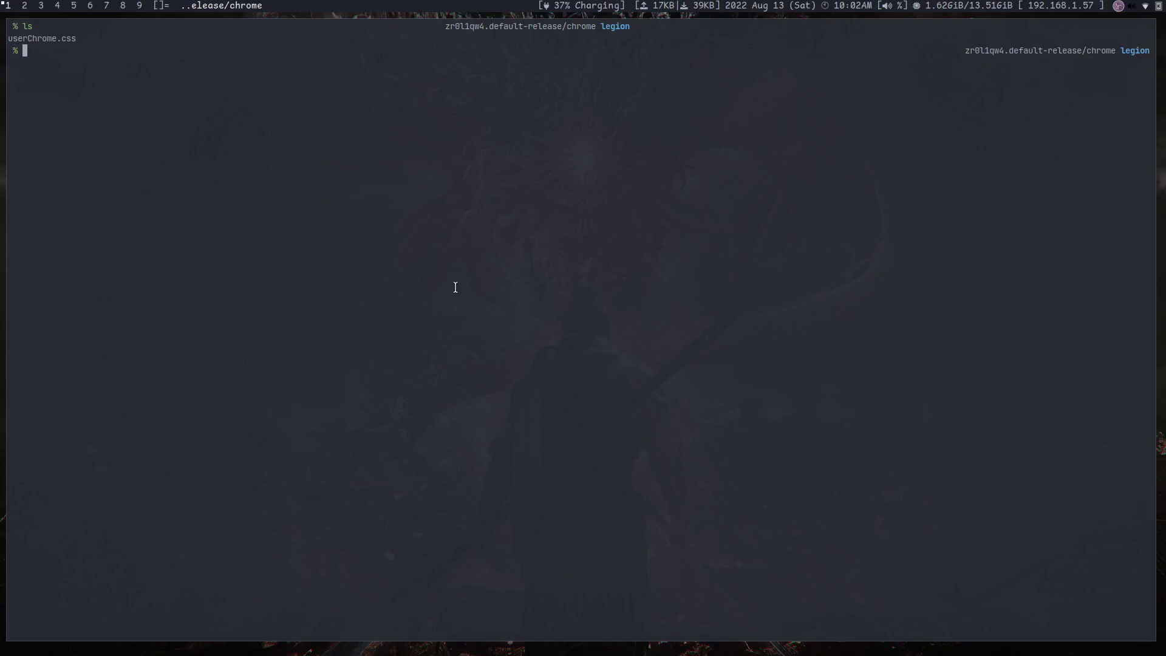
{"action": "key", "text": "alt+p"}
{"action": "type", "text": "fire"}
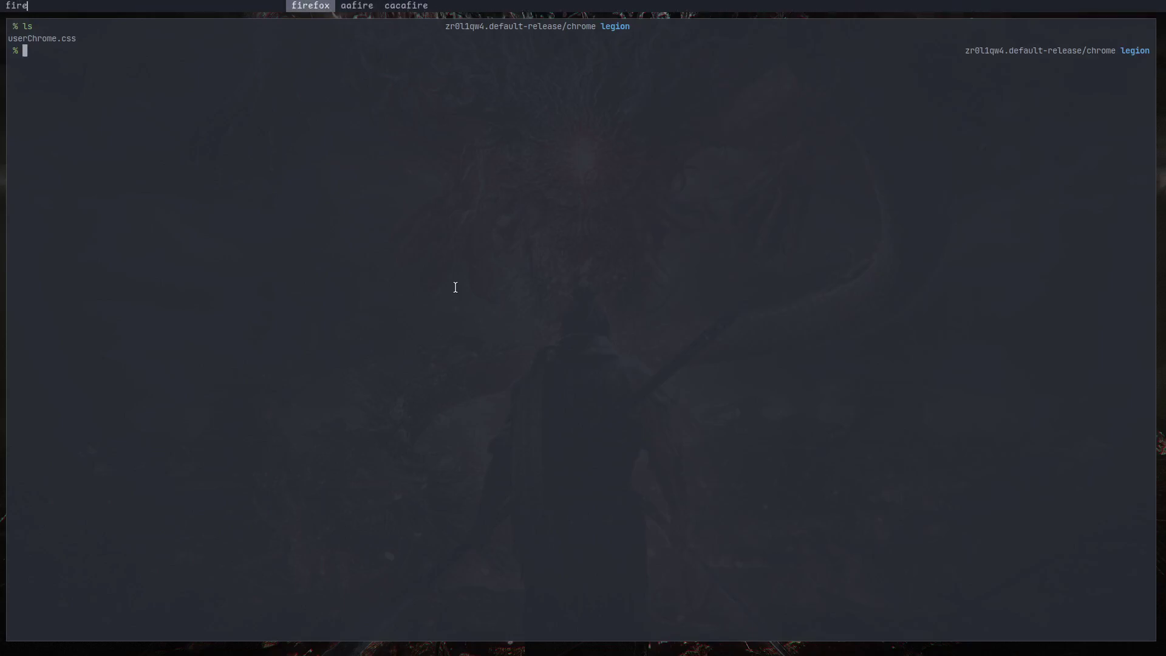
{"action": "key", "text": "Return"}
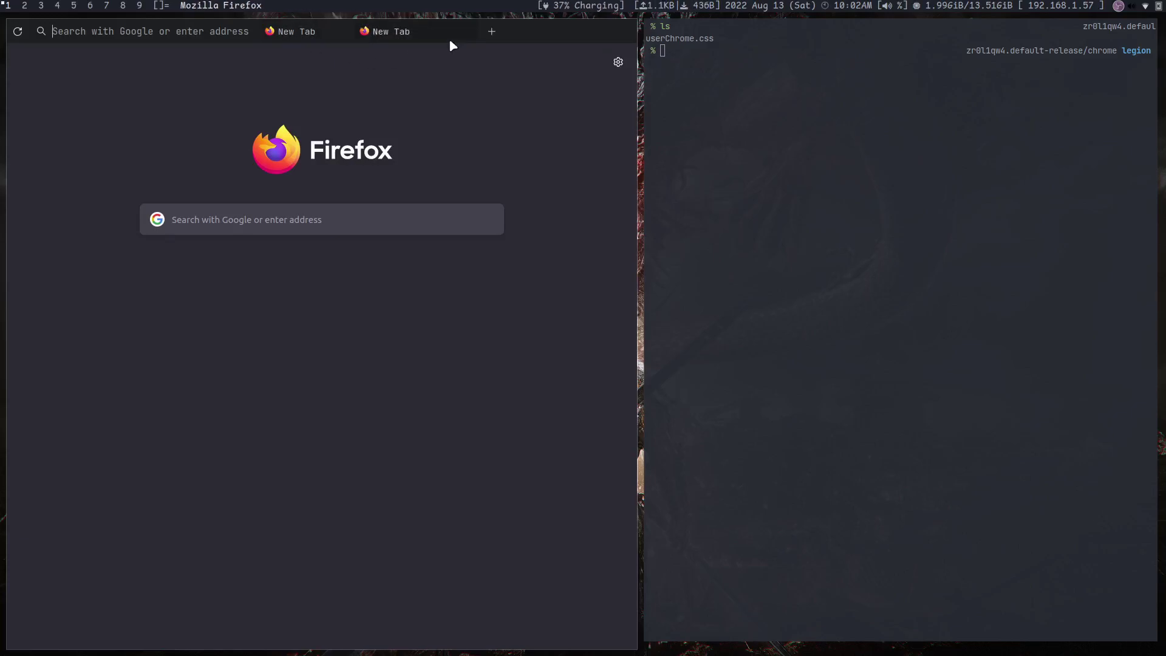
- From the New Tab, search 'cascade firefox' and open the Cascade GitHub repository
{"action": "left_click", "coordinate": [242, 229]}
{"action": "type", "text": "ca"}
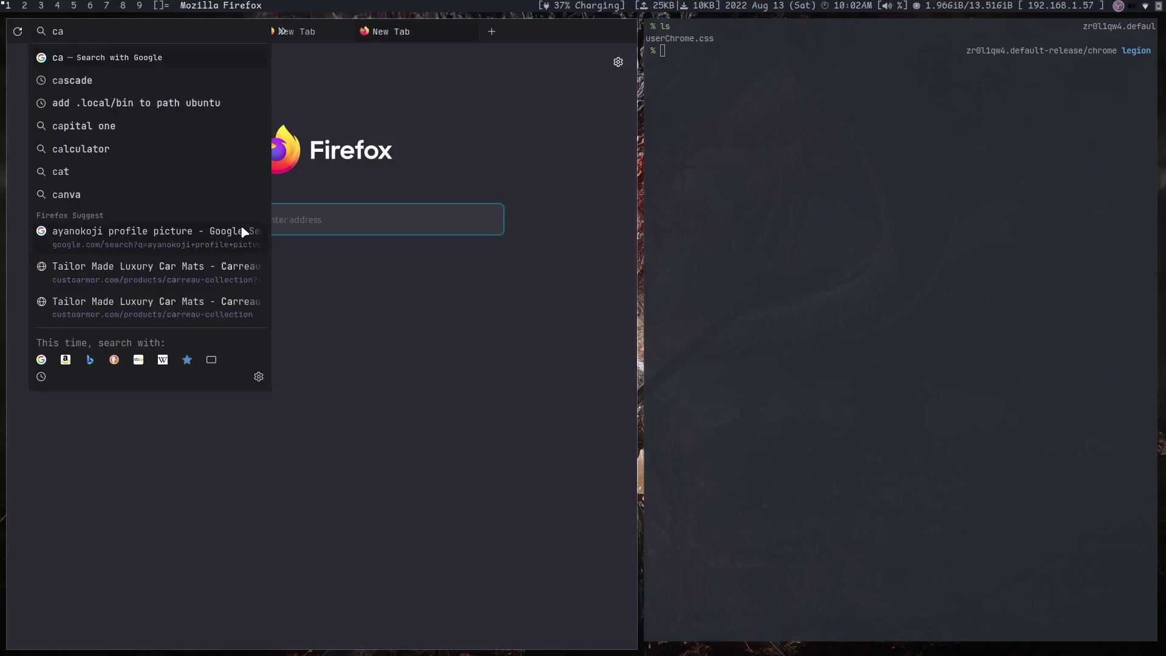
{"action": "key", "text": "Down"}
{"action": "key", "text": "Return"}
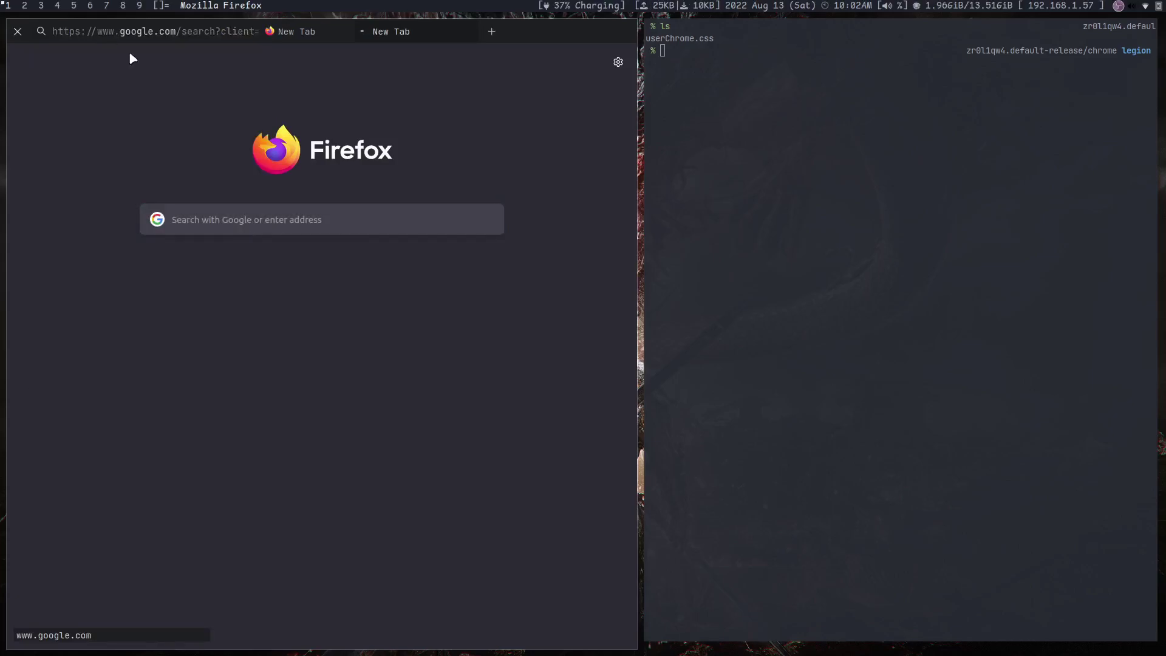
{"action": "type", "text": "firefox"}
{"action": "key", "text": "Return"}
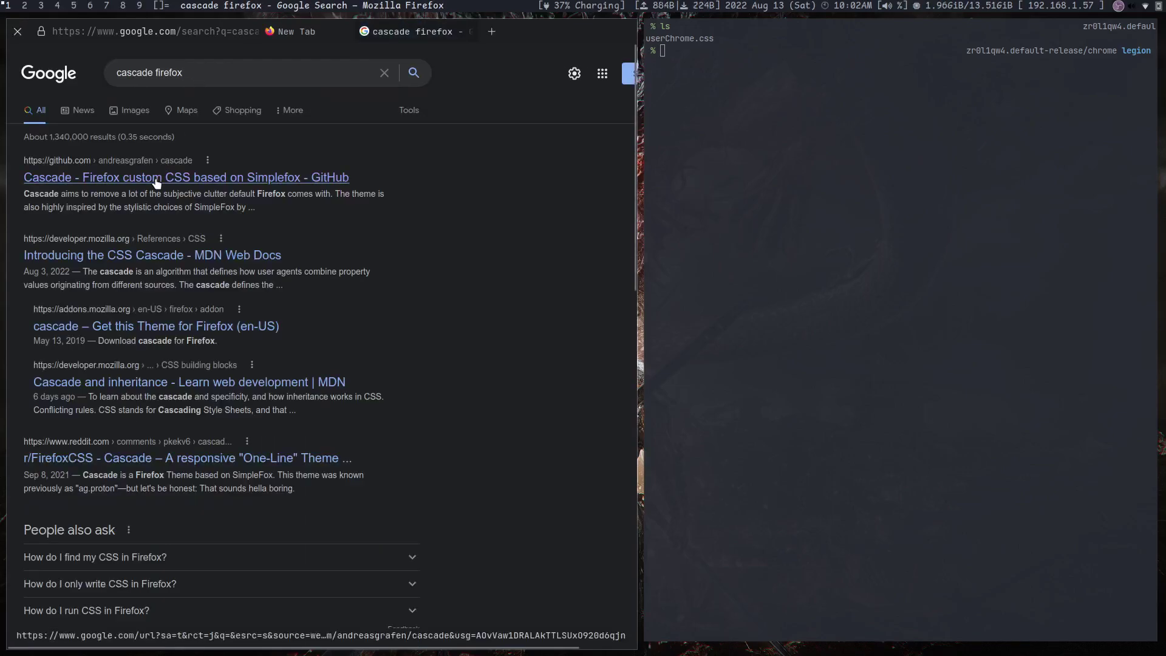
{"action": "left_click", "coordinate": [161, 149]}
- Scroll the Cascade README, glance at the New Tab, and return
{"action": "scroll", "coordinate": [190, 496], "scroll_direction": "down", "scroll_amount": 15}
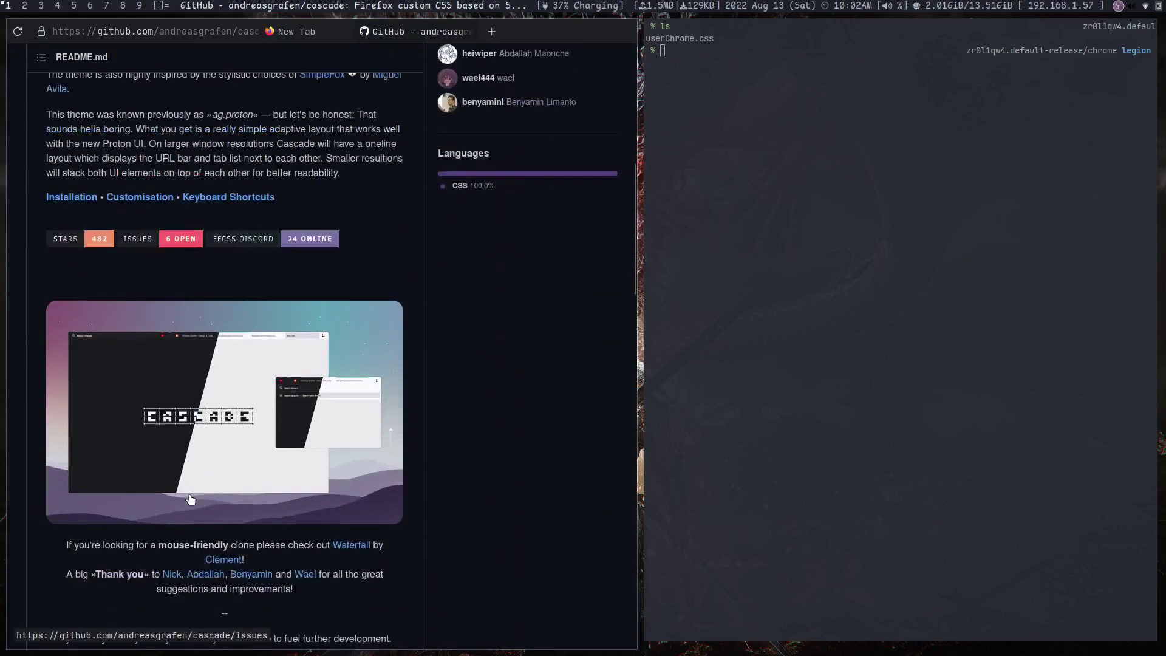
{"action": "scroll", "coordinate": [191, 496], "scroll_direction": "down", "scroll_amount": 1}
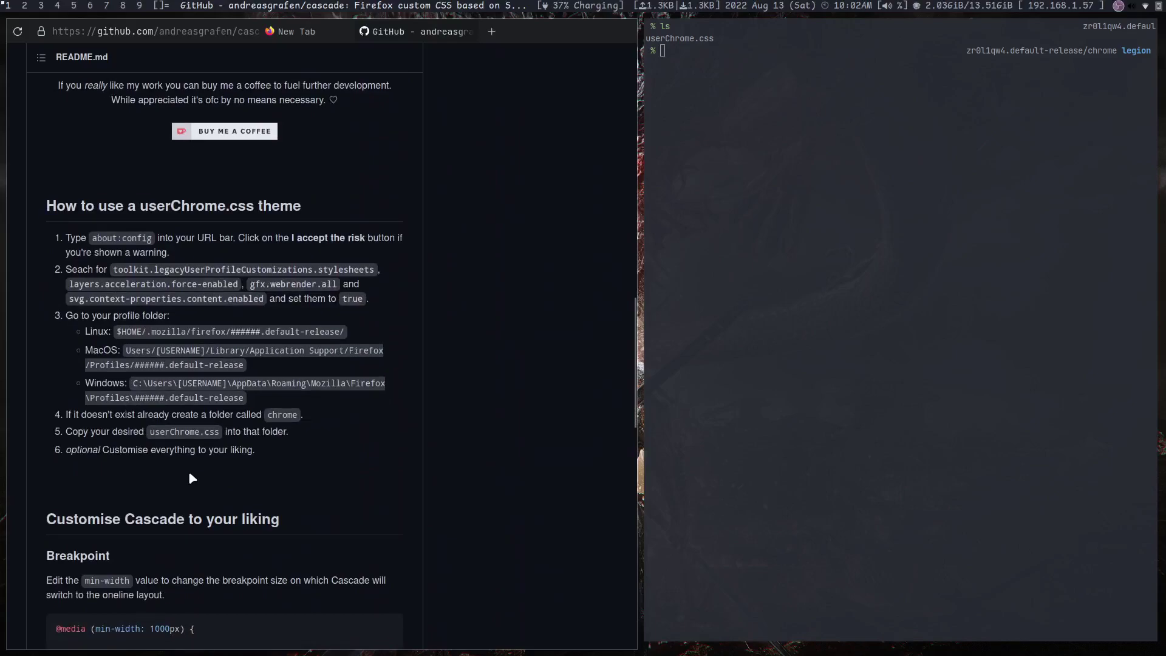
{"action": "scroll", "coordinate": [192, 478], "scroll_direction": "down", "scroll_amount": 5}
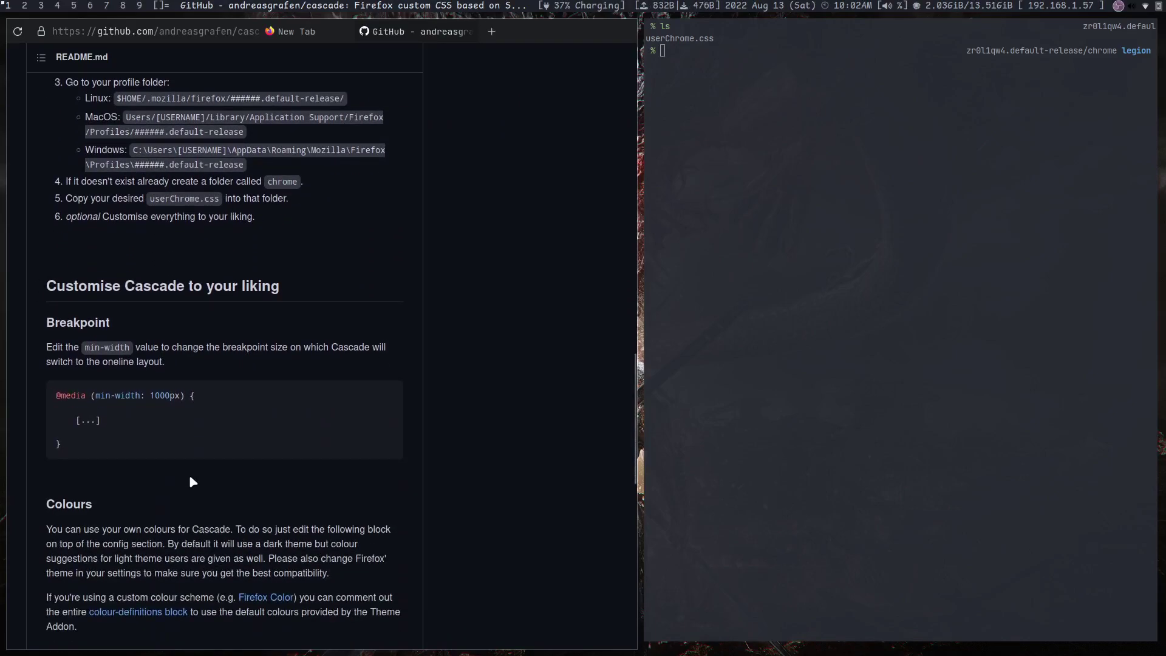
{"action": "scroll", "coordinate": [192, 481], "scroll_direction": "down", "scroll_amount": 5}
{"action": "scroll", "coordinate": [192, 481], "scroll_direction": "down", "scroll_amount": 5}
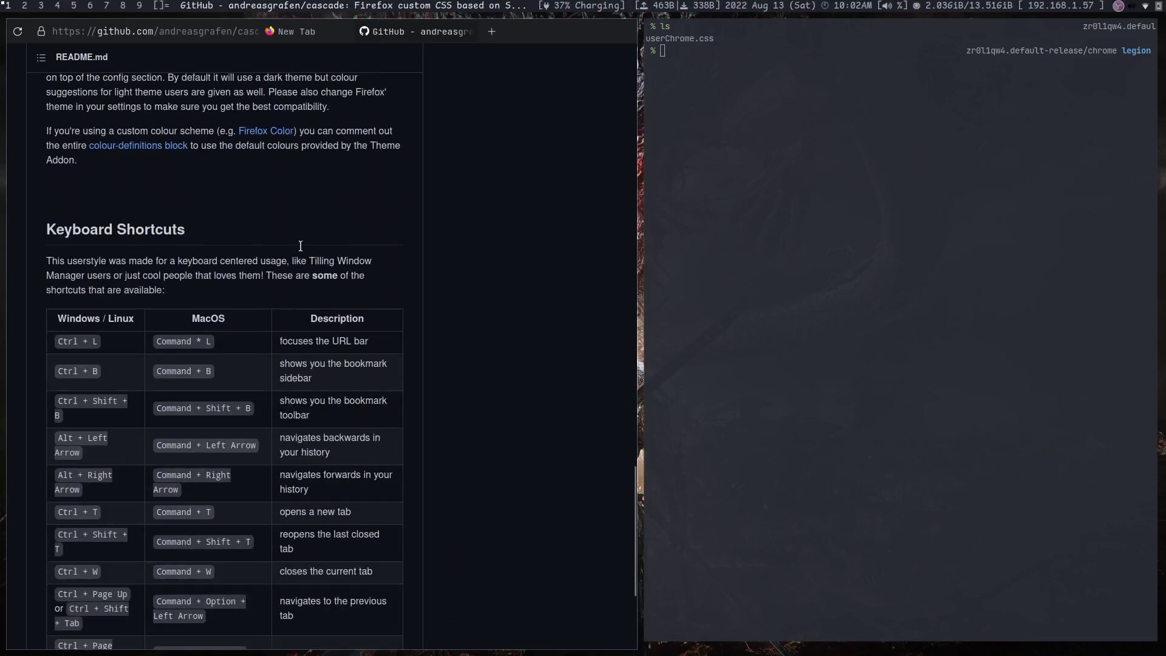
{"action": "left_click", "coordinate": [322, 29]}
{"action": "left_click", "coordinate": [401, 36]}
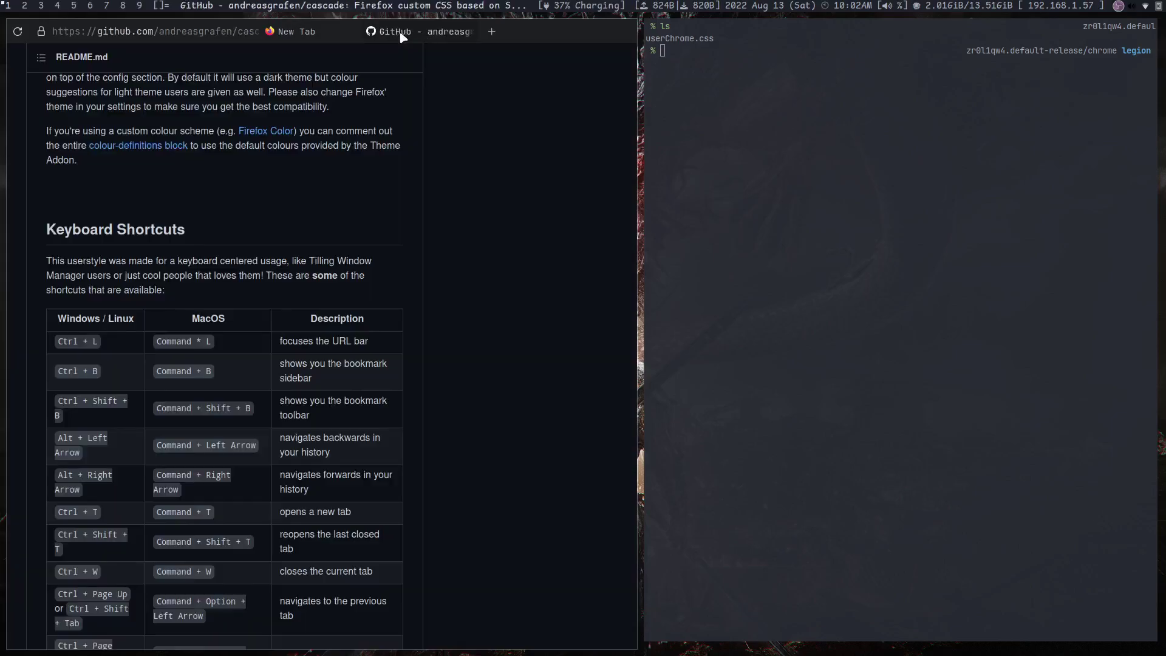
- Review the README's keyboard shortcuts table, then scroll back up
{"action": "scroll", "coordinate": [304, 291], "scroll_direction": "down", "scroll_amount": 3}
{"action": "left_click_drag", "start_coordinate": [34, 216], "coordinate": [280, 550]}
{"action": "left_click", "coordinate": [275, 542]}
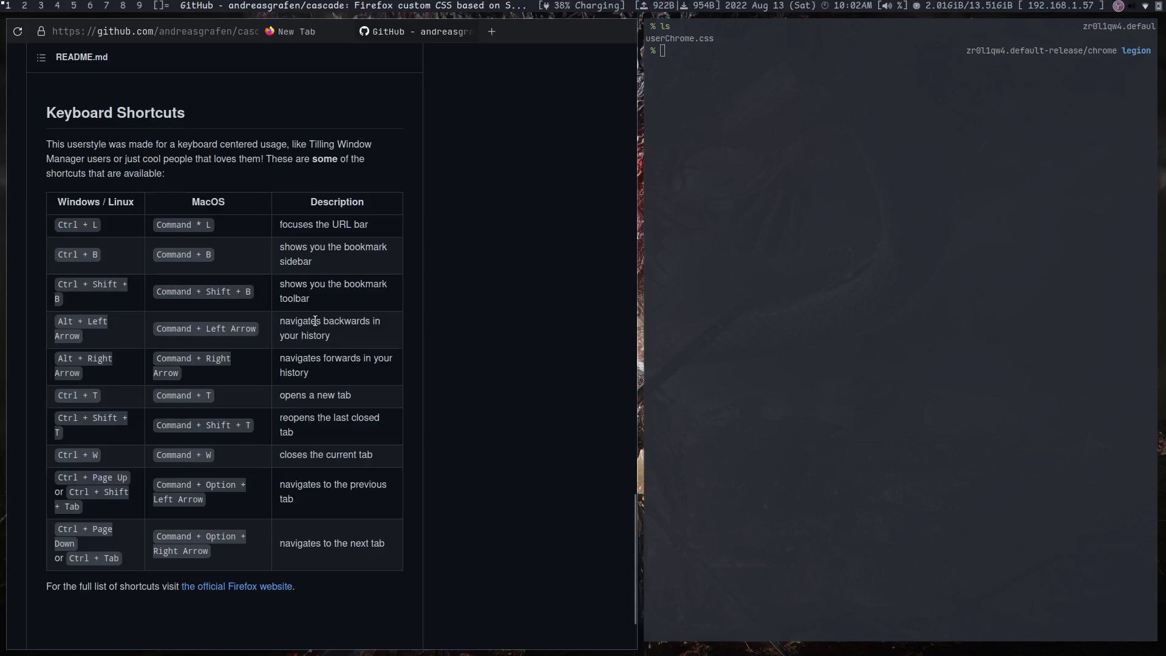
{"action": "scroll", "coordinate": [315, 321], "scroll_direction": "up", "scroll_amount": 4}
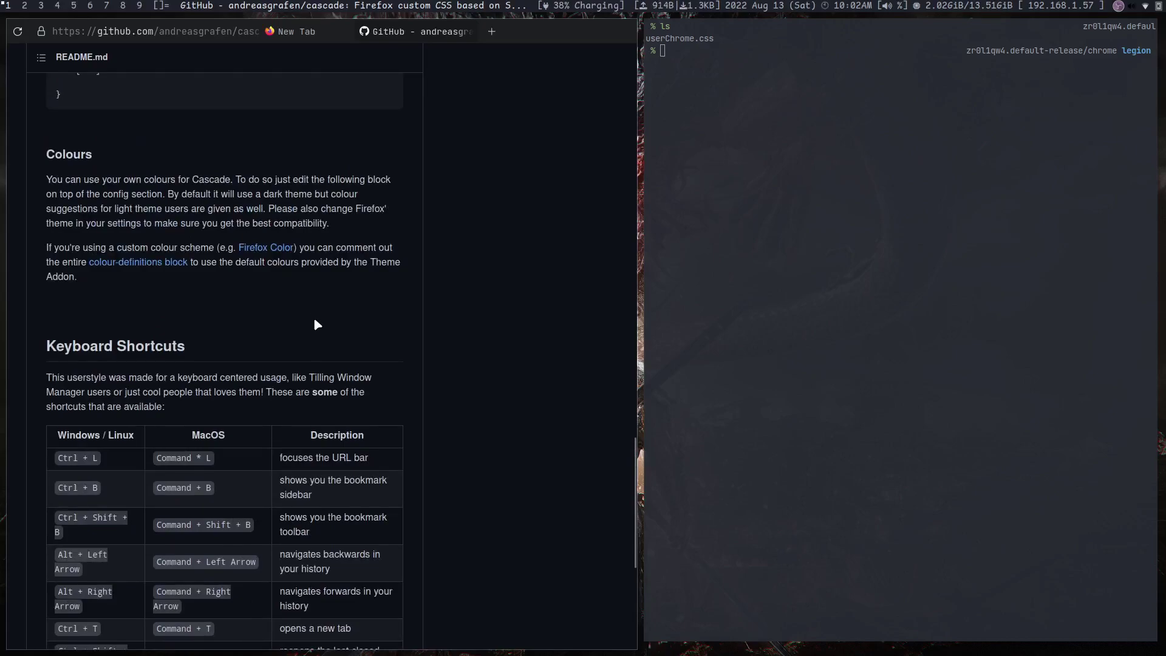
{"action": "scroll", "coordinate": [317, 324], "scroll_direction": "down", "scroll_amount": 4}
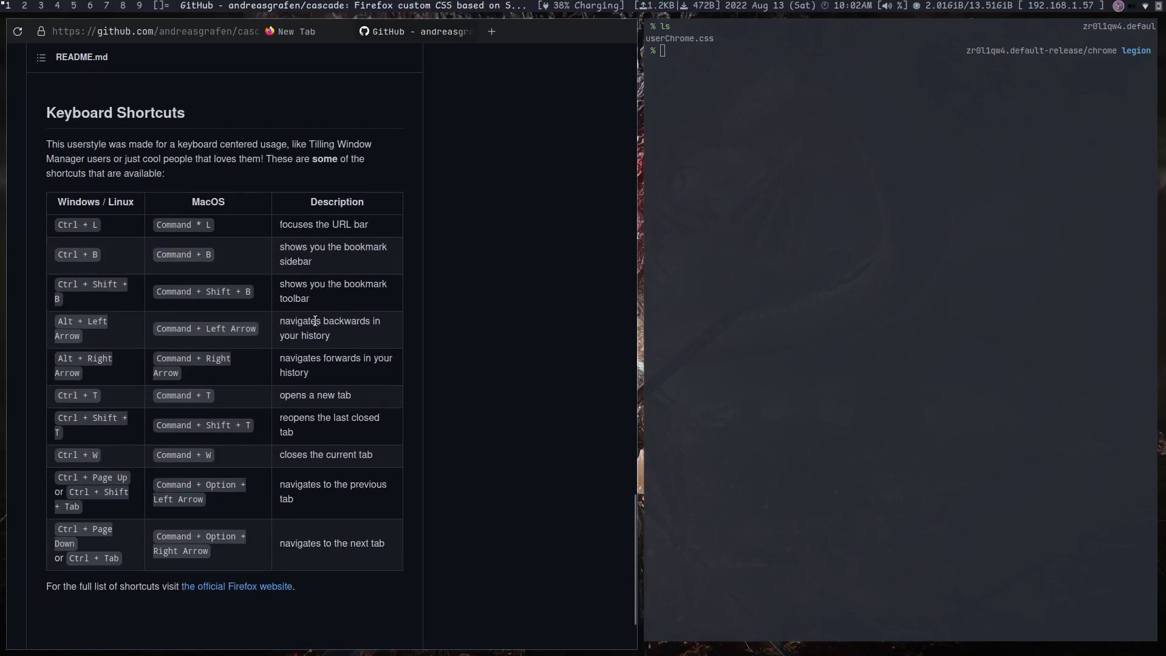
{"action": "scroll", "coordinate": [316, 322], "scroll_direction": "up", "scroll_amount": 12}
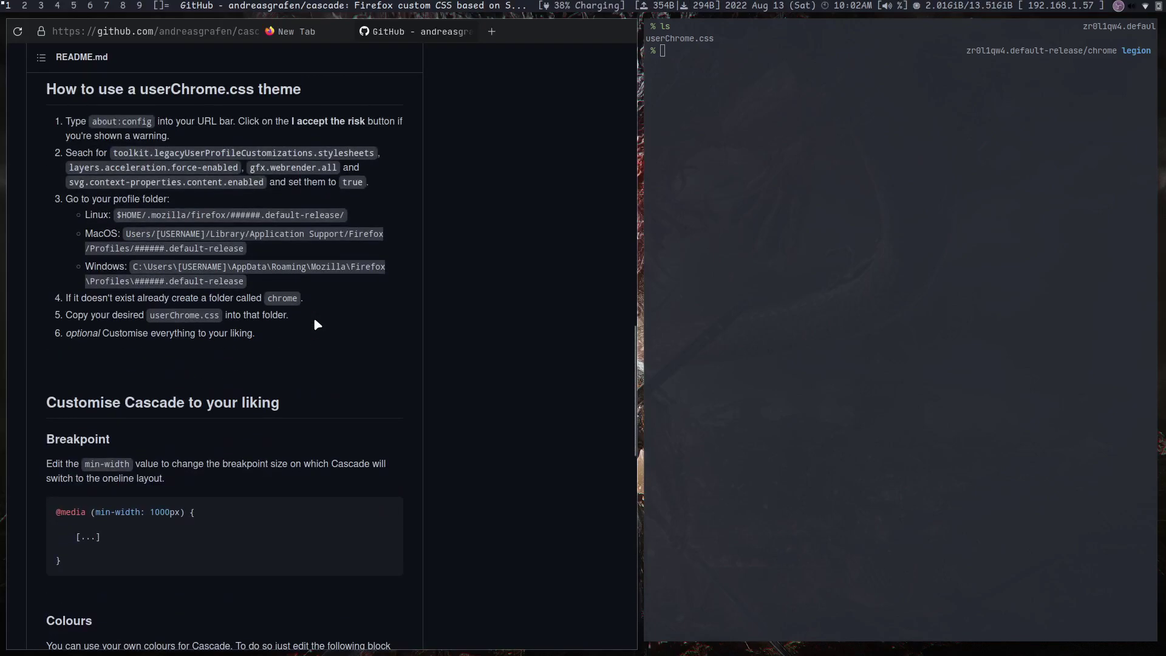
{"action": "scroll", "coordinate": [315, 323], "scroll_direction": "up", "scroll_amount": 8}
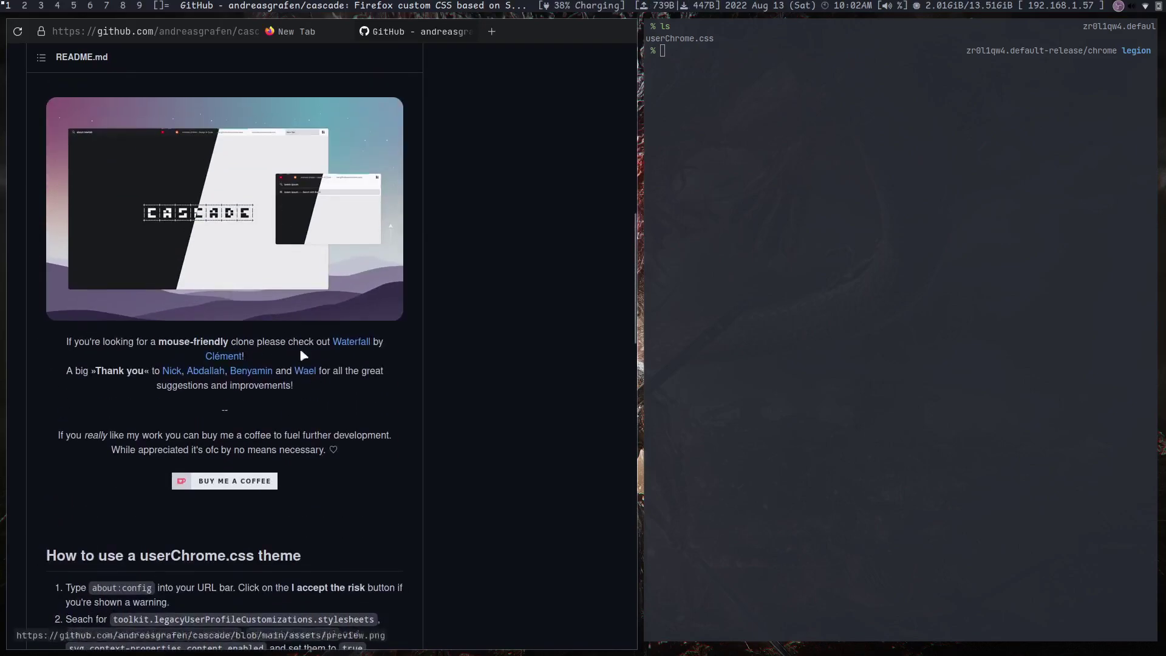
- Open the Waterfall repository tab, view its userChrome.css, then read through its README
{"action": "middle_click", "coordinate": [364, 344]}
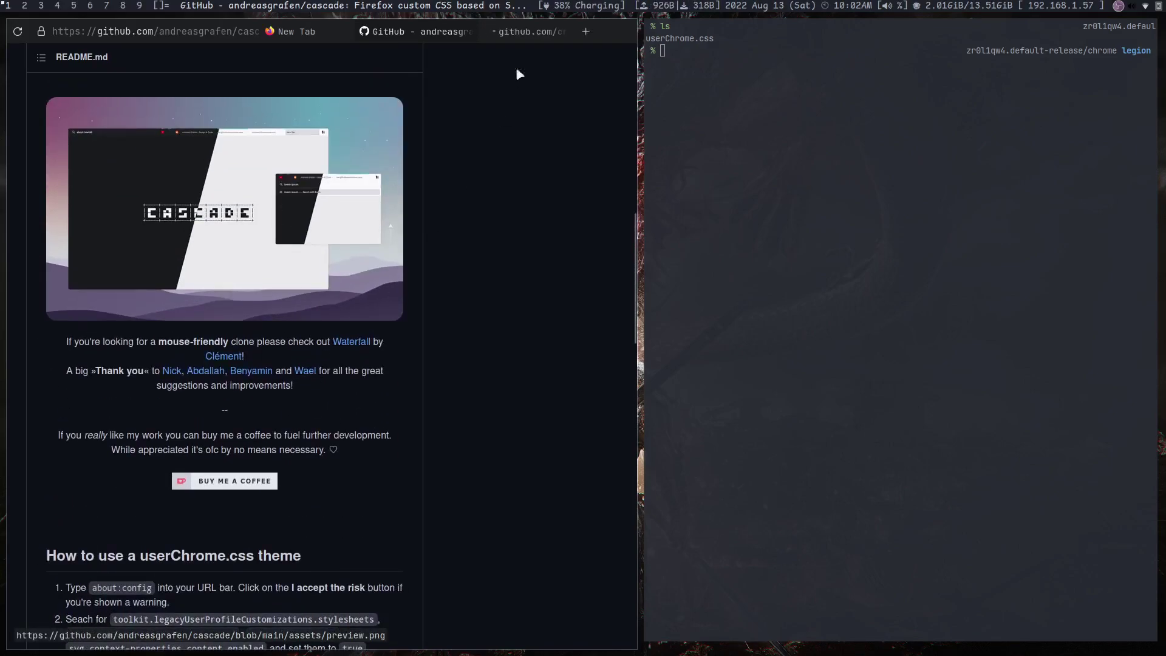
{"action": "left_click", "coordinate": [521, 35]}
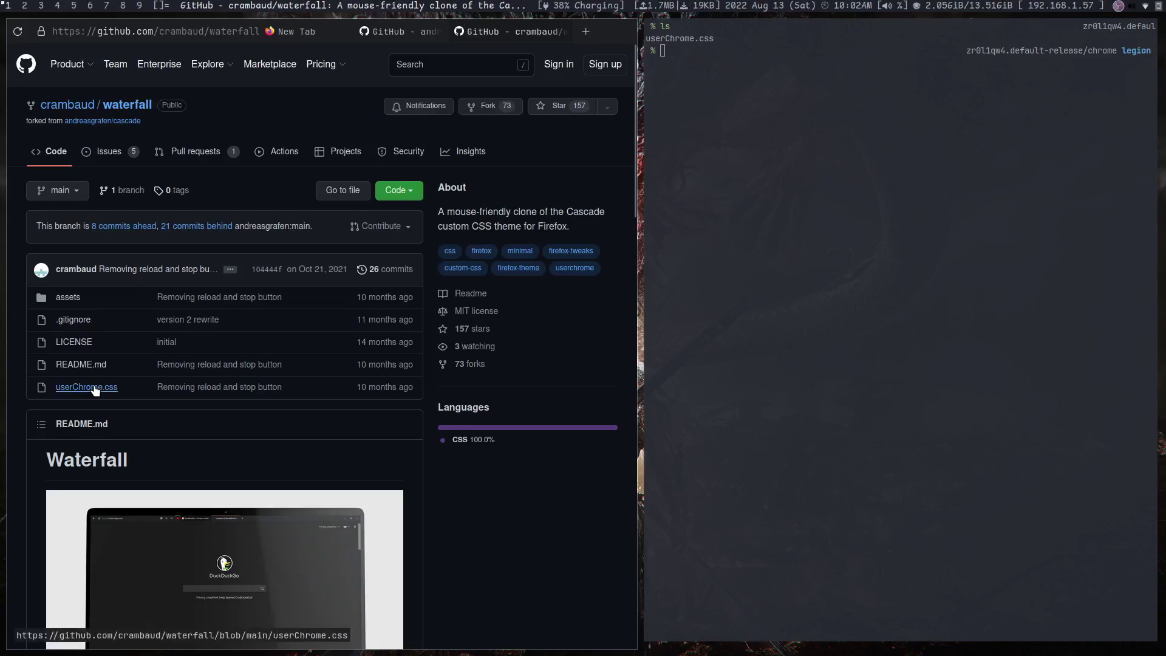
{"action": "left_click", "coordinate": [76, 392]}
{"action": "scroll", "coordinate": [319, 467], "scroll_direction": "down", "scroll_amount": 10}
{"action": "key", "text": "alt+Left"}
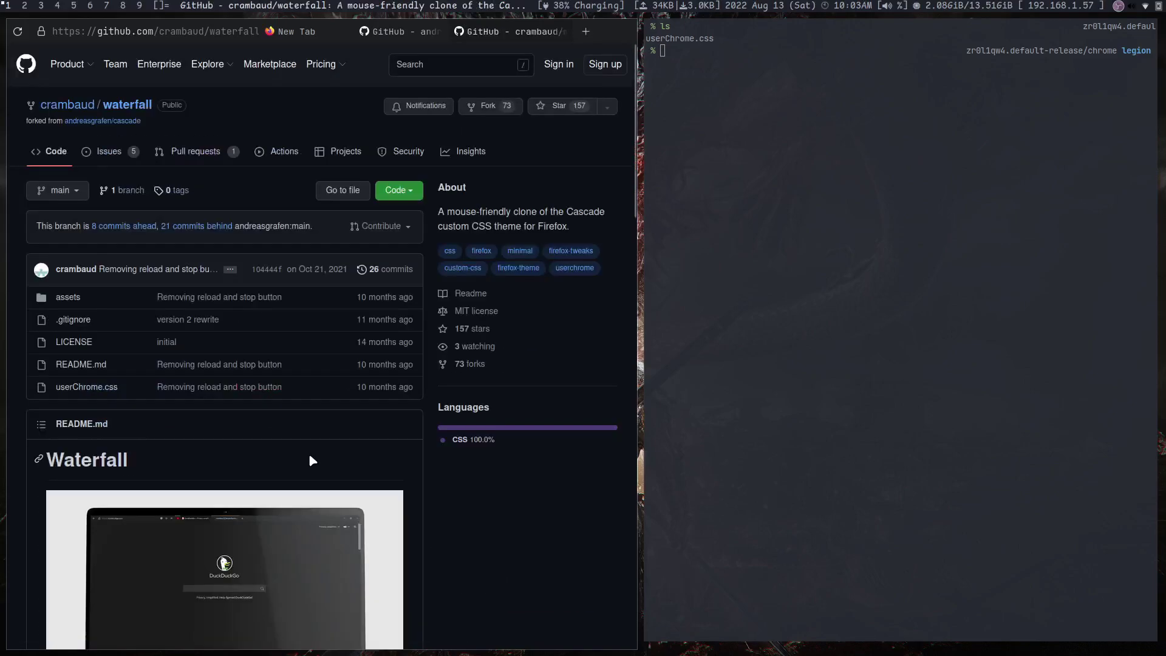
{"action": "scroll", "coordinate": [310, 458], "scroll_direction": "down", "scroll_amount": 10}
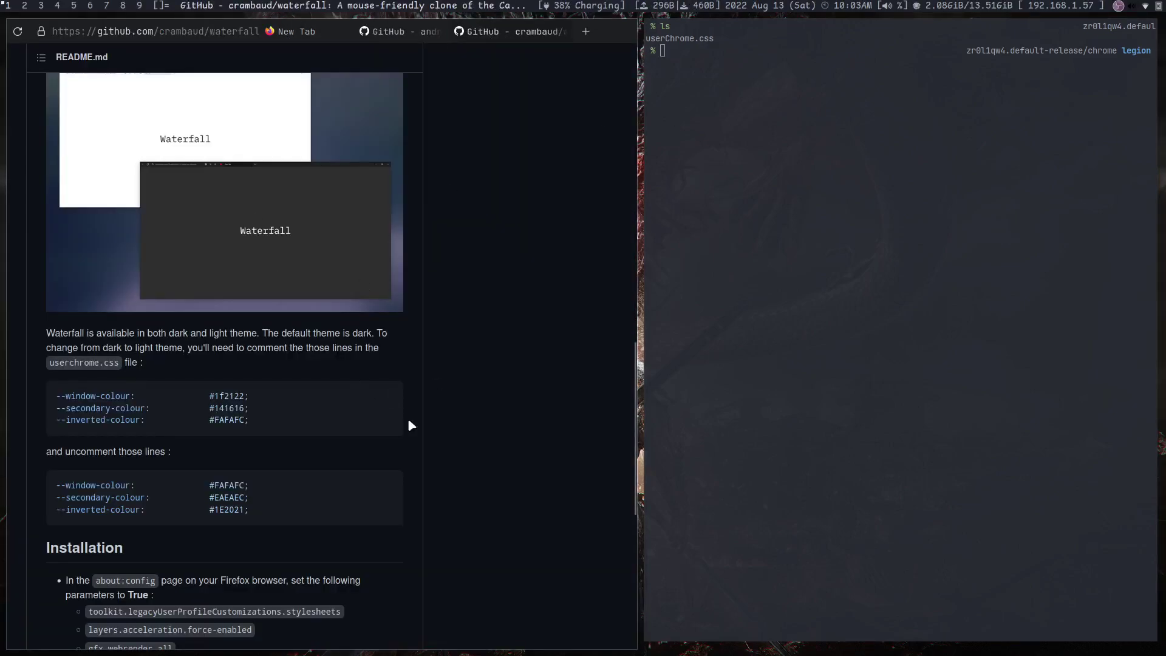
{"action": "scroll", "coordinate": [399, 430], "scroll_direction": "up", "scroll_amount": 10}
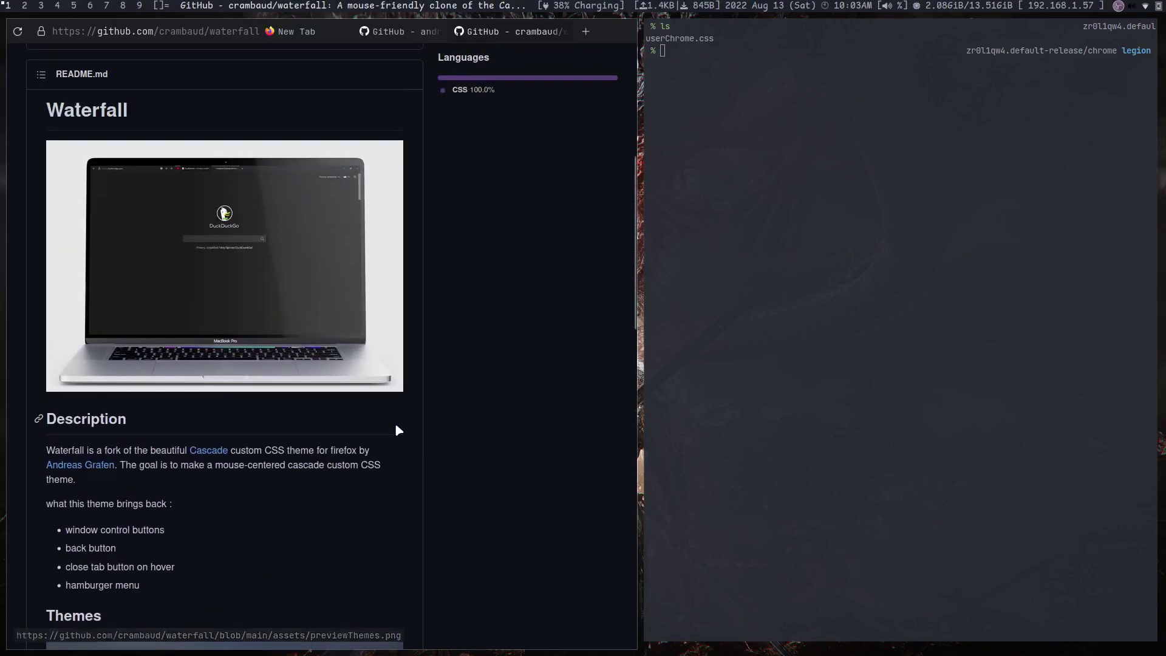
{"action": "scroll", "coordinate": [398, 431], "scroll_direction": "up", "scroll_amount": 5}
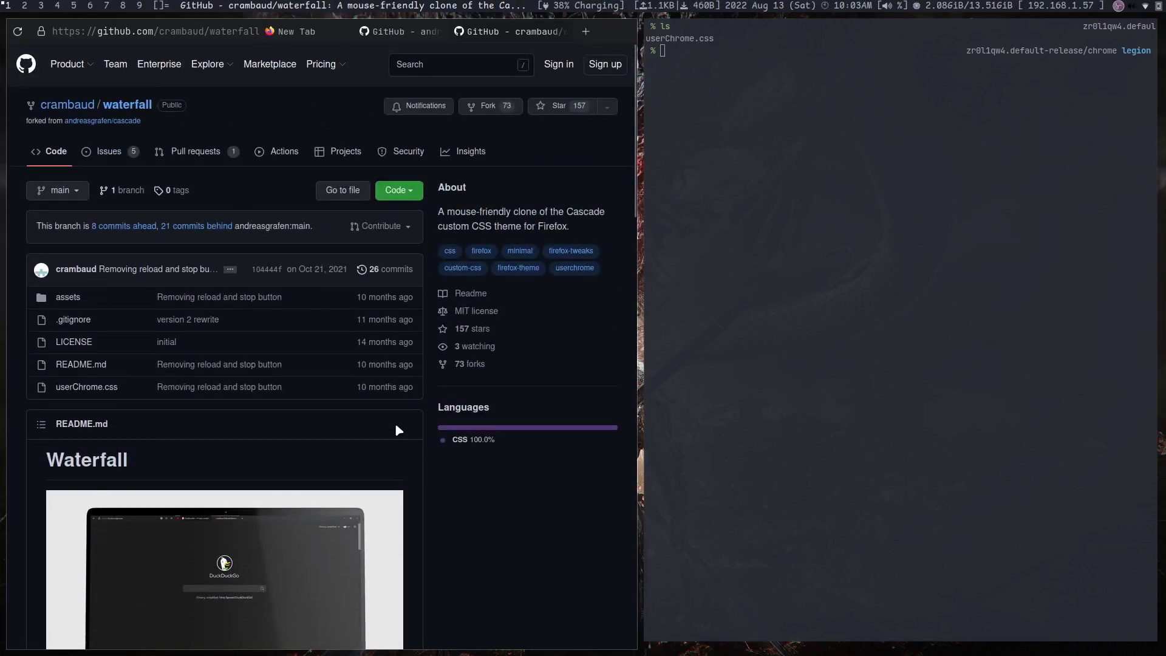
- In a new tab, search Google for 'yet another generic startpage'
{"action": "left_click", "coordinate": [579, 34]}
{"action": "left_click", "coordinate": [369, 219]}
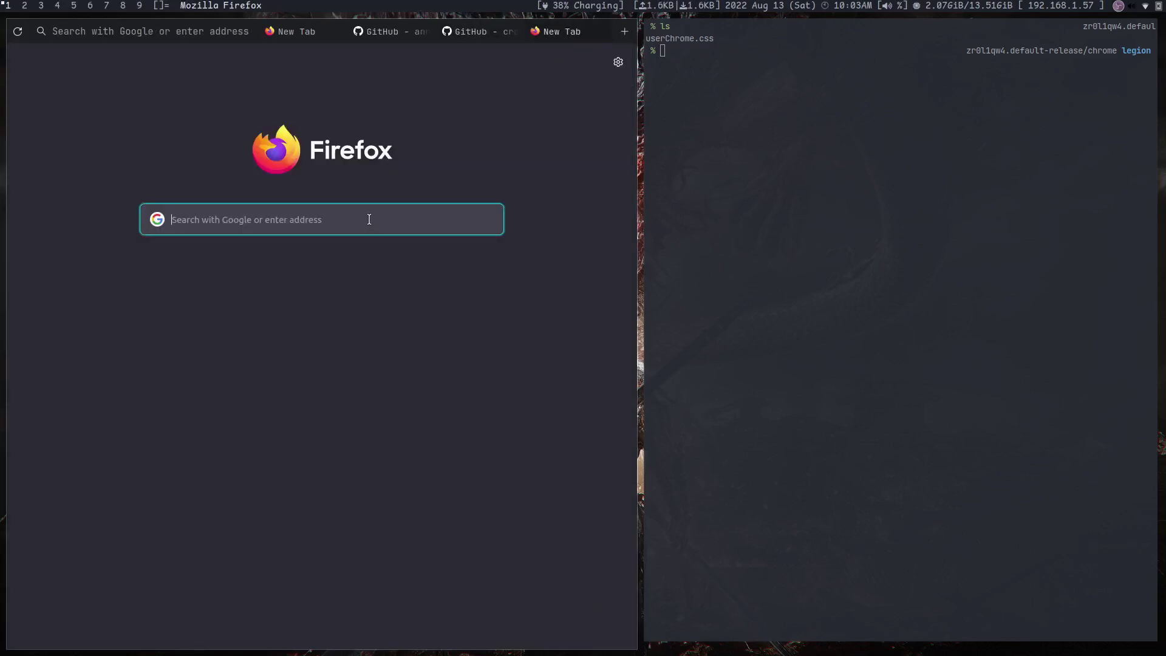
{"action": "type", "text": "yet a"}
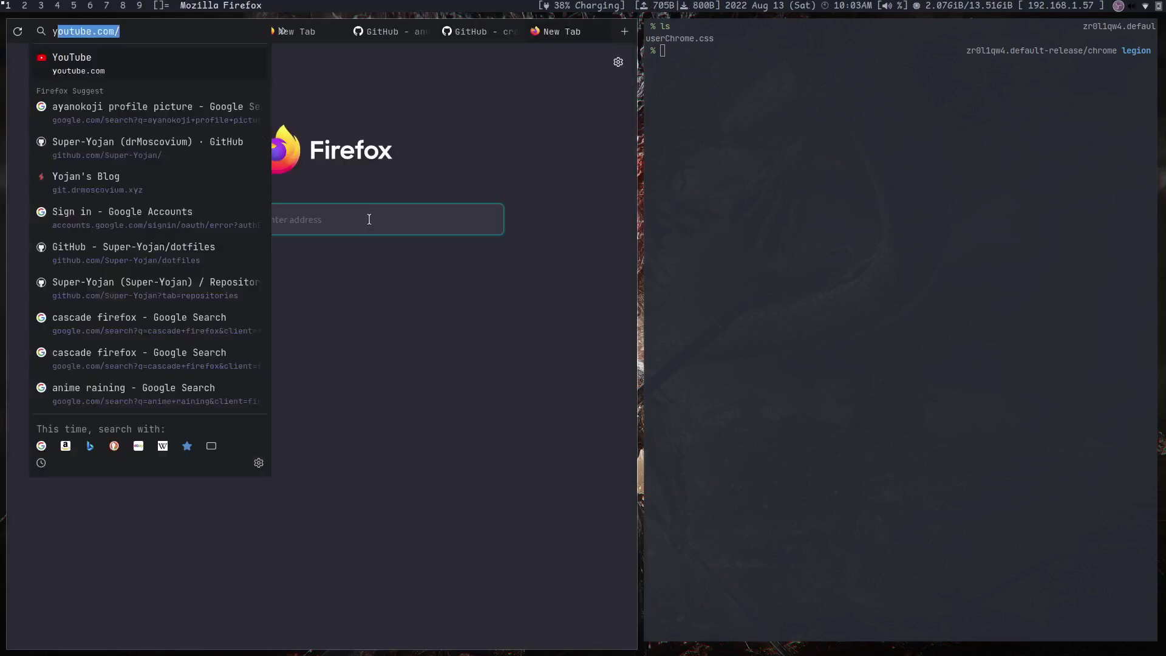
{"action": "type", "text": "nother generic start"}
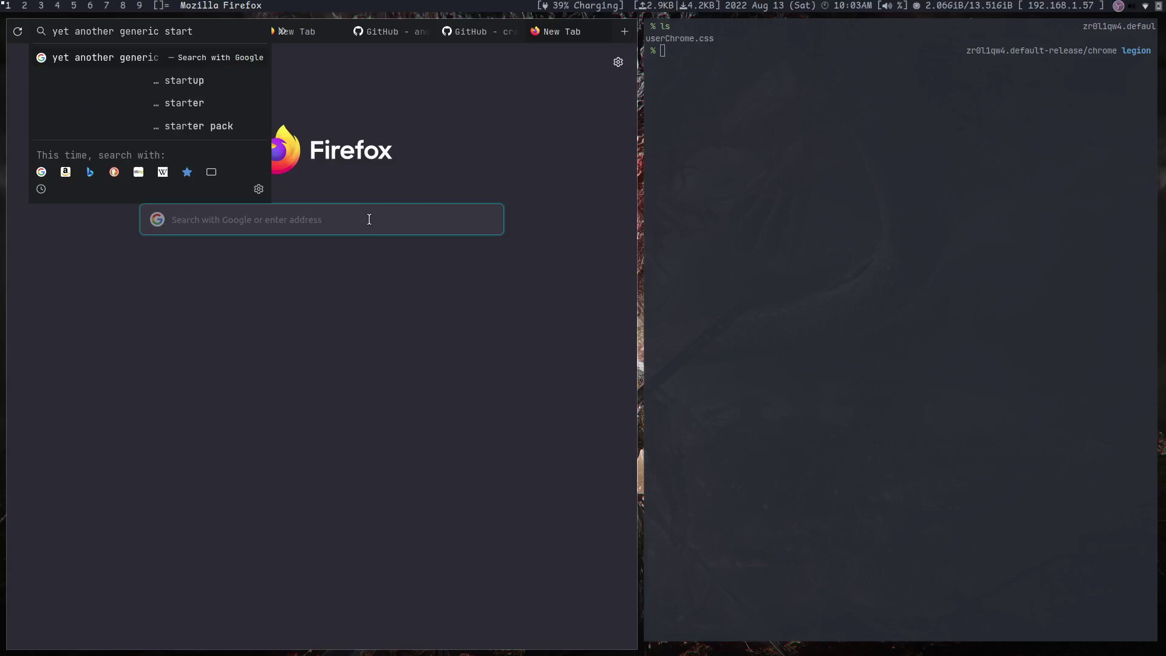
{"action": "key", "text": "BackSpace"}
{"action": "key", "text": "BackSpace"}
{"action": "key", "text": "BackSpace"}
{"action": "type", "text": "artpage"}
{"action": "key", "text": "Return"}
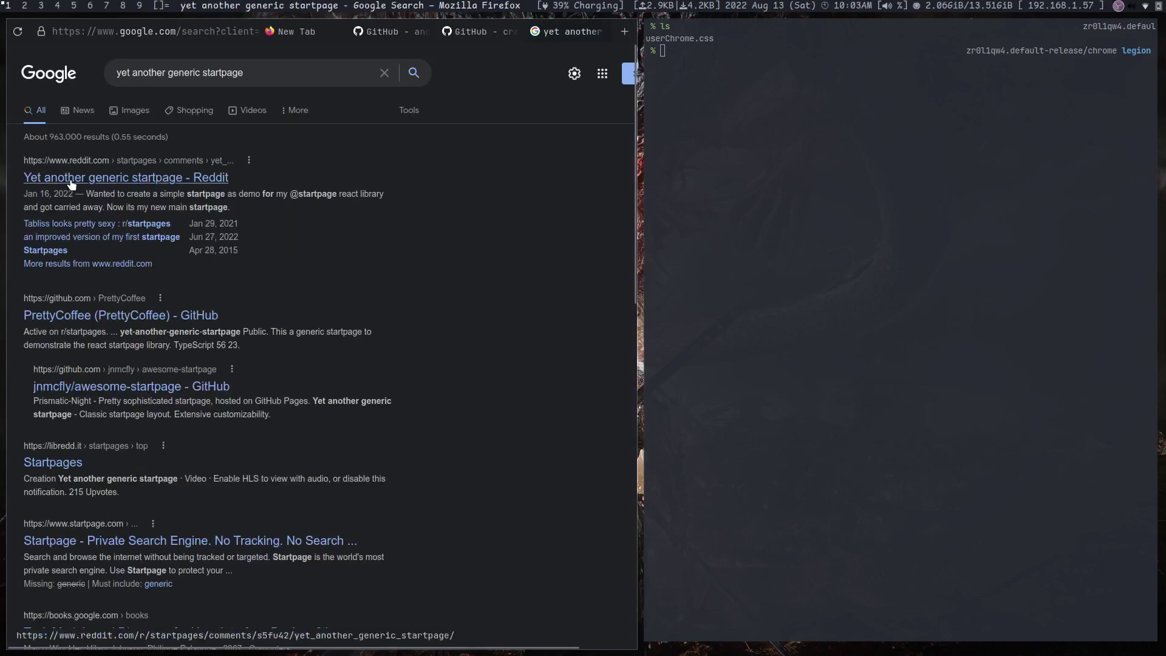
- Open PrettyCoffee's yet-another-generic-startpage GitHub repository and scroll through its readme
{"action": "left_click", "coordinate": [97, 316]}
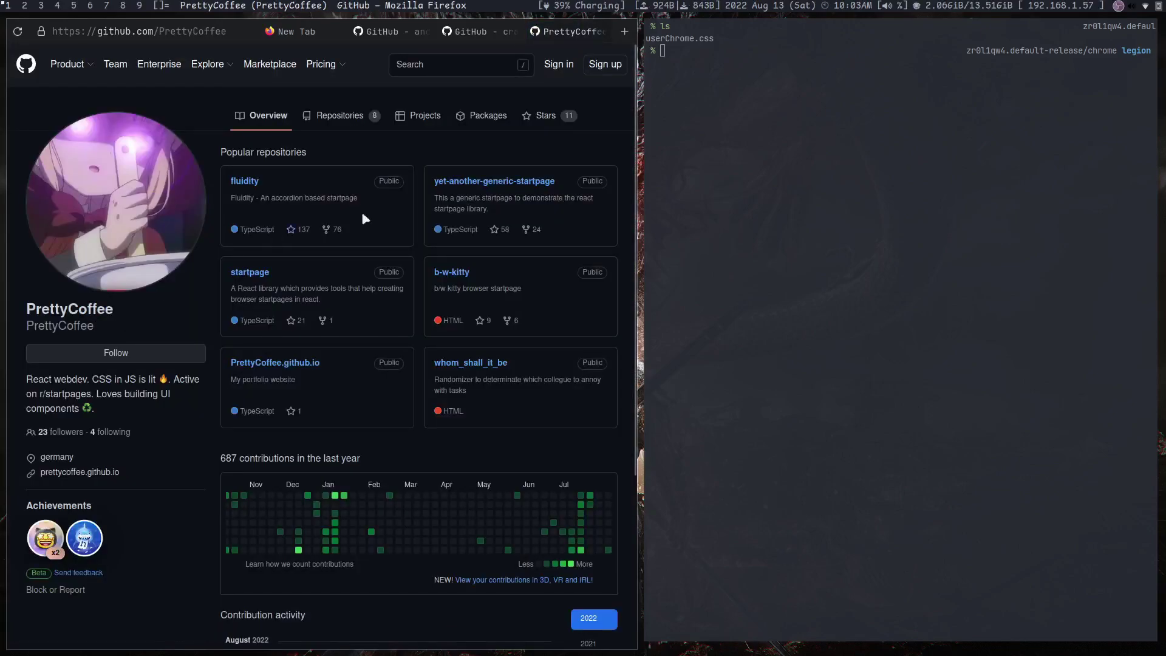
{"action": "left_click", "coordinate": [489, 181]}
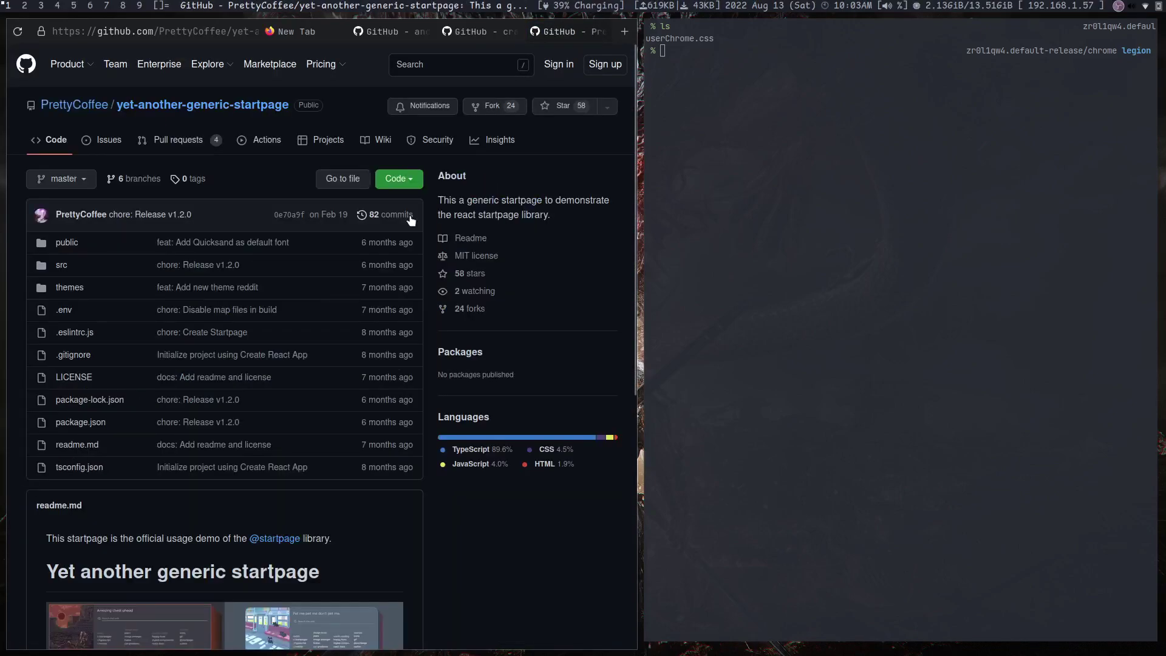
{"action": "scroll", "coordinate": [271, 407], "scroll_direction": "down", "scroll_amount": 4}
{"action": "scroll", "coordinate": [271, 407], "scroll_direction": "down", "scroll_amount": 2}
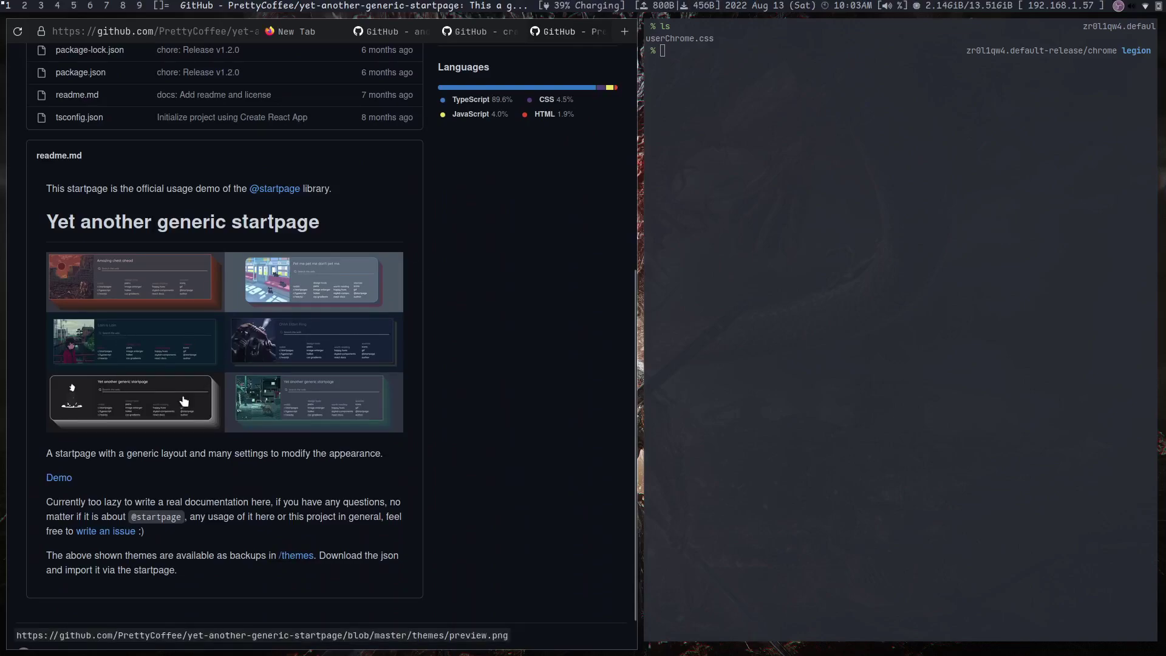
- Open the startpage live demo, dismiss the changelog and browse its settings panel
{"action": "left_click", "coordinate": [56, 481]}
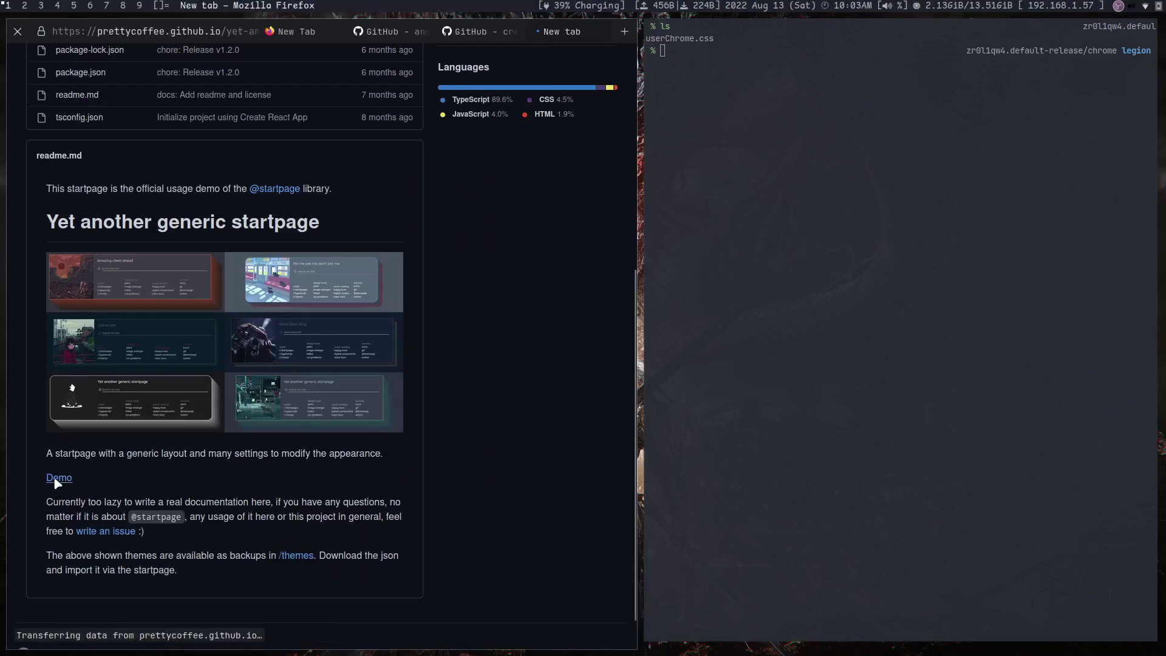
{"action": "left_click", "coordinate": [599, 641]}
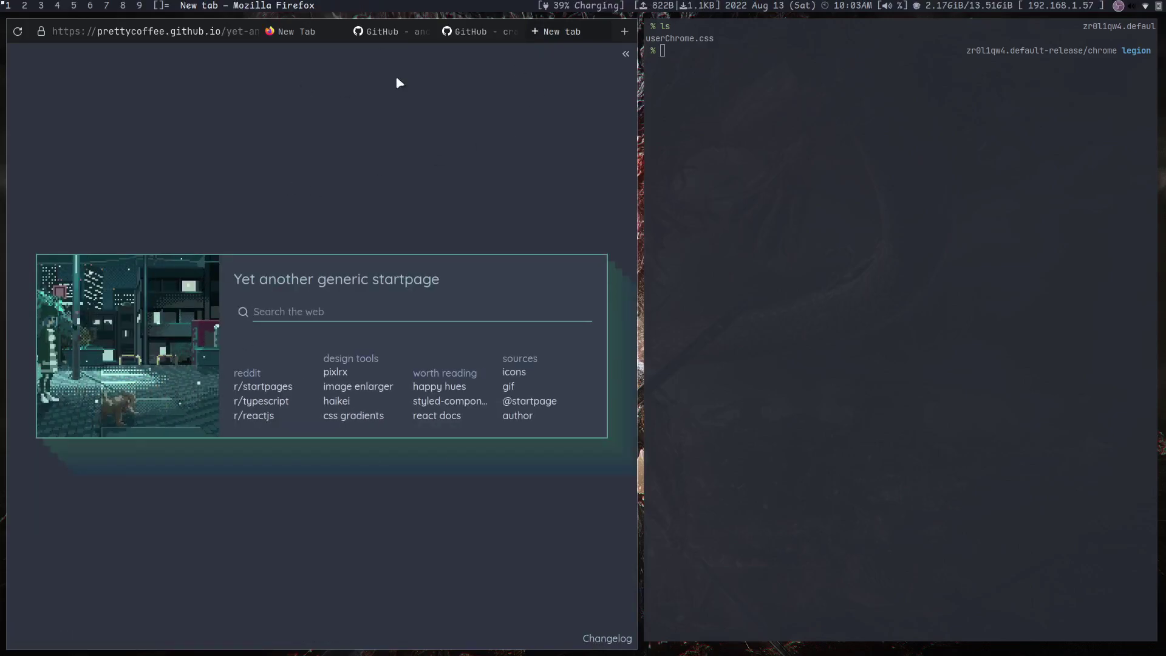
{"action": "left_click", "coordinate": [625, 55]}
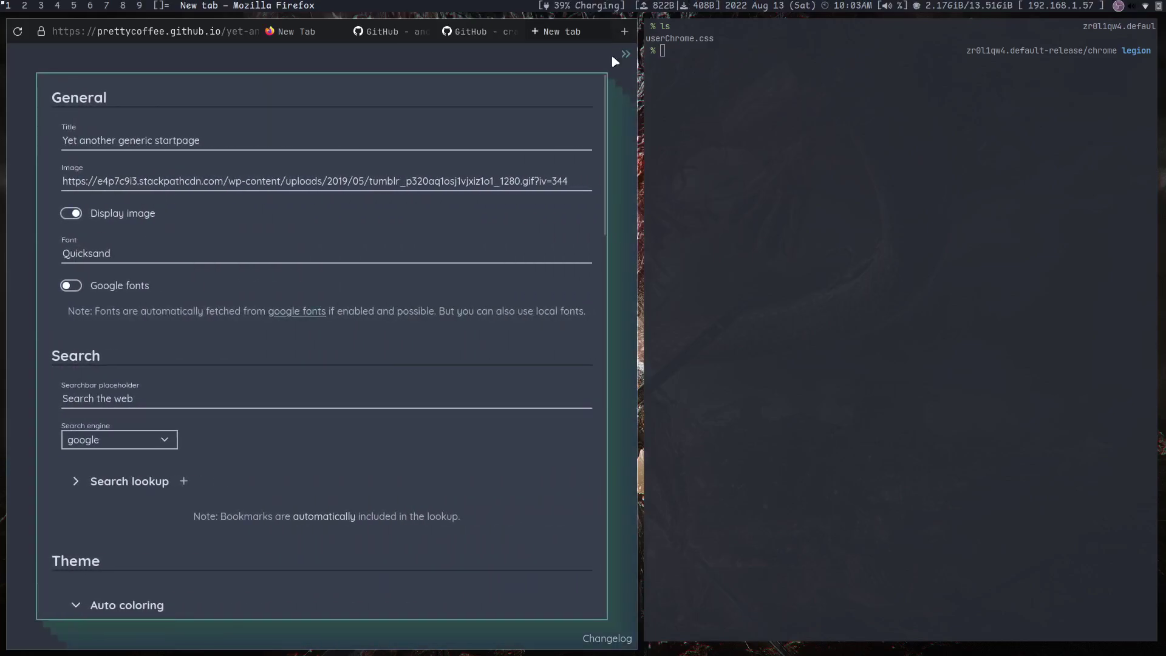
{"action": "scroll", "coordinate": [365, 278], "scroll_direction": "down", "scroll_amount": 4}
{"action": "scroll", "coordinate": [362, 304], "scroll_direction": "up", "scroll_amount": 4}
{"action": "left_click", "coordinate": [440, 33]}
{"action": "left_click", "coordinate": [397, 39]}
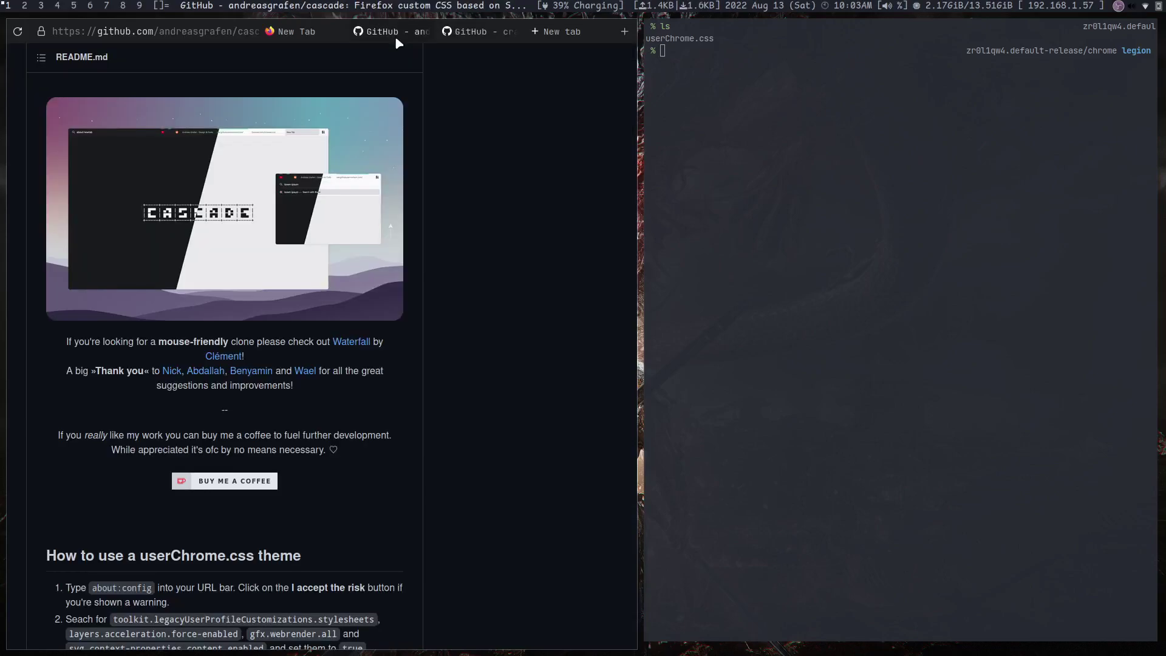
{"action": "left_click", "coordinate": [545, 39]}
{"action": "key", "text": "Escape"}
- Return to the repository readme and open the themes preview image in a new tab
{"action": "key", "text": "alt+Left"}
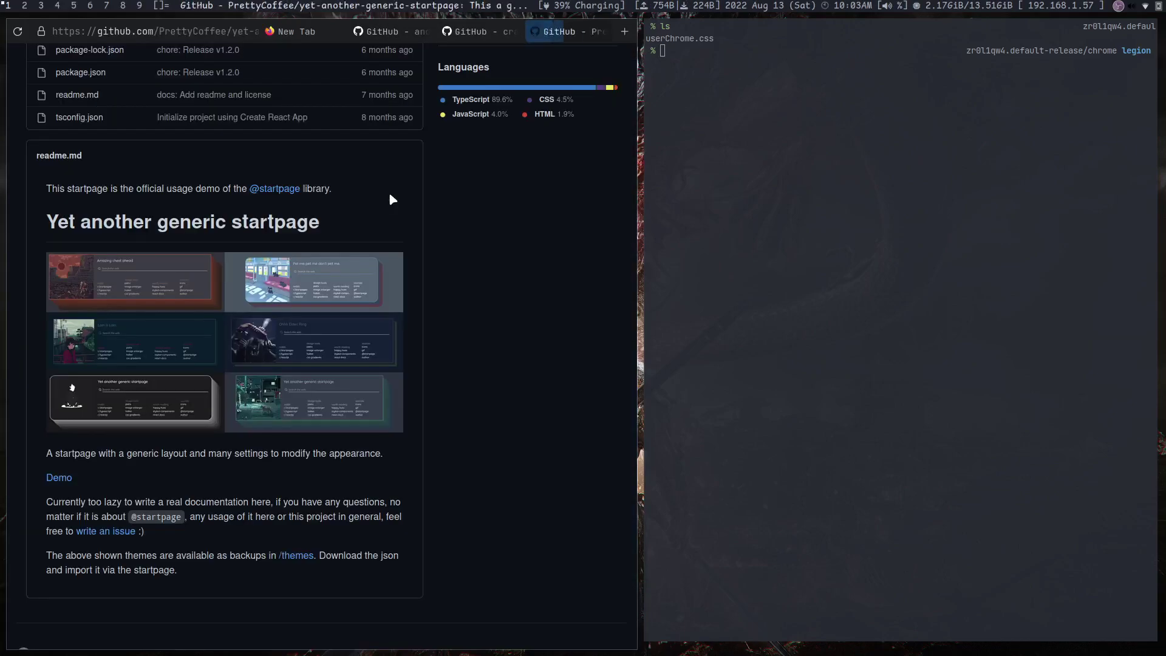
{"action": "left_click", "coordinate": [171, 358]}
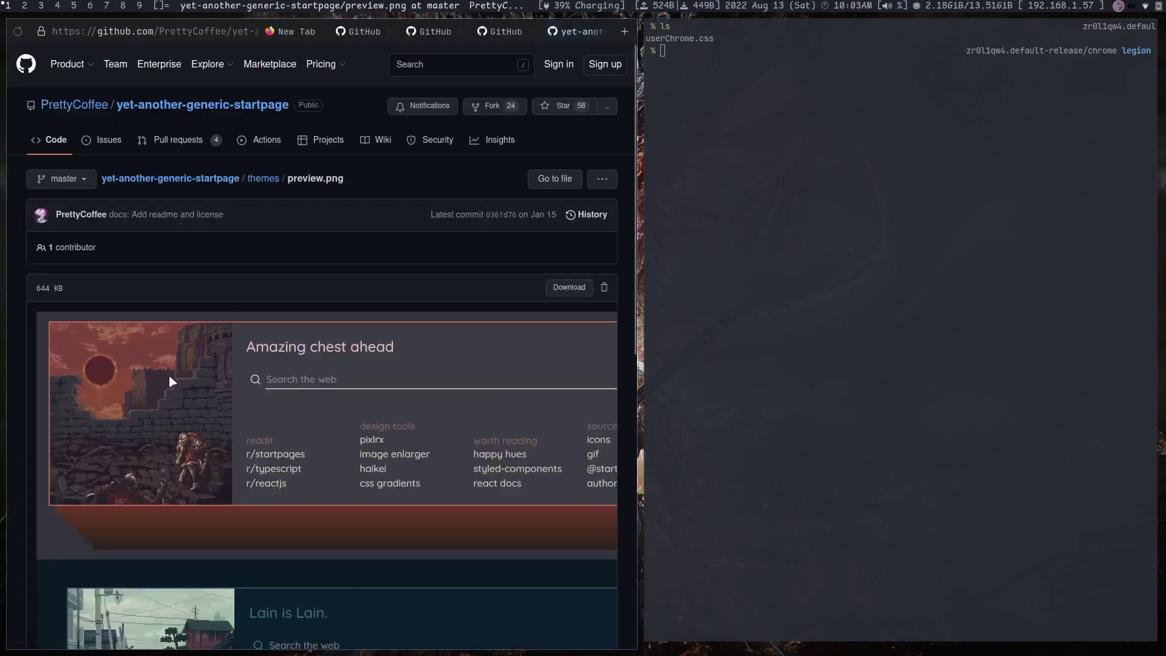
{"action": "scroll", "coordinate": [243, 499], "scroll_direction": "down", "scroll_amount": 5}
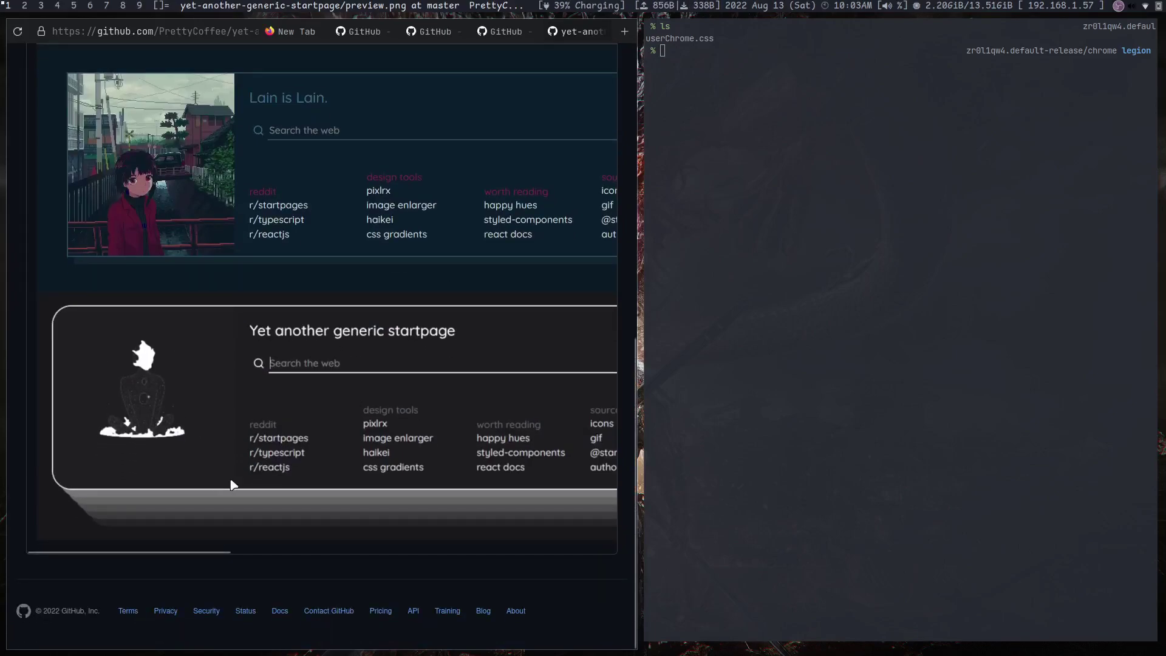
{"action": "scroll", "coordinate": [448, 211], "scroll_direction": "up", "scroll_amount": 5}
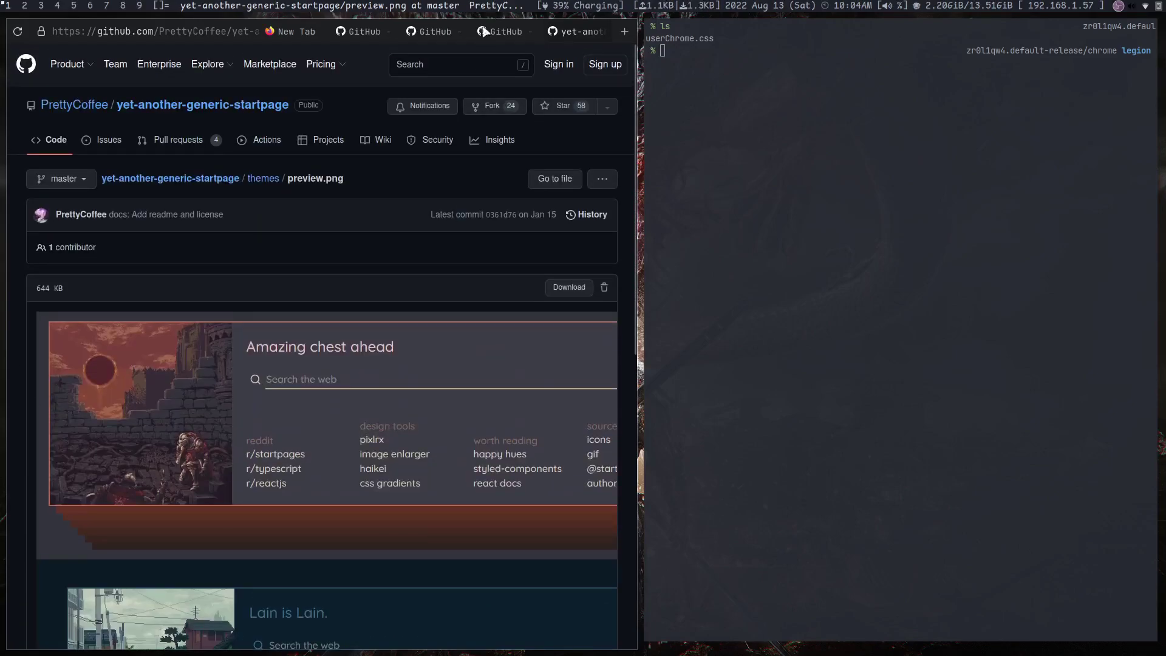
- Open the repository main page and take a first look at its themes folder
{"action": "left_click", "coordinate": [181, 185]}
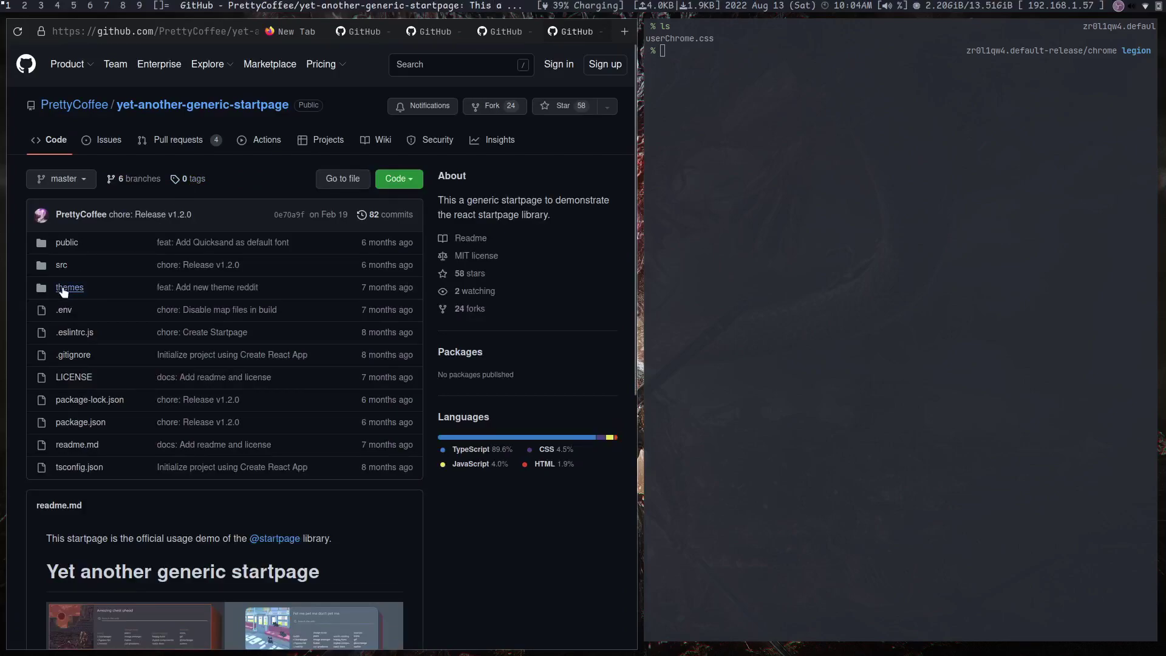
{"action": "left_click", "coordinate": [62, 289]}
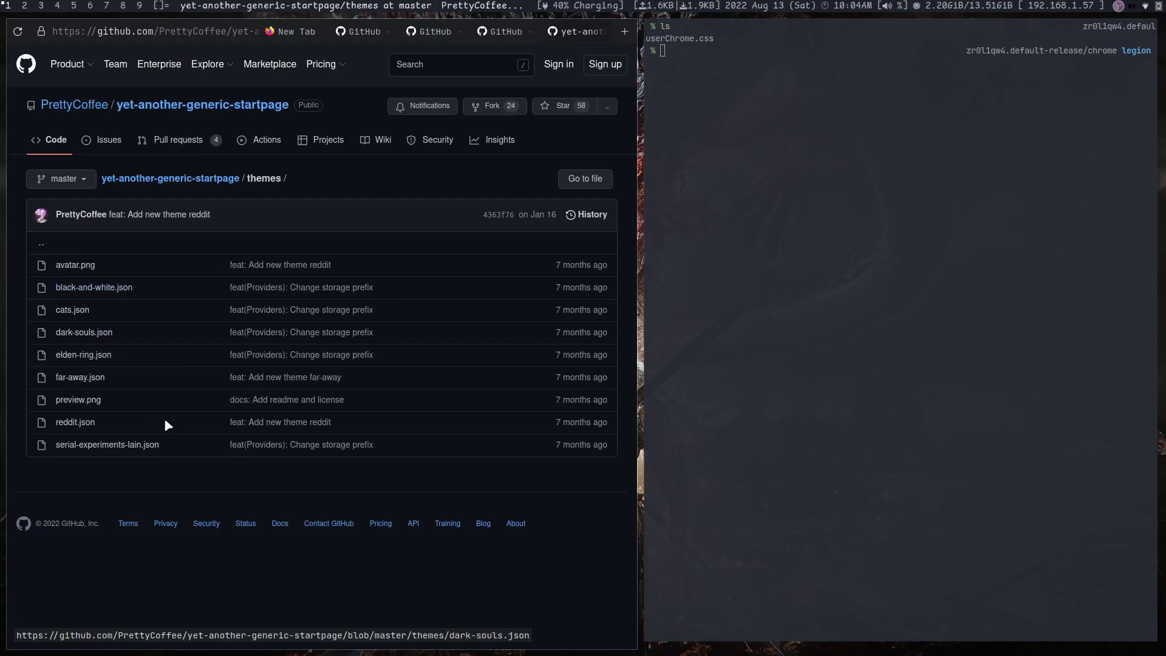
{"action": "key", "text": "alt+Left"}
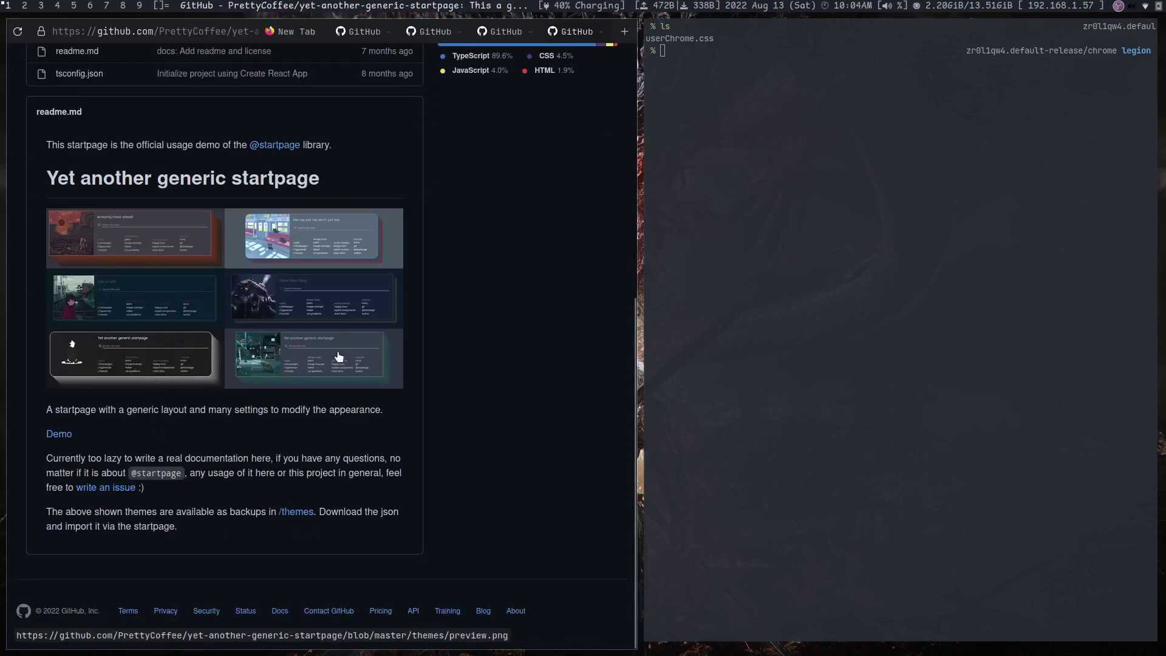
{"action": "scroll", "coordinate": [172, 381], "scroll_direction": "up", "scroll_amount": 6}
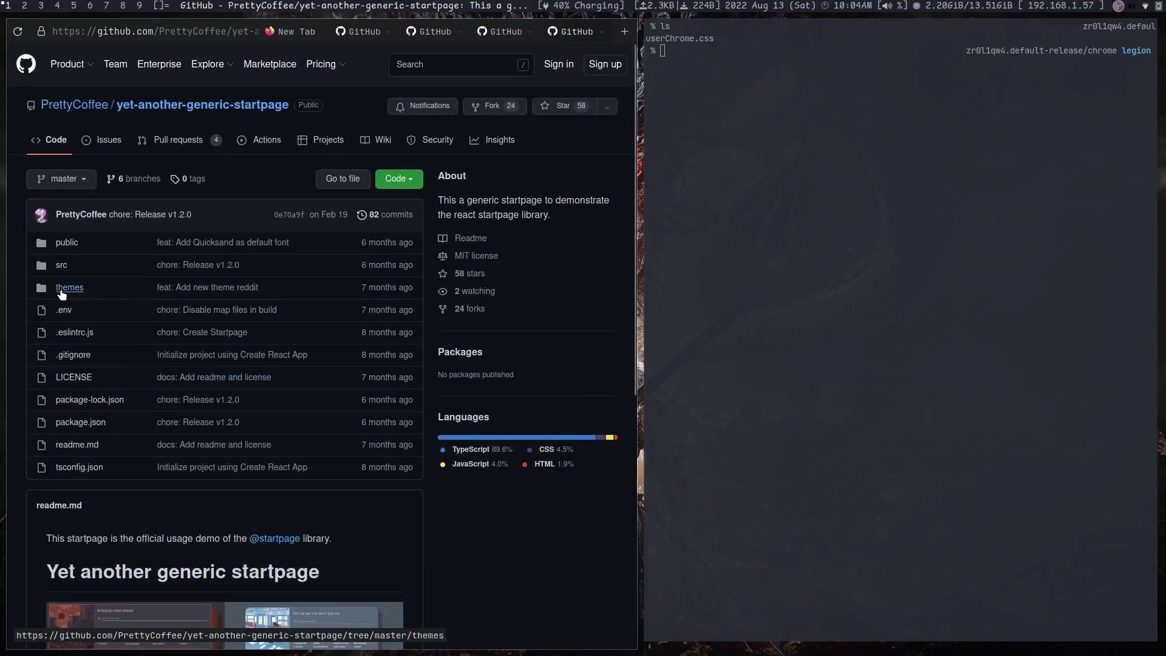
{"action": "scroll", "coordinate": [237, 367], "scroll_direction": "down", "scroll_amount": 5}
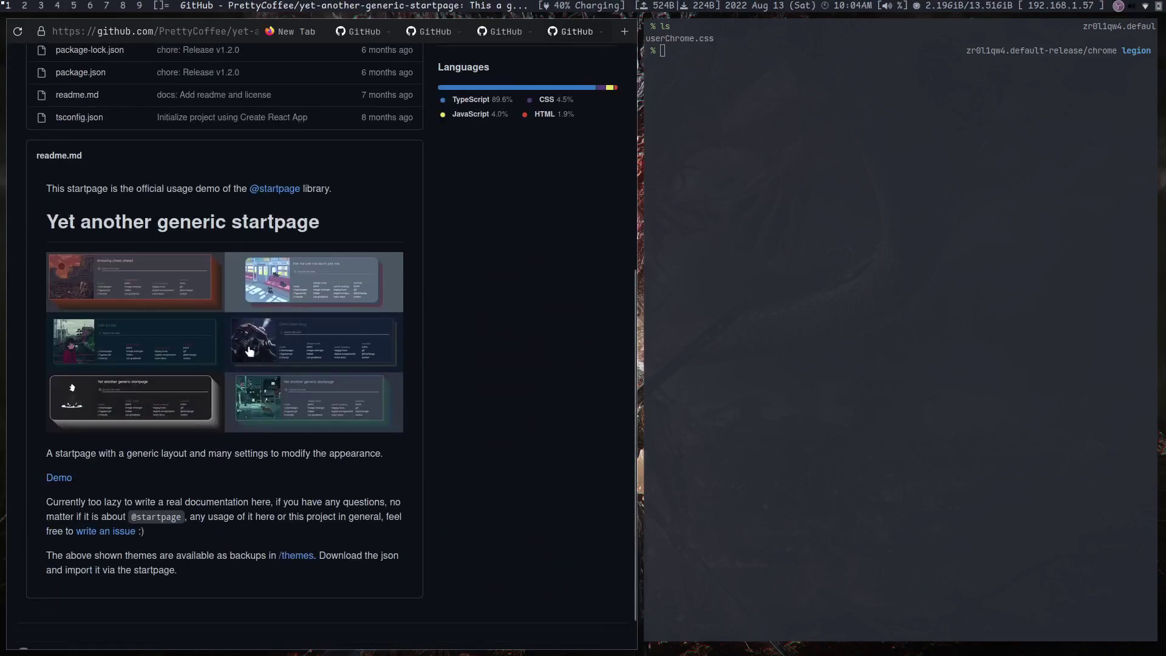
- Open the startpage demo with its settings in a new tab, then the repository's themes folder
{"action": "left_click", "coordinate": [57, 479]}
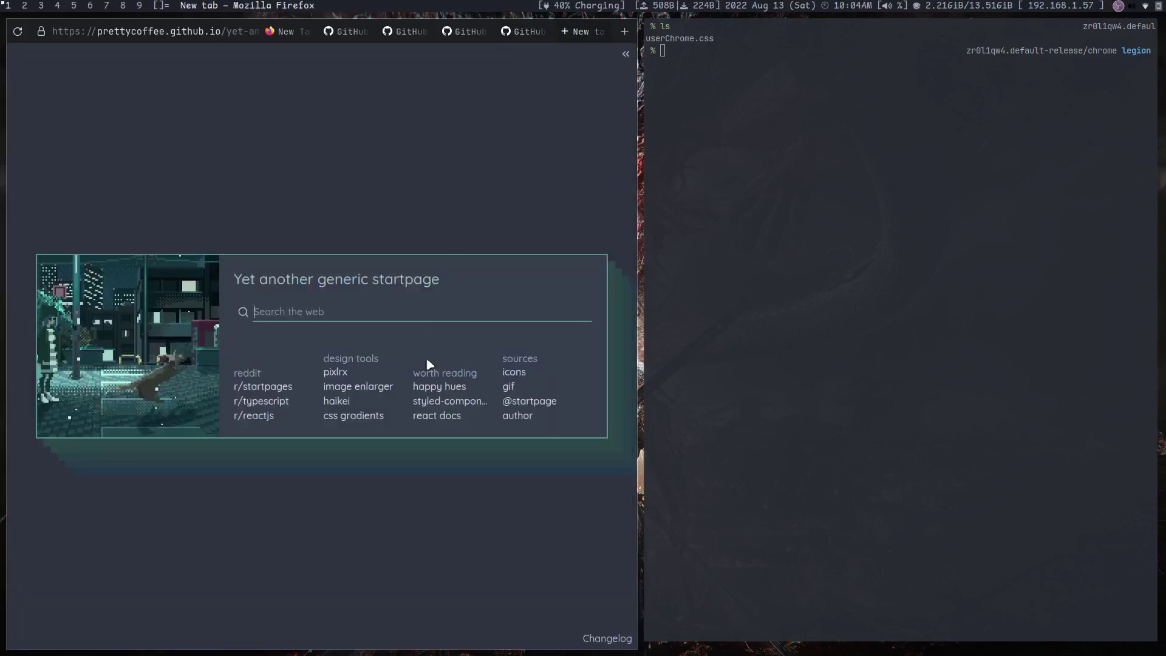
{"action": "left_click", "coordinate": [626, 54]}
{"action": "left_click", "coordinate": [519, 35]}
{"action": "scroll", "coordinate": [63, 310], "scroll_direction": "up", "scroll_amount": 5}
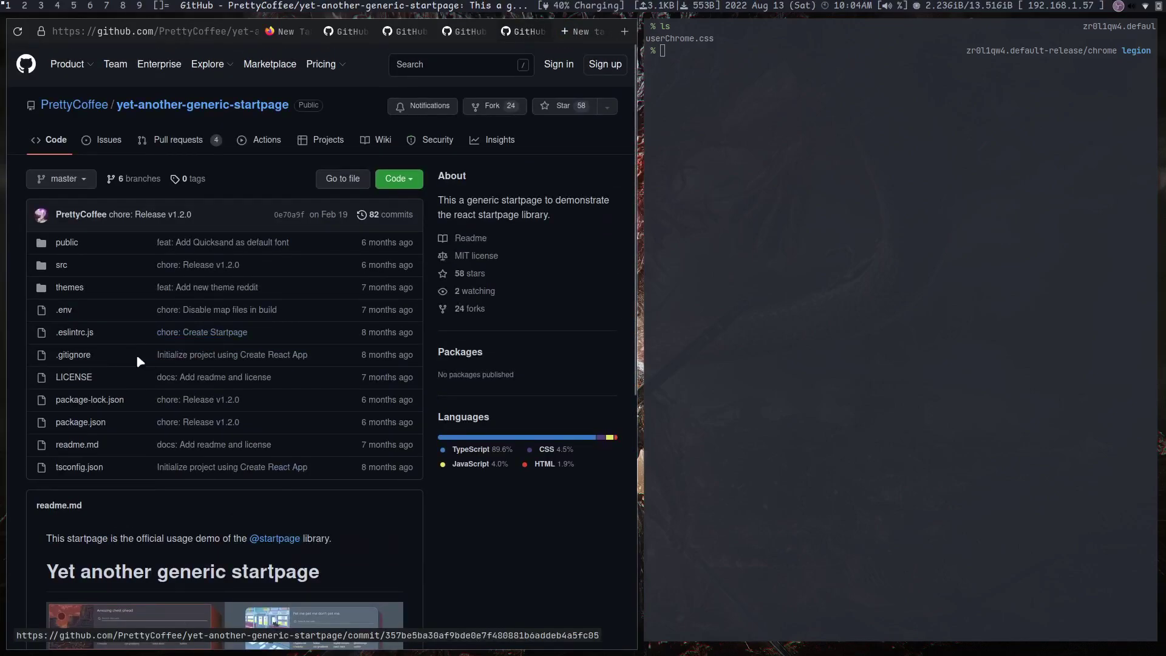
{"action": "left_click", "coordinate": [70, 288]}
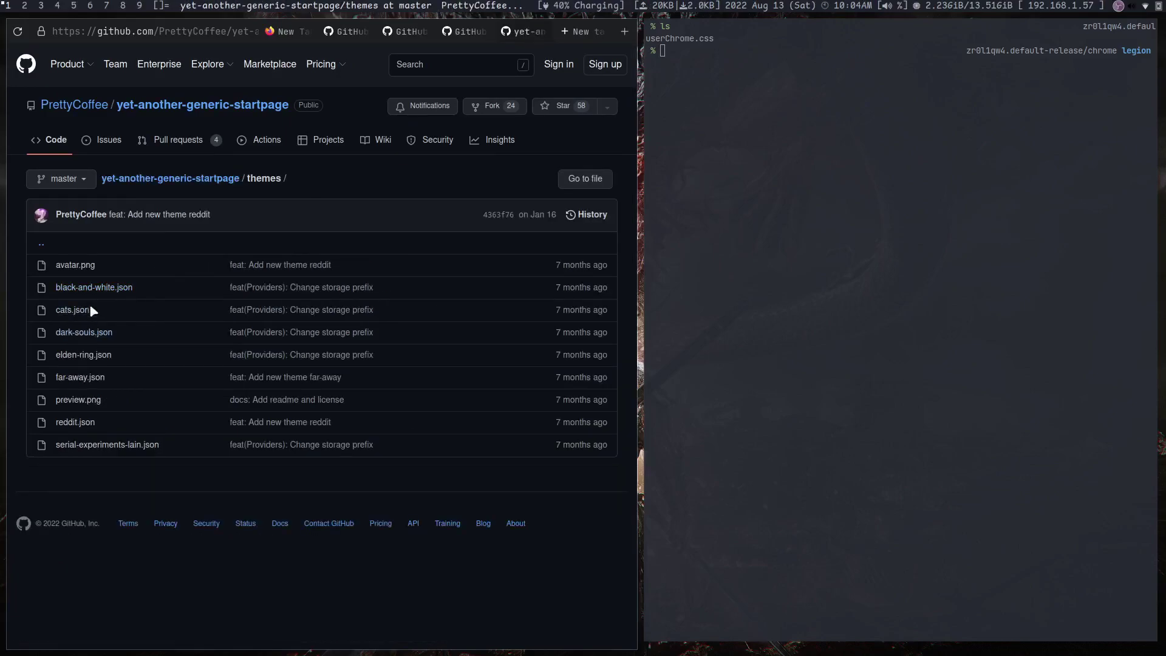
- Open black-and-white.json as raw JSON and copy its web address
{"action": "left_click", "coordinate": [82, 290]}
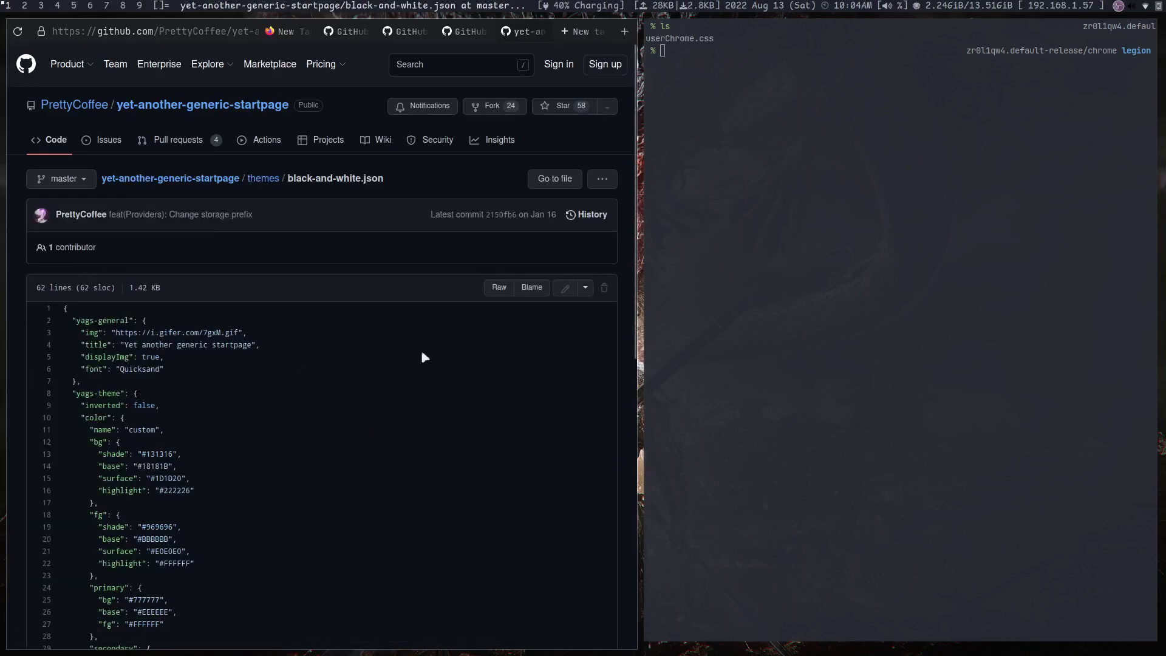
{"action": "left_click", "coordinate": [487, 294]}
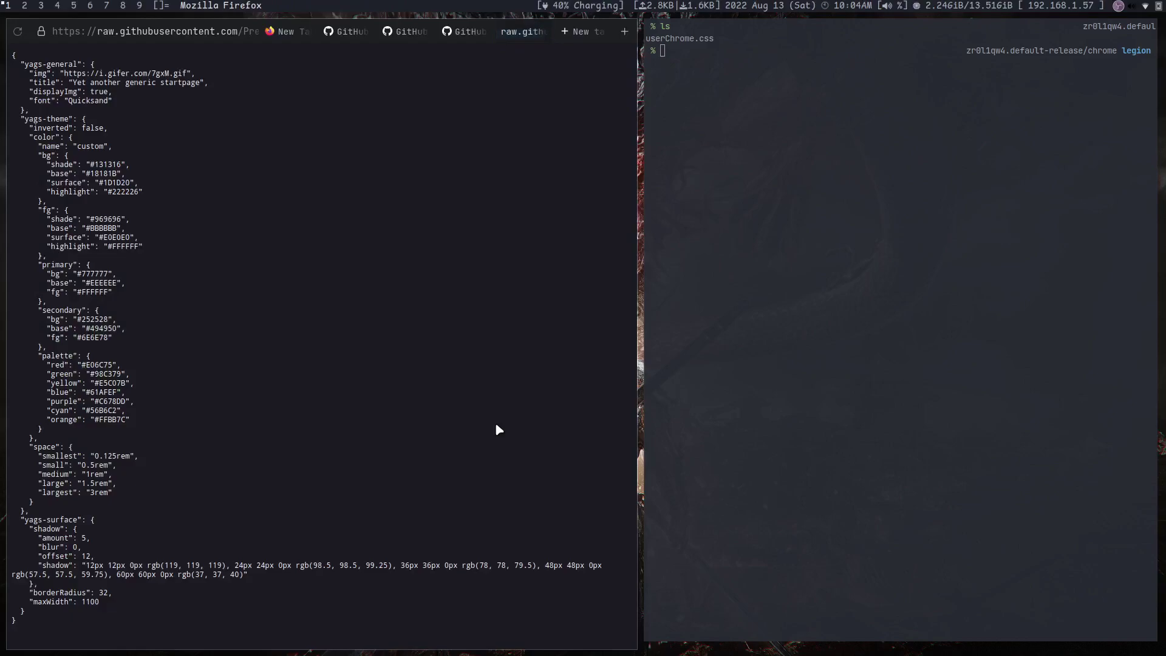
{"action": "key", "text": "ctrl+l"}
{"action": "key", "text": "Escape"}
{"action": "key", "text": "alt+Left"}
- In the terminal, move into ~/Downloads, list its files and clear the screen
{"action": "key", "text": "Return"}
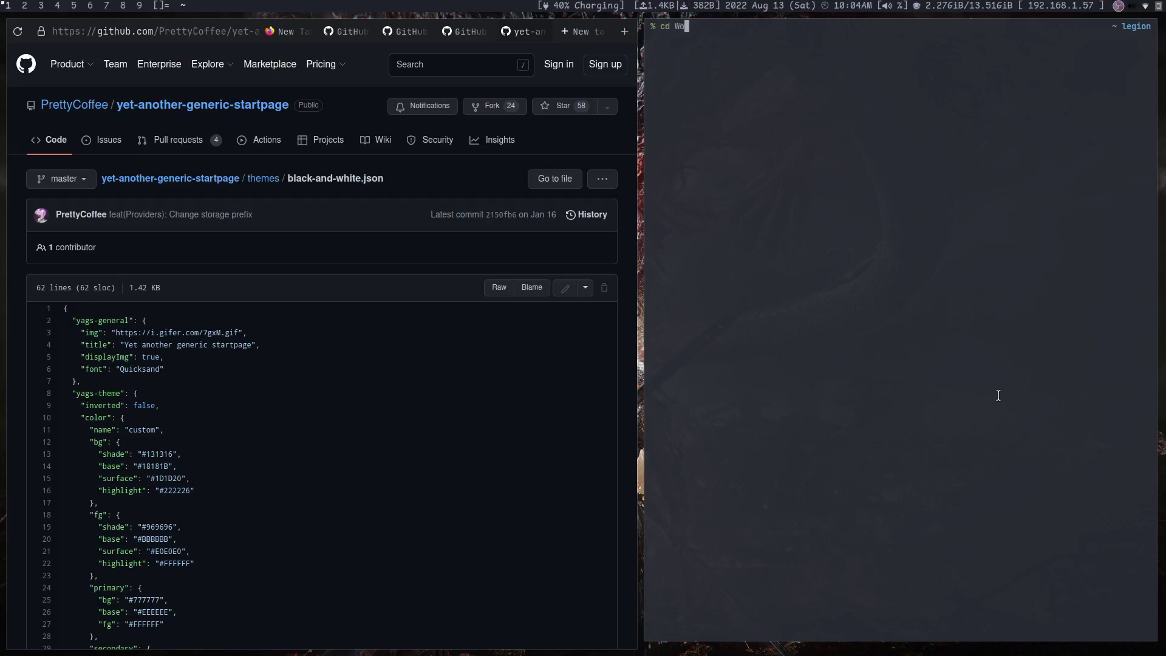
{"action": "type", "text": "cd Wo"}
{"action": "key", "text": "BackSpace"}
{"action": "key", "text": "BackSpace"}
{"action": "type", "text": "Dow"}
{"action": "key", "text": "Tab"}
{"action": "key", "text": "Return"}
{"action": "type", "text": "ls"}
{"action": "key", "text": "ctrl+l"}
{"action": "key", "text": "Return"}
{"action": "type", "text": "clear"}
{"action": "key", "text": "Return"}
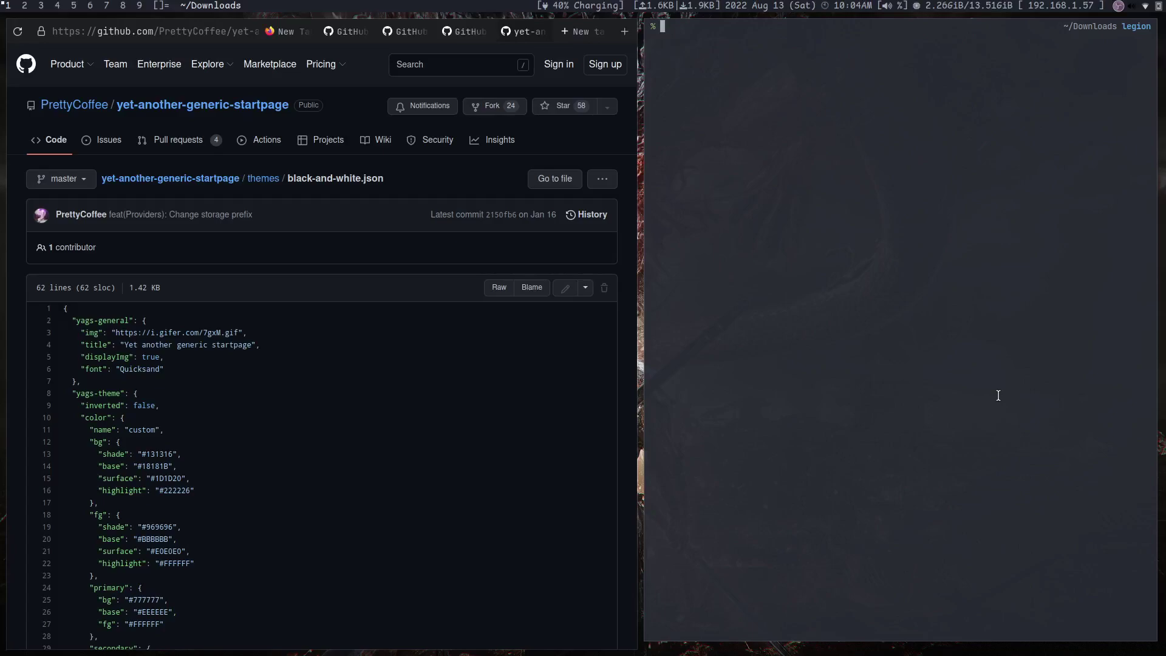
- Download the raw black-and-white.json with wget and clear the terminal
{"action": "type", "text": "git clo"}
{"action": "key", "text": "BackSpace"}
{"action": "key", "text": "BackSpace"}
{"action": "key", "text": "BackSpace"}
{"action": "key", "text": "BackSpace"}
{"action": "key", "text": "BackSpace"}
{"action": "type", "text": "wget"}
{"action": "type", "text": "https://raw.githubusercontent.com/PrettyCoffee/yet-another-generic-startpage/master/themes/black-and-white.json"}
{"action": "key", "text": "Return"}
{"action": "type", "text": "c"}
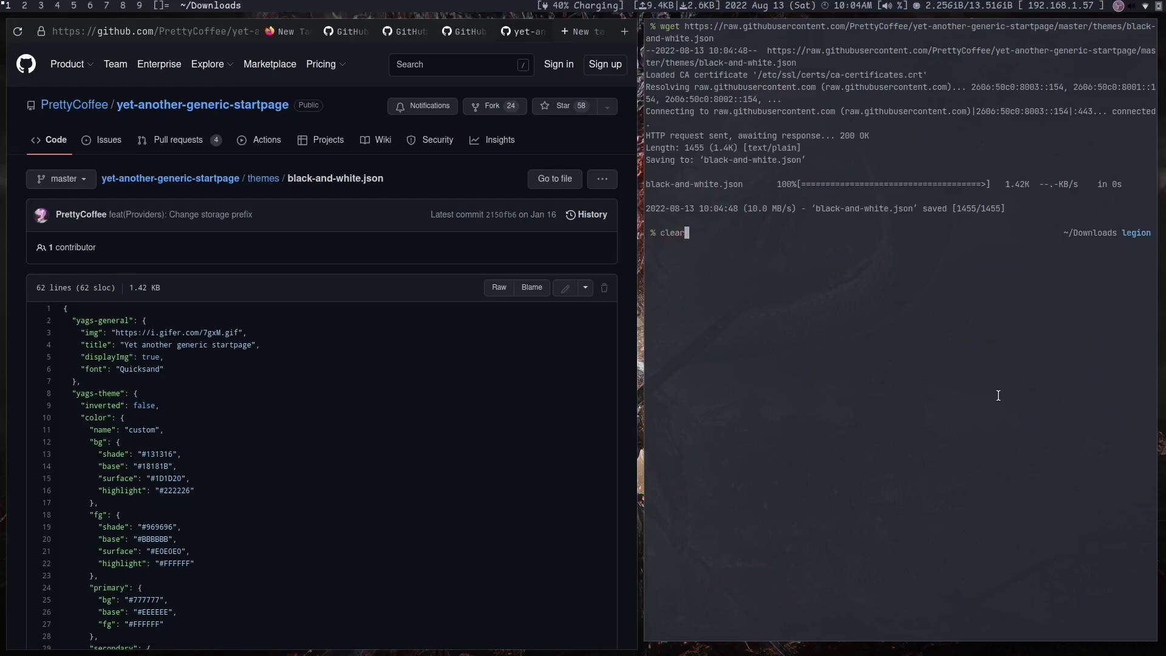
{"action": "type", "text": "lear"}
{"action": "key", "text": "Return"}
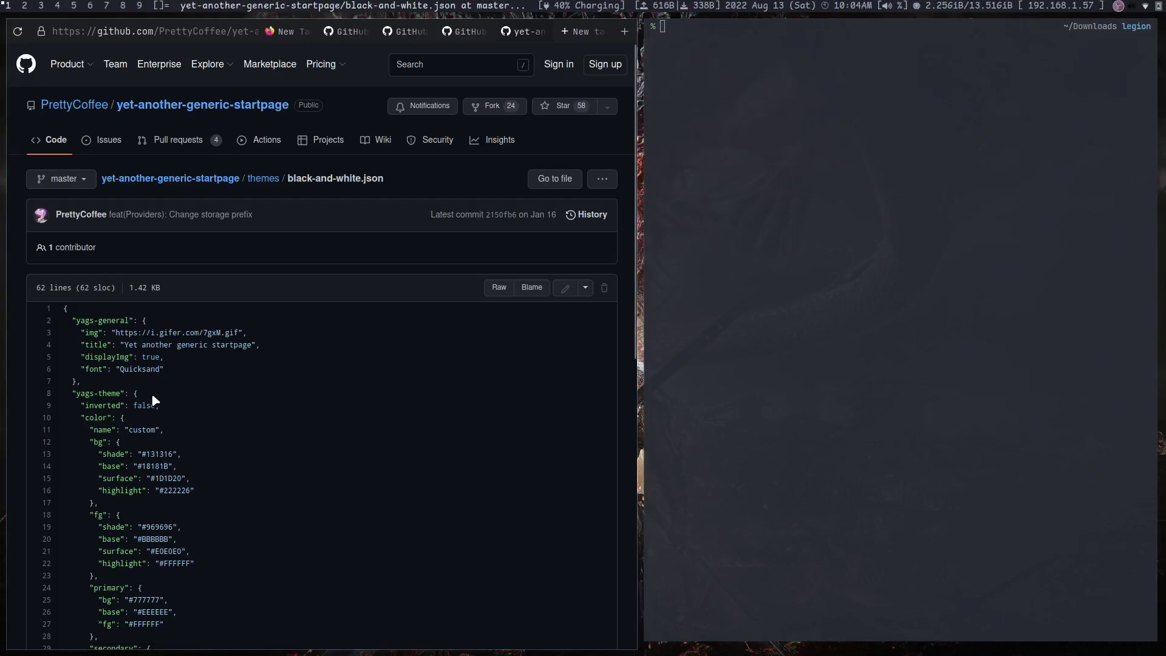
{"action": "scroll", "coordinate": [153, 401], "scroll_direction": "down", "scroll_amount": 8}
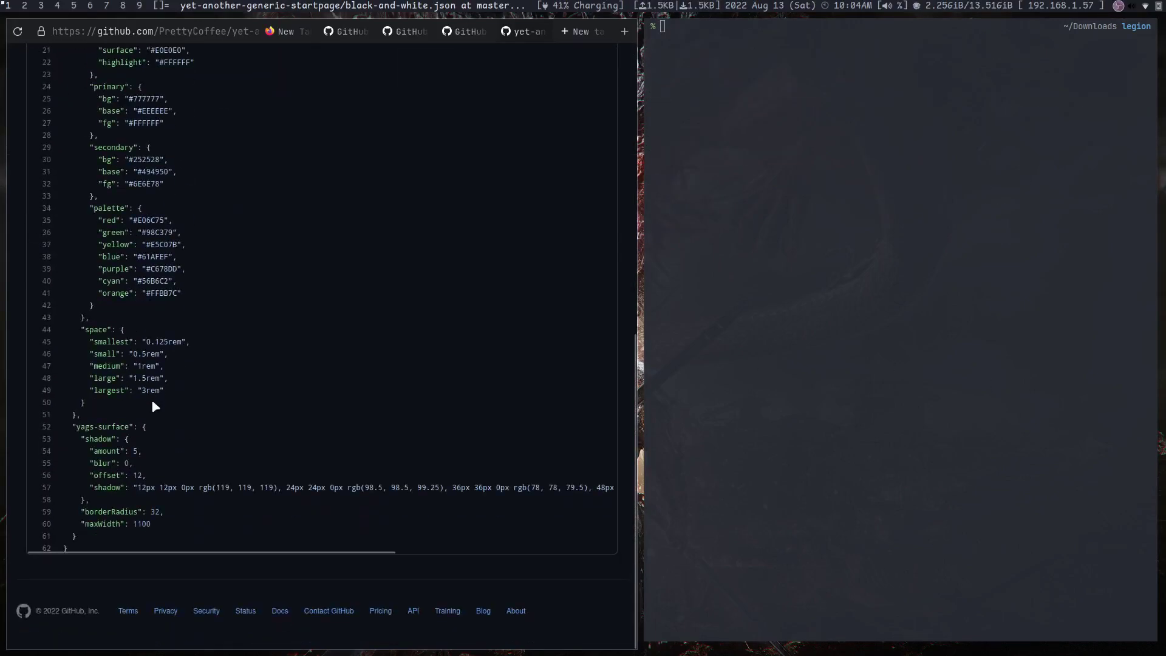
{"action": "scroll", "coordinate": [181, 448], "scroll_direction": "up", "scroll_amount": 8}
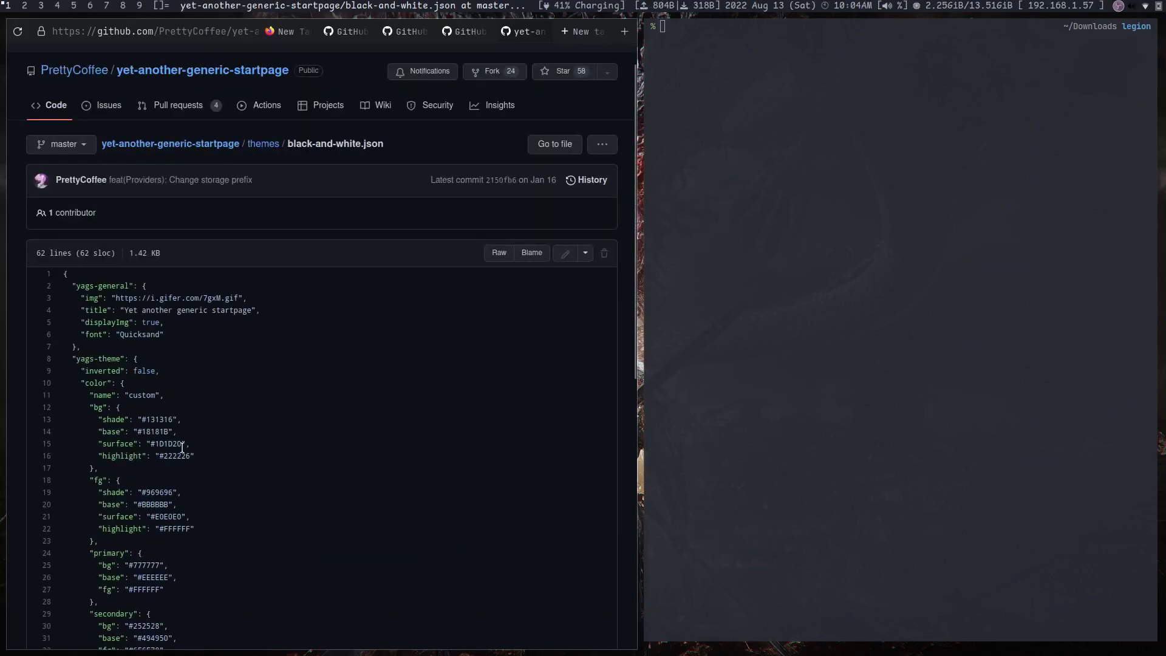
- Import black-and-white.json from Downloads through the startpage's Backup Import setting
{"action": "left_click", "coordinate": [582, 37]}
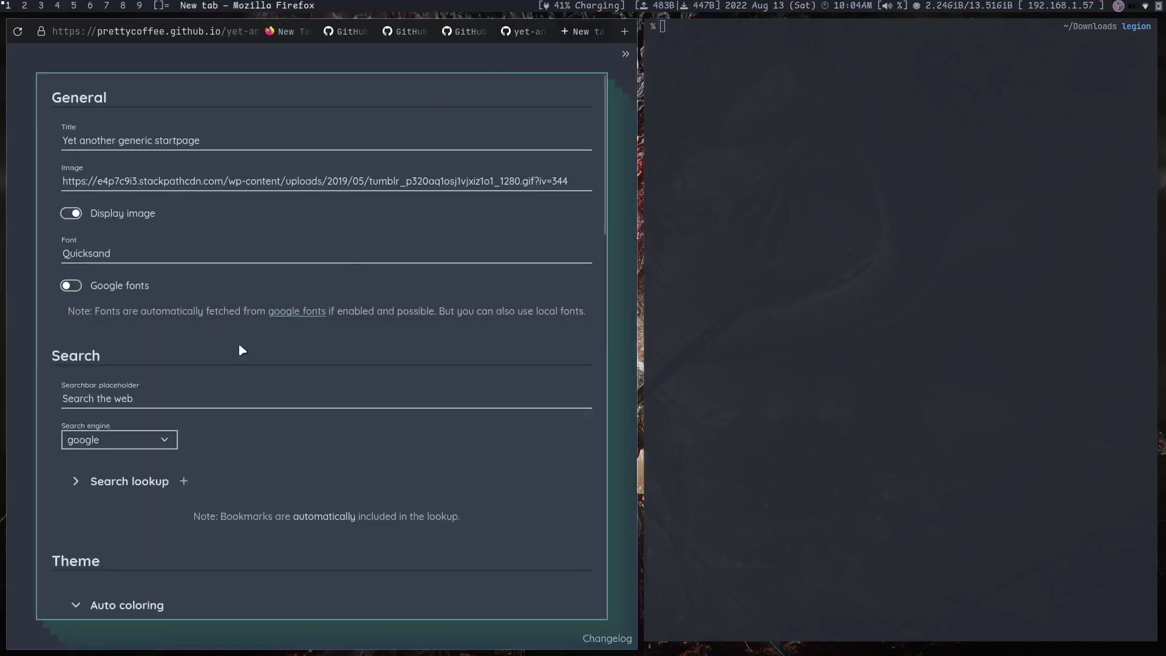
{"action": "scroll", "coordinate": [187, 448], "scroll_direction": "down", "scroll_amount": 5}
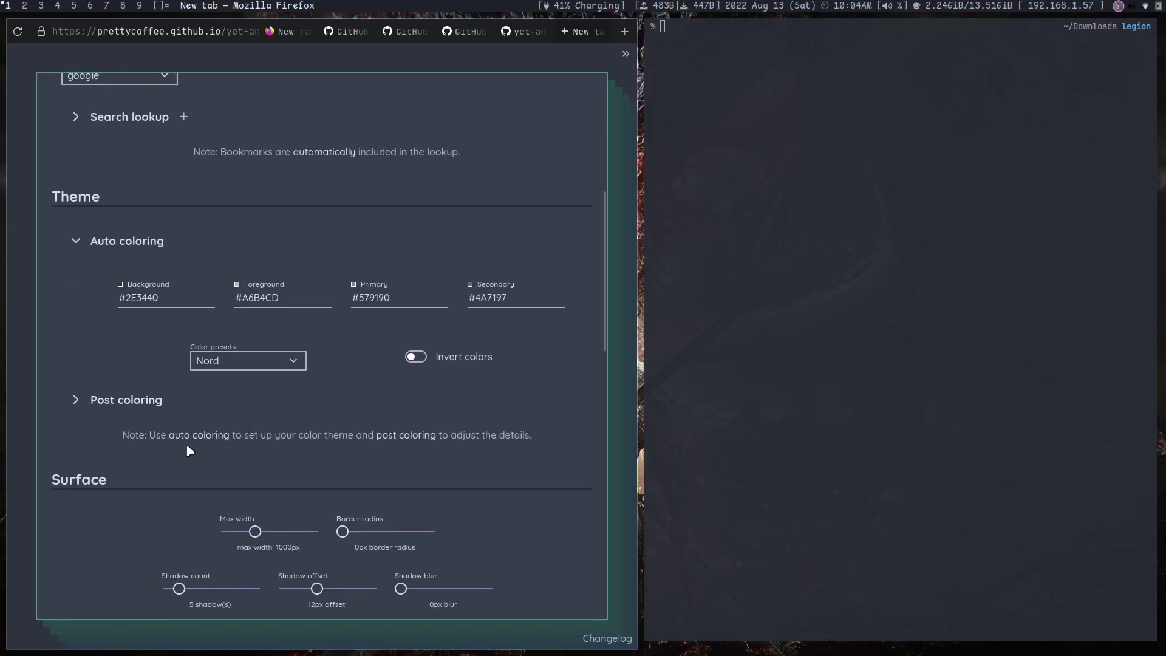
{"action": "scroll", "coordinate": [188, 450], "scroll_direction": "down", "scroll_amount": 6}
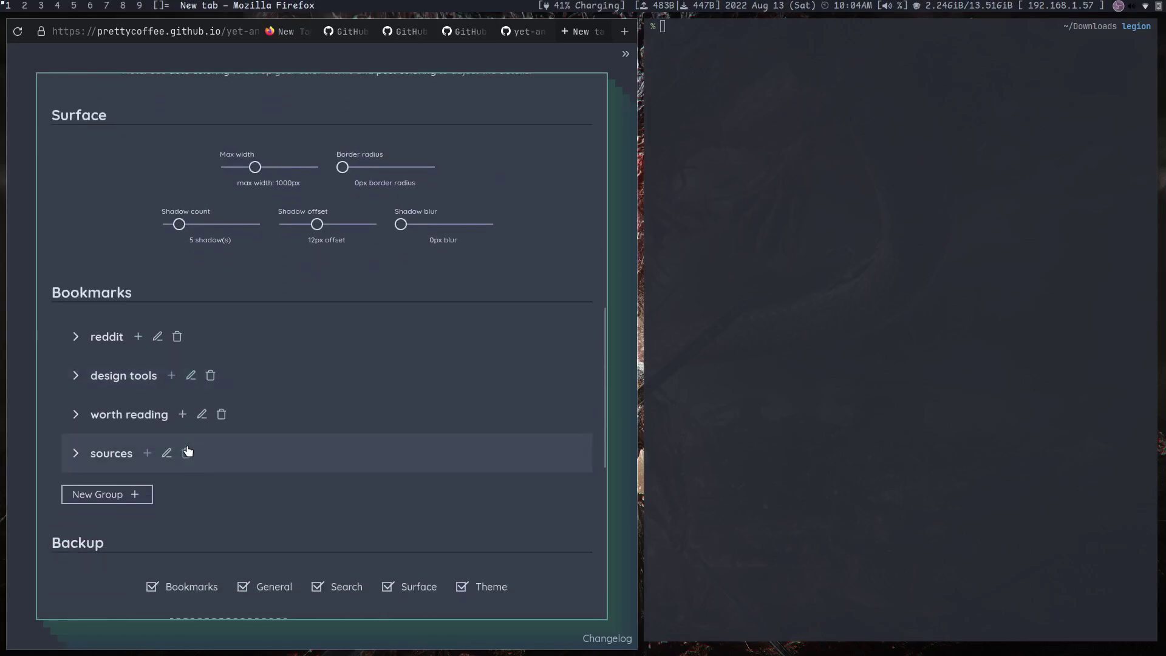
{"action": "scroll", "coordinate": [216, 523], "scroll_direction": "down", "scroll_amount": 1}
{"action": "left_click", "coordinate": [225, 515]}
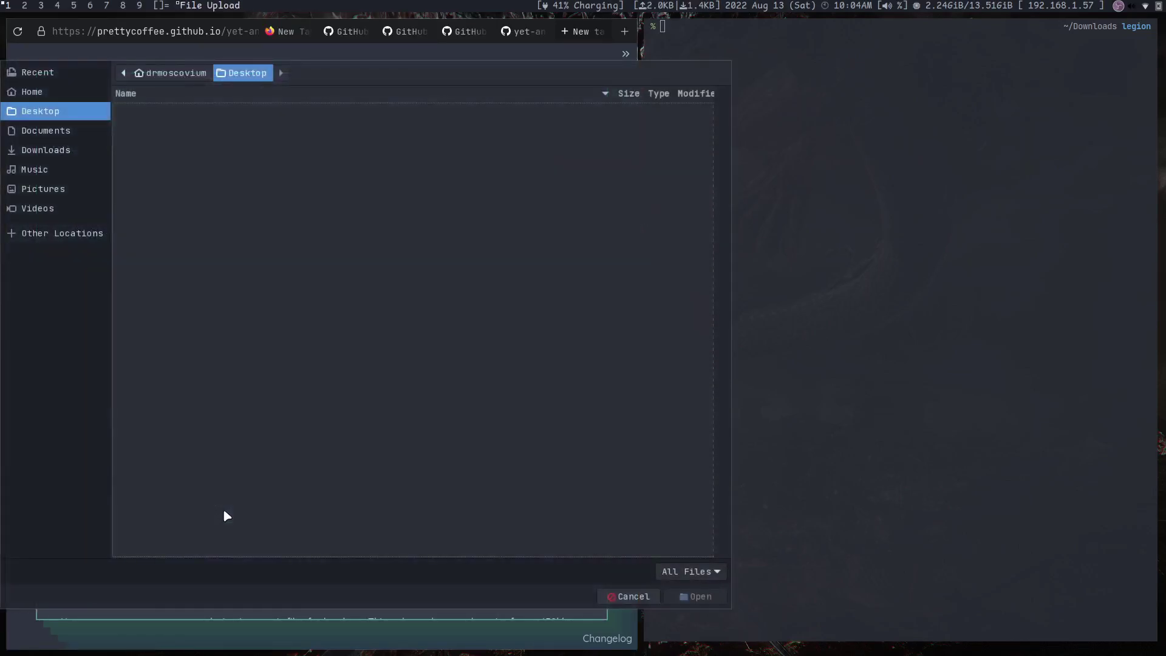
{"action": "left_click", "coordinate": [46, 150]}
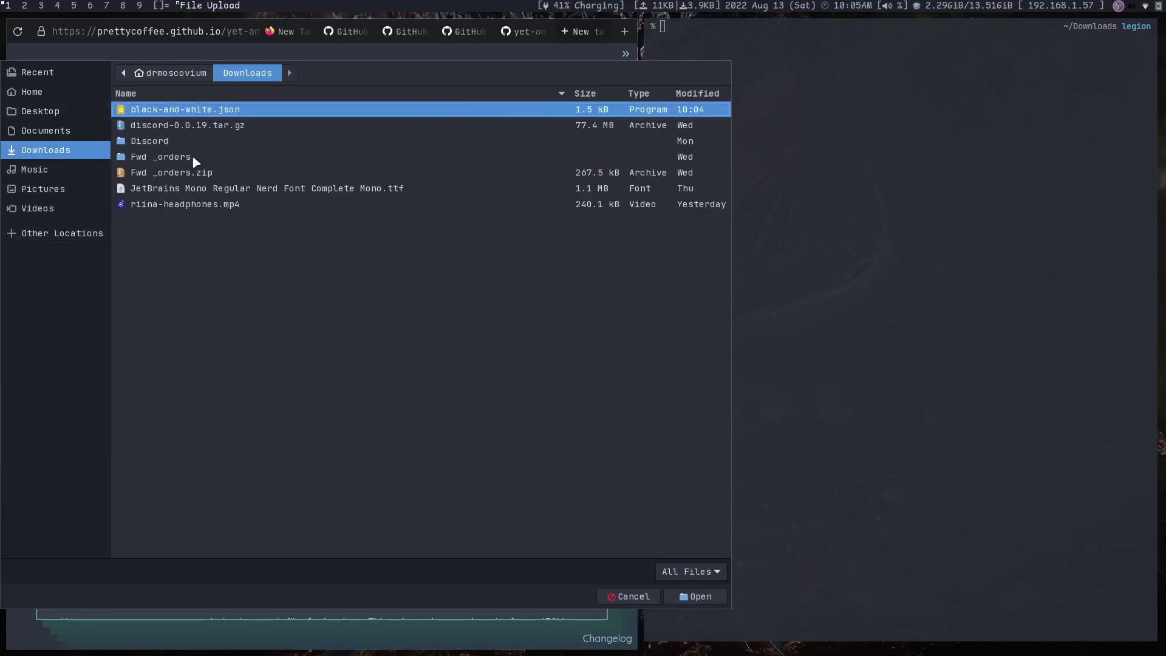
{"action": "left_click", "coordinate": [199, 110]}
{"action": "left_click", "coordinate": [693, 598]}
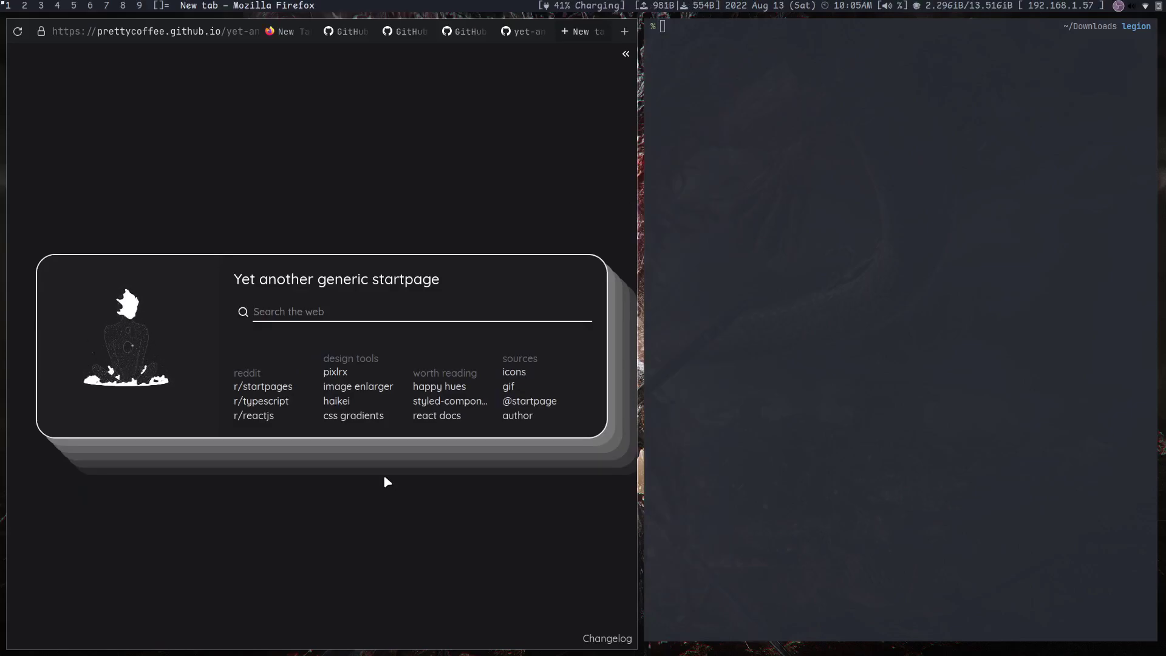
- Launch LibreWolf on workspace 2, then widen the Firefox window beside the terminal
{"action": "left_click", "coordinate": [255, 302]}
{"action": "key", "text": "super+2"}
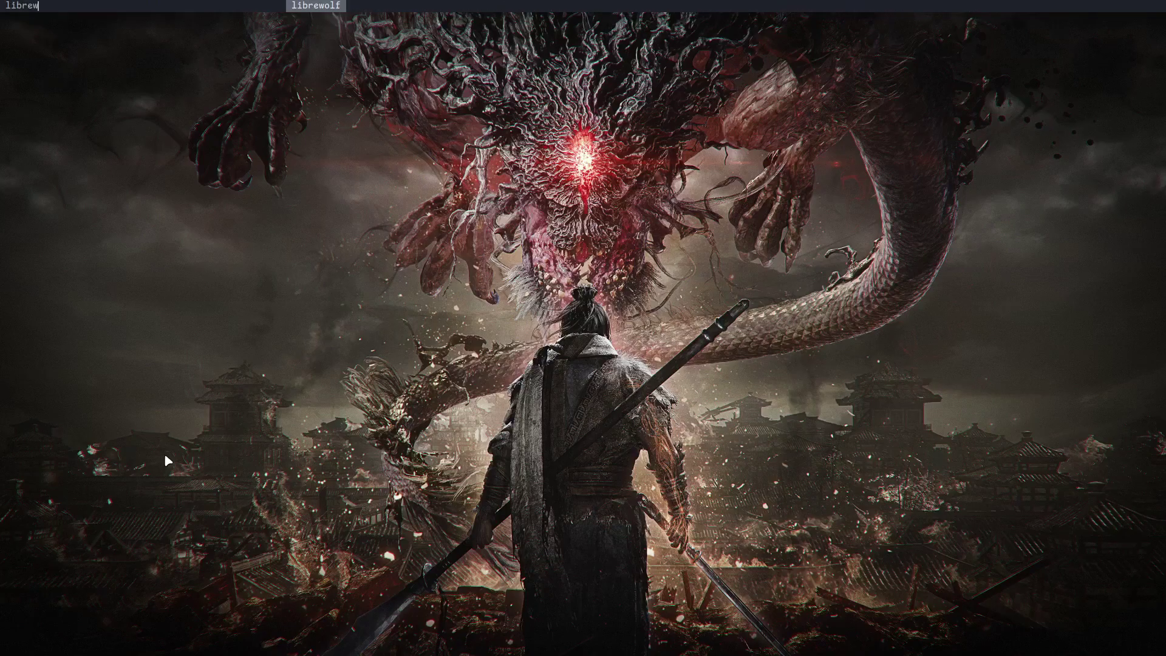
{"action": "key", "text": "super+w"}
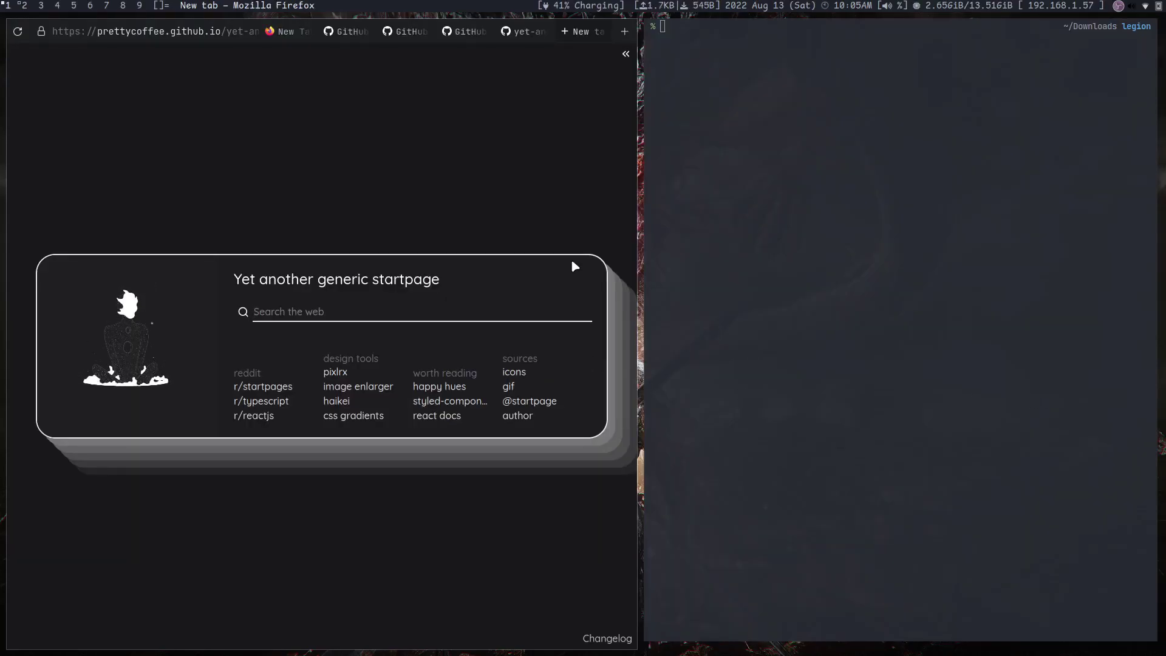
{"action": "key", "text": "super+l"}
{"action": "key", "text": "super+l"}
{"action": "key", "text": "super+l"}
{"action": "key", "text": "super+l"}
{"action": "key", "text": "super+l"}
{"action": "key", "text": "super+l"}
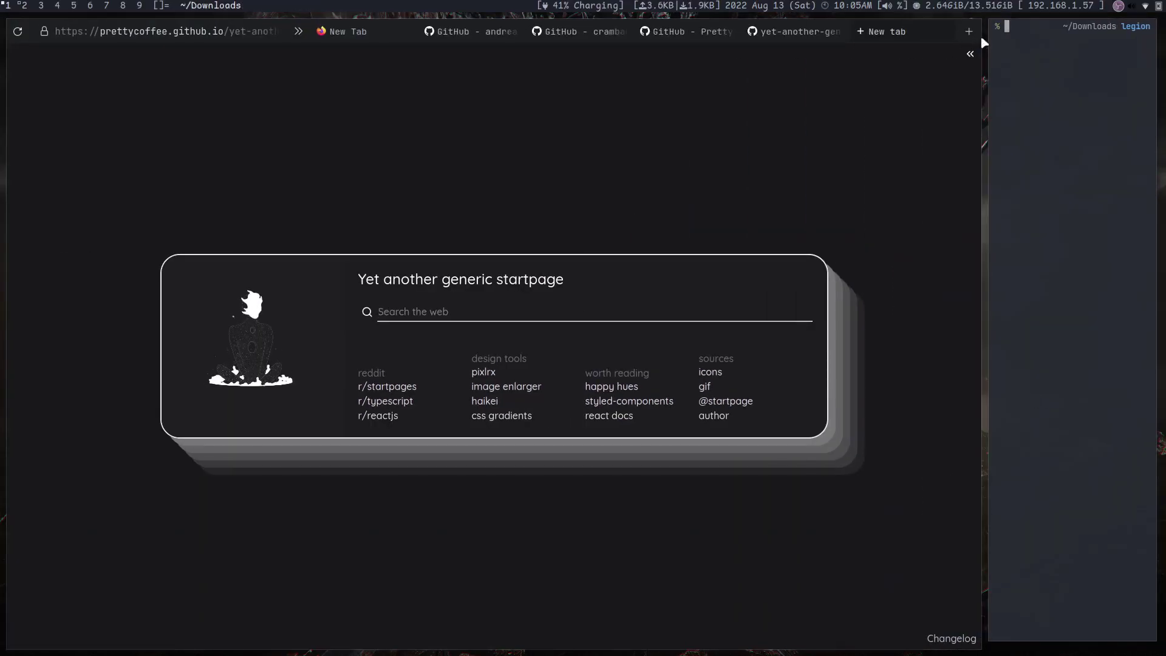
- Tweak the card: one shadow, 3px offset, 4px blur, 14px corners, 1200px max width
{"action": "left_click", "coordinate": [969, 54]}
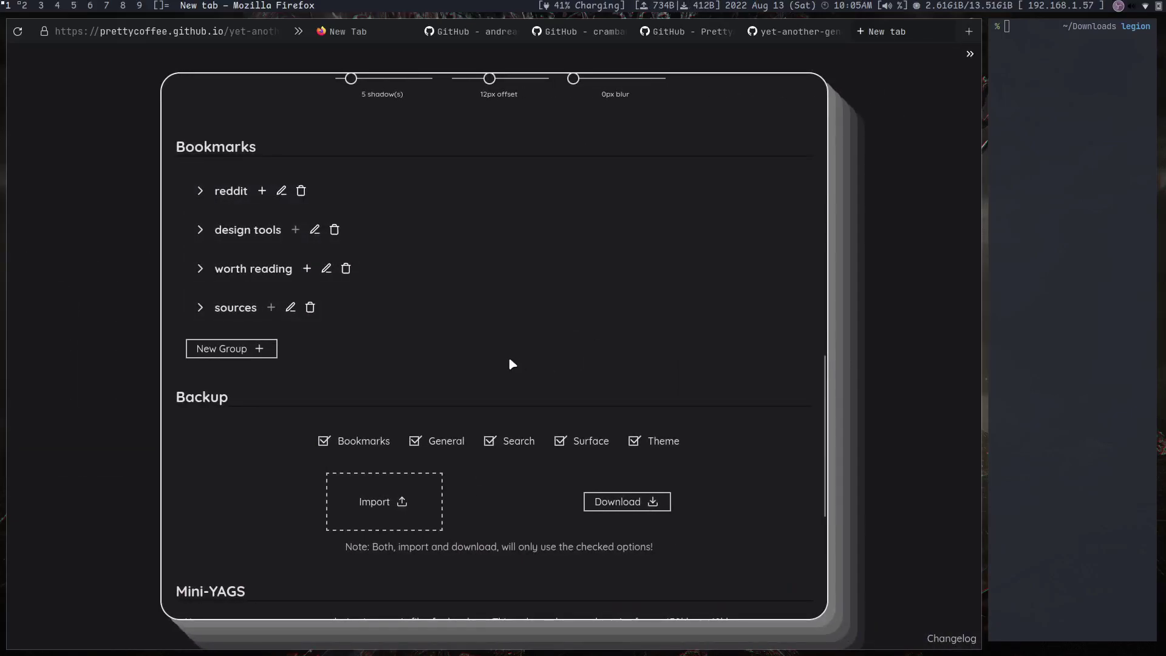
{"action": "scroll", "coordinate": [474, 413], "scroll_direction": "down", "scroll_amount": 5}
{"action": "scroll", "coordinate": [404, 442], "scroll_direction": "up", "scroll_amount": 3}
{"action": "scroll", "coordinate": [409, 426], "scroll_direction": "up", "scroll_amount": 6}
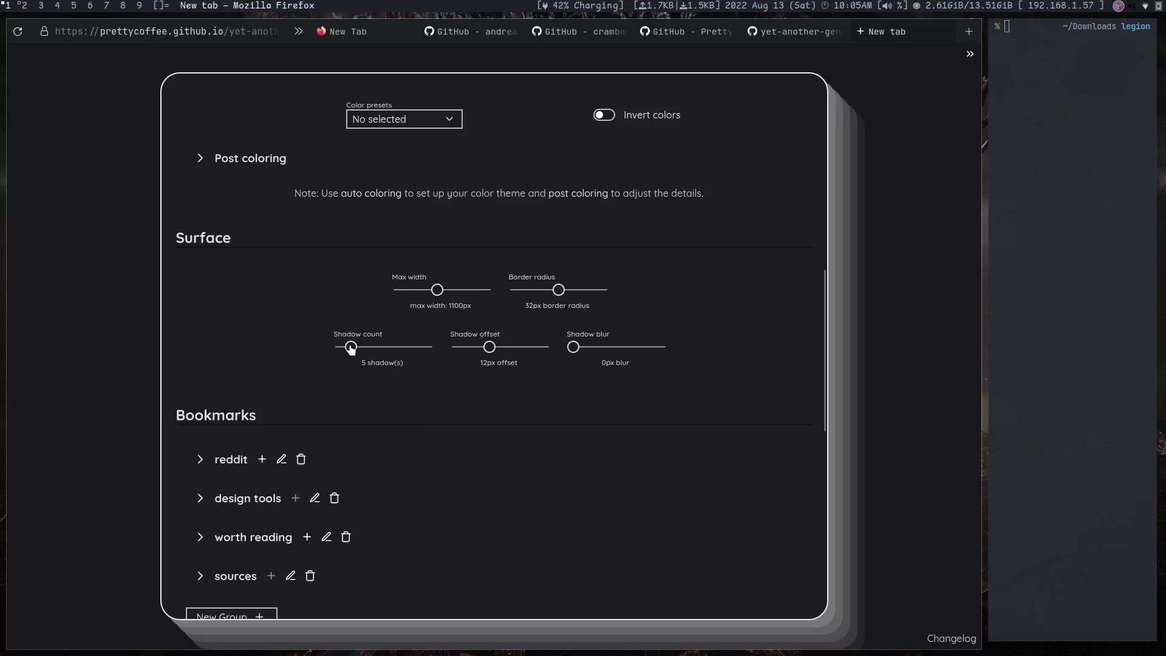
{"action": "left_click_drag", "start_coordinate": [351, 348], "coordinate": [341, 348]}
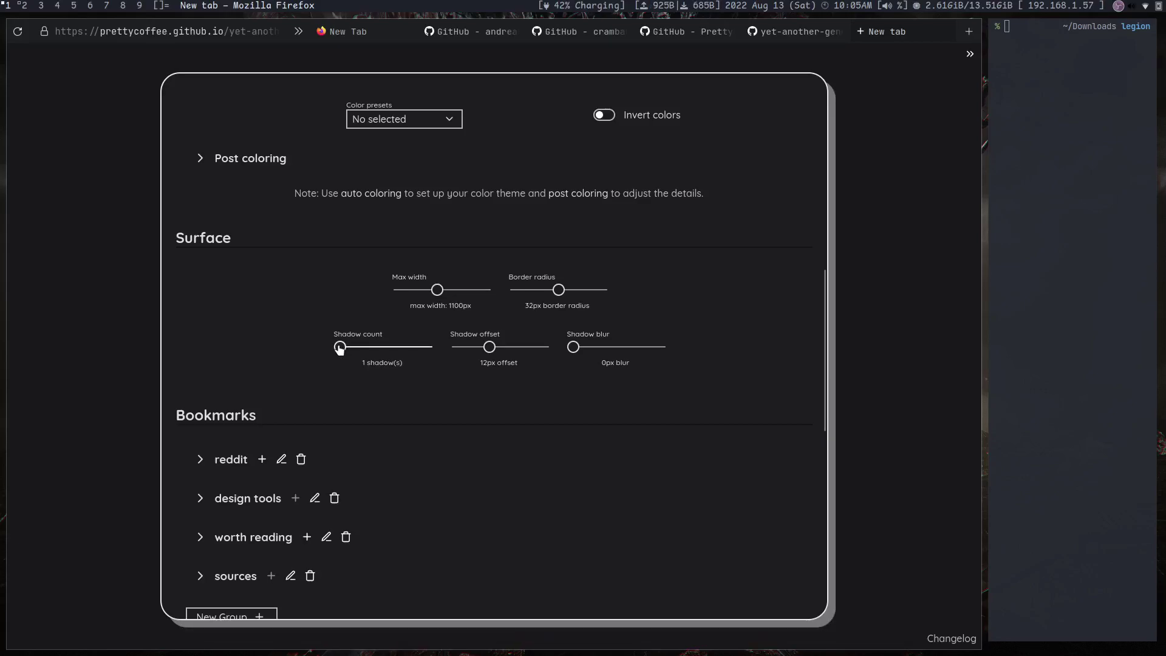
{"action": "left_click_drag", "start_coordinate": [484, 350], "coordinate": [464, 355]}
{"action": "left_click_drag", "start_coordinate": [573, 347], "coordinate": [584, 347]}
{"action": "left_click_drag", "start_coordinate": [559, 295], "coordinate": [535, 295]}
{"action": "mouse_move", "coordinate": [437, 293]}
{"action": "left_mouse_down"}
{"action": "mouse_move", "coordinate": [455, 297]}
{"action": "mouse_move", "coordinate": [438, 296]}
{"action": "left_mouse_up"}
- Select the Quicksand font name in the startpage settings
{"action": "scroll", "coordinate": [446, 490], "scroll_direction": "up", "scroll_amount": 3}
{"action": "scroll", "coordinate": [275, 383], "scroll_direction": "up", "scroll_amount": 5}
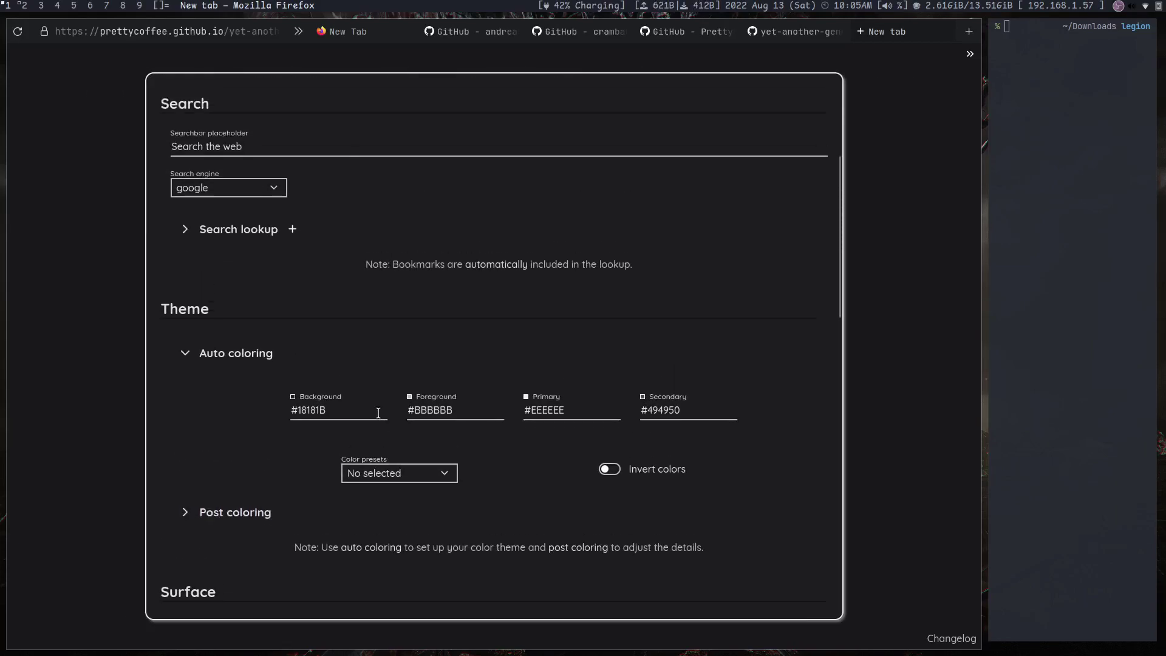
{"action": "scroll", "coordinate": [327, 428], "scroll_direction": "up", "scroll_amount": 3}
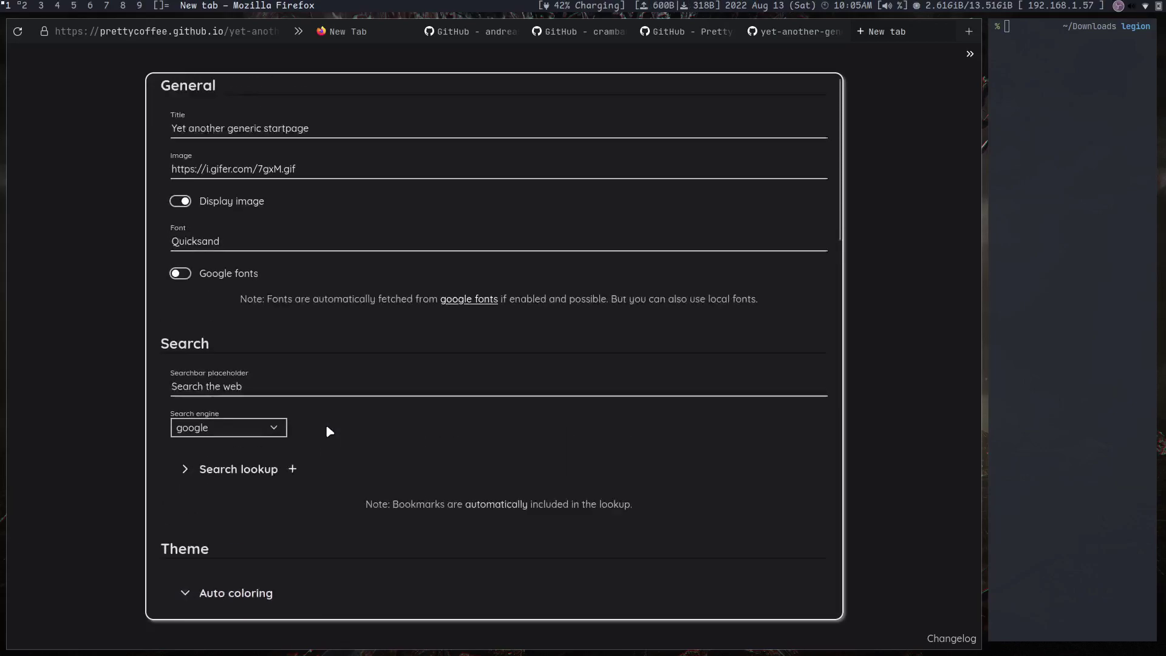
{"action": "double_click", "coordinate": [206, 254]}
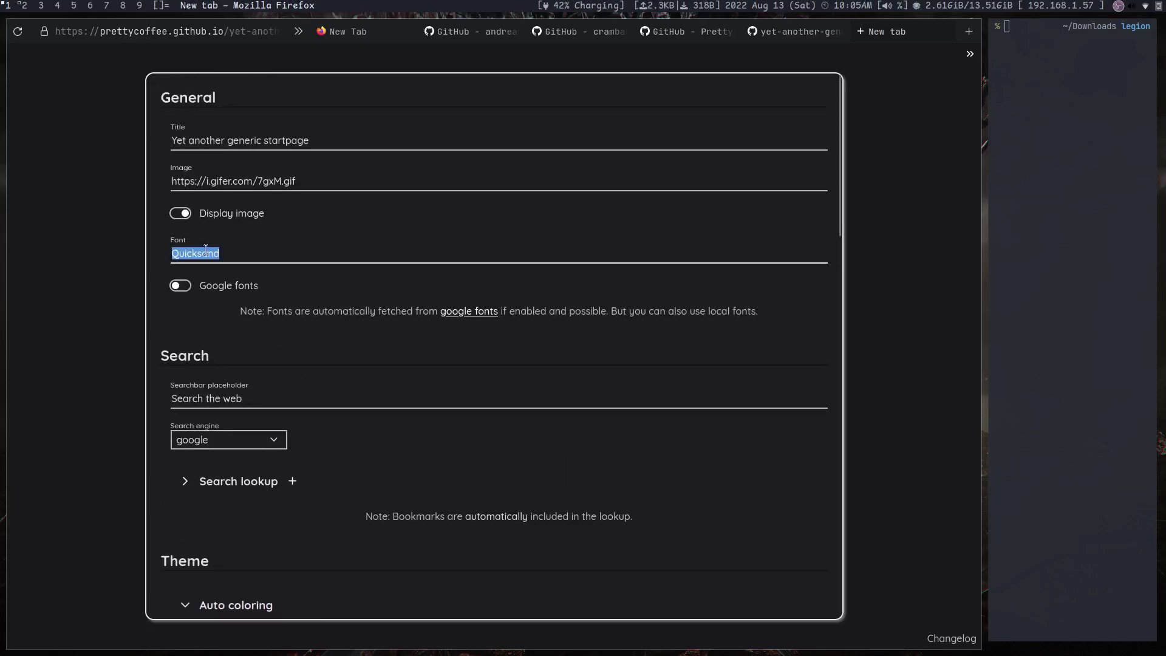
{"action": "left_click", "coordinate": [237, 251]}
- Check the search engine list and Search lookup section, then reach the Mini-YAGS section
{"action": "scroll", "coordinate": [253, 307], "scroll_direction": "down", "scroll_amount": 4}
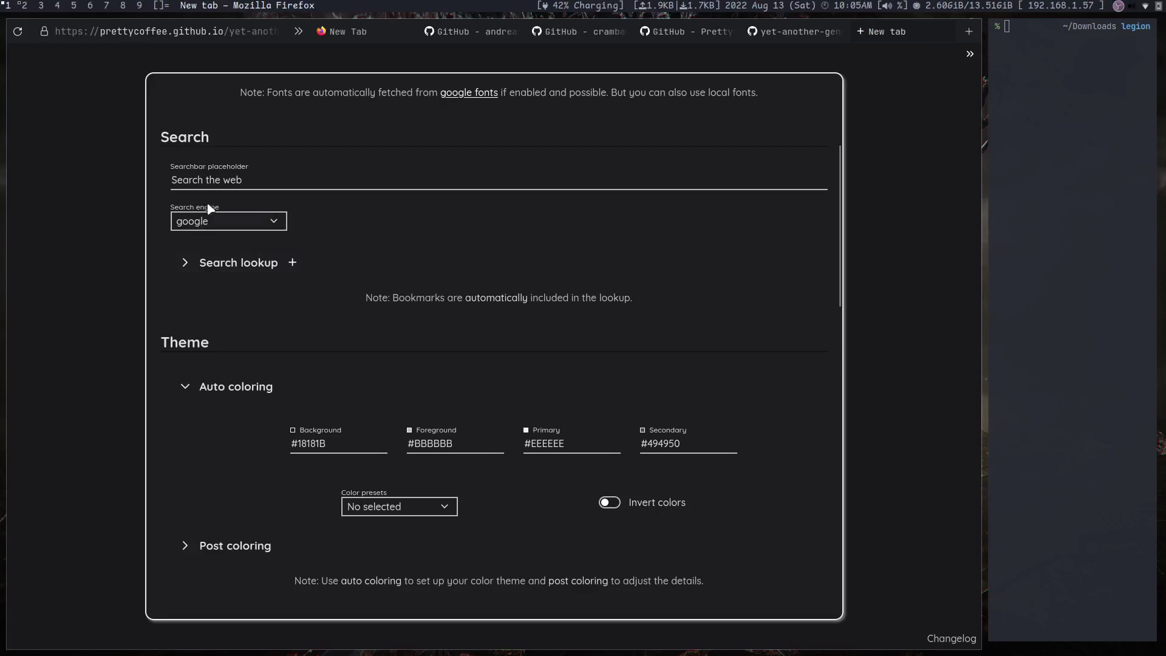
{"action": "left_click", "coordinate": [198, 223]}
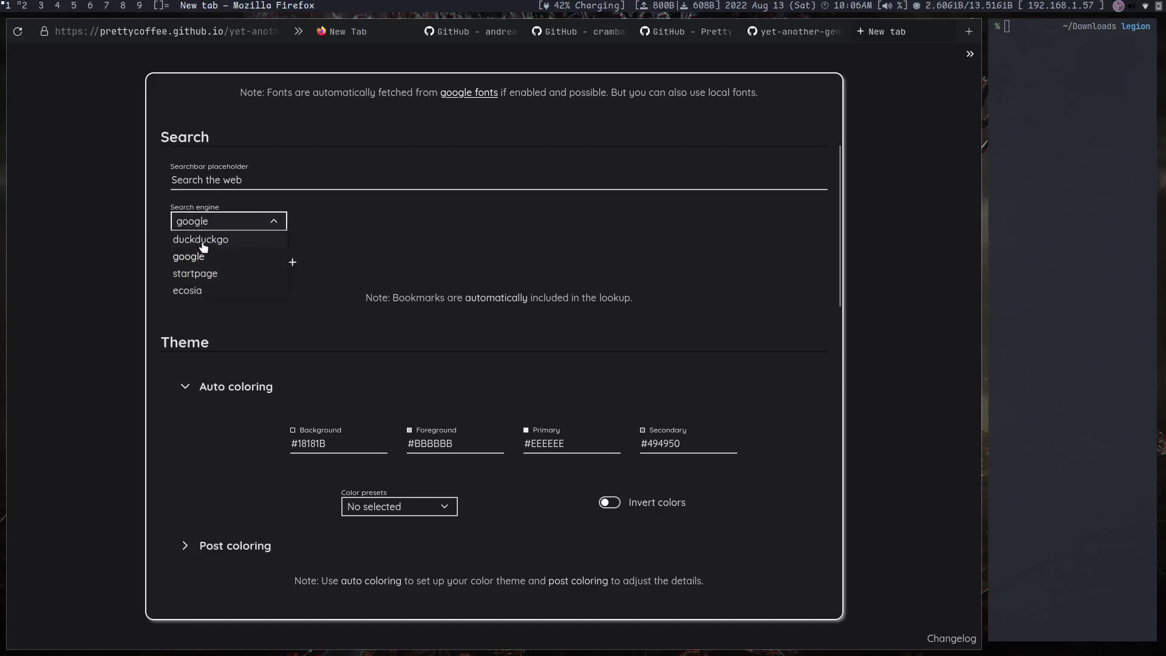
{"action": "left_click", "coordinate": [401, 265]}
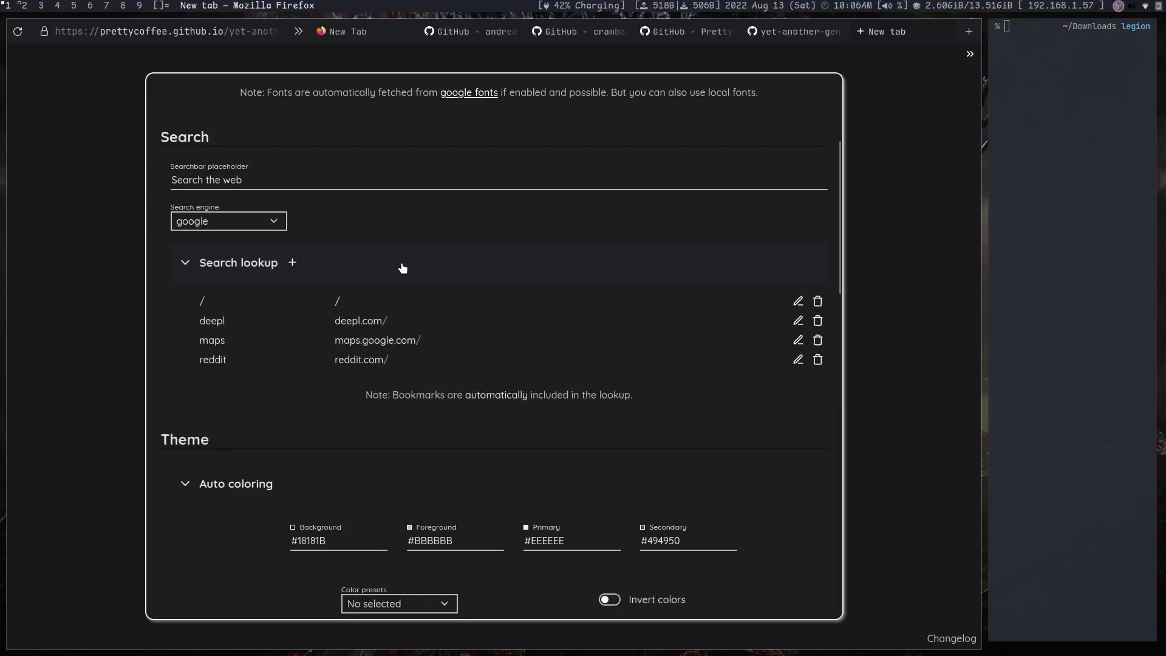
{"action": "left_click", "coordinate": [402, 268]}
{"action": "scroll", "coordinate": [265, 467], "scroll_direction": "down", "scroll_amount": 10}
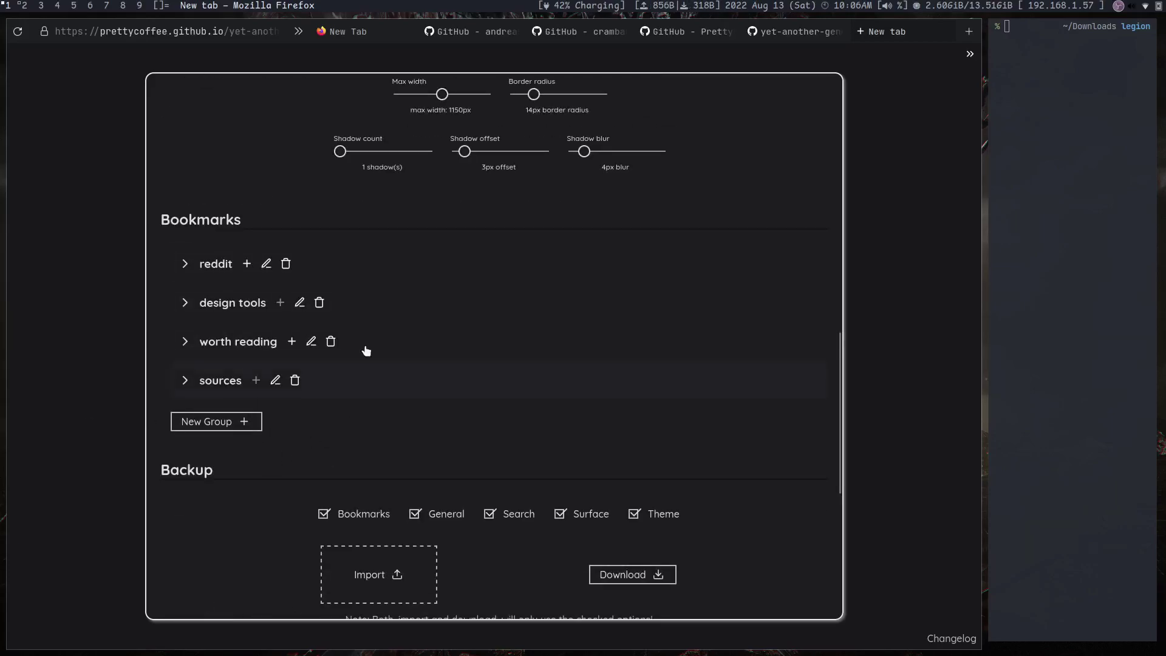
{"action": "scroll", "coordinate": [363, 387], "scroll_direction": "down", "scroll_amount": 3}
{"action": "scroll", "coordinate": [362, 387], "scroll_direction": "down", "scroll_amount": 5}
{"action": "scroll", "coordinate": [355, 383], "scroll_direction": "up", "scroll_amount": 2}
{"action": "scroll", "coordinate": [351, 381], "scroll_direction": "down", "scroll_amount": 2}
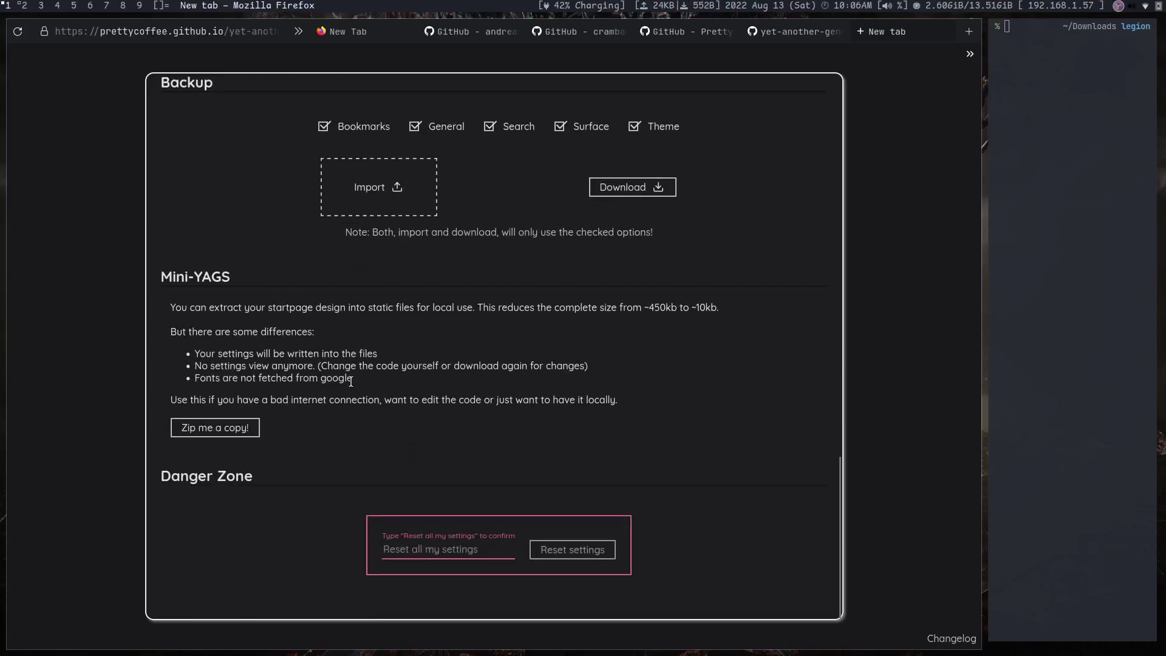
- Download mini-yags.zip and confirm it appears in the Downloads listing
{"action": "left_click", "coordinate": [204, 432]}
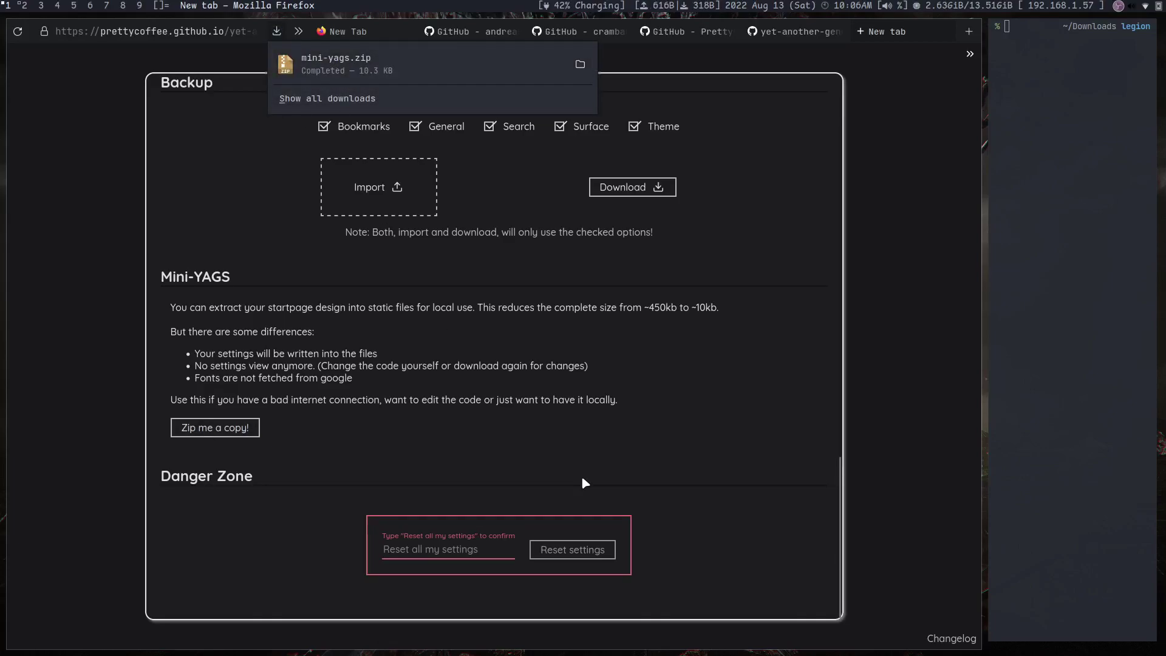
{"action": "key", "text": "super+h"}
{"action": "key", "text": "super+h"}
{"action": "key", "text": "super+h"}
{"action": "key", "text": "super+h"}
{"action": "key", "text": "super+h"}
{"action": "key", "text": "super+h"}
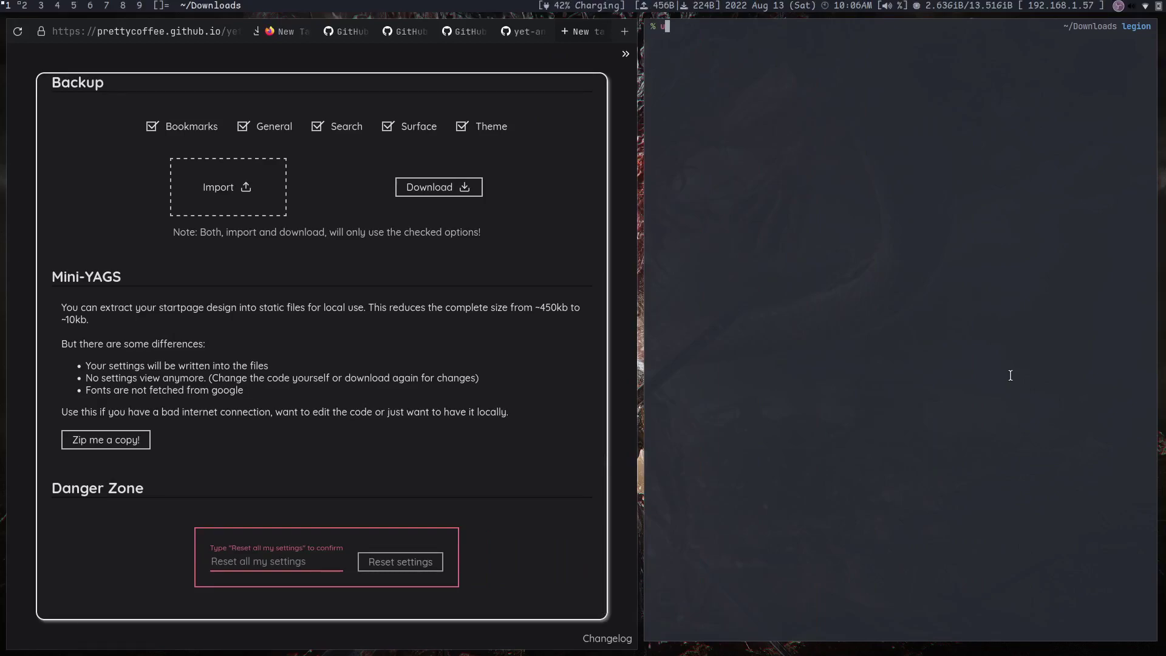
{"action": "key", "text": "BackSpace"}
{"action": "type", "text": "ls"}
{"action": "key", "text": "Return"}
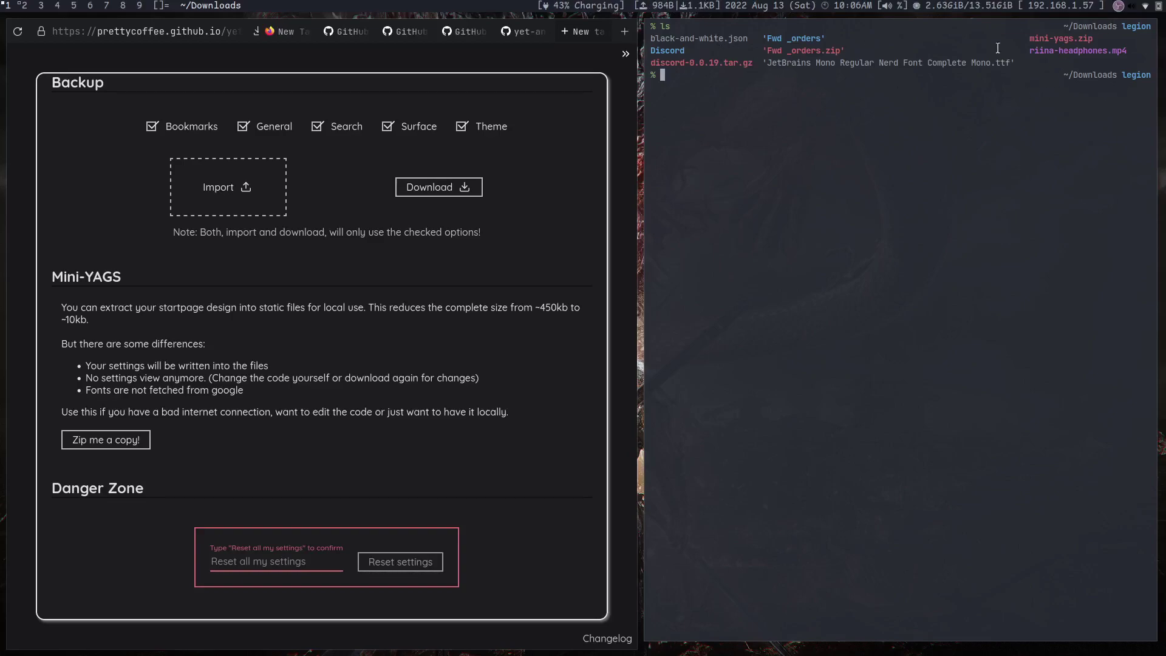
{"action": "left_click_drag", "start_coordinate": [1015, 38], "coordinate": [1154, 39]}
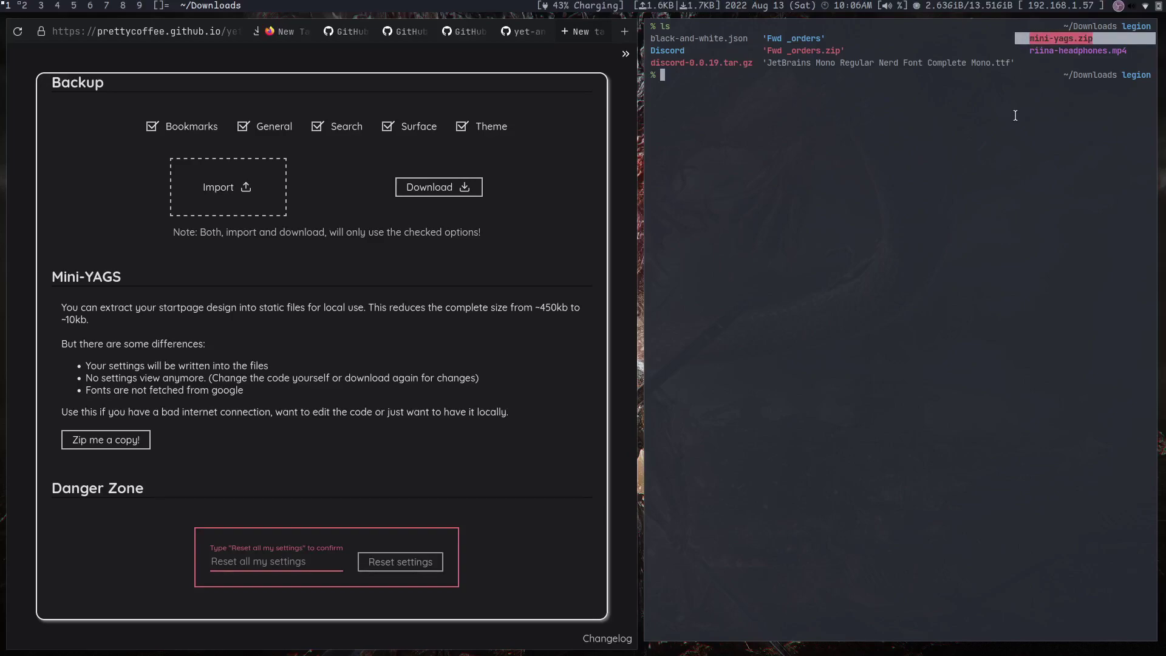
{"action": "left_click", "coordinate": [978, 100]}
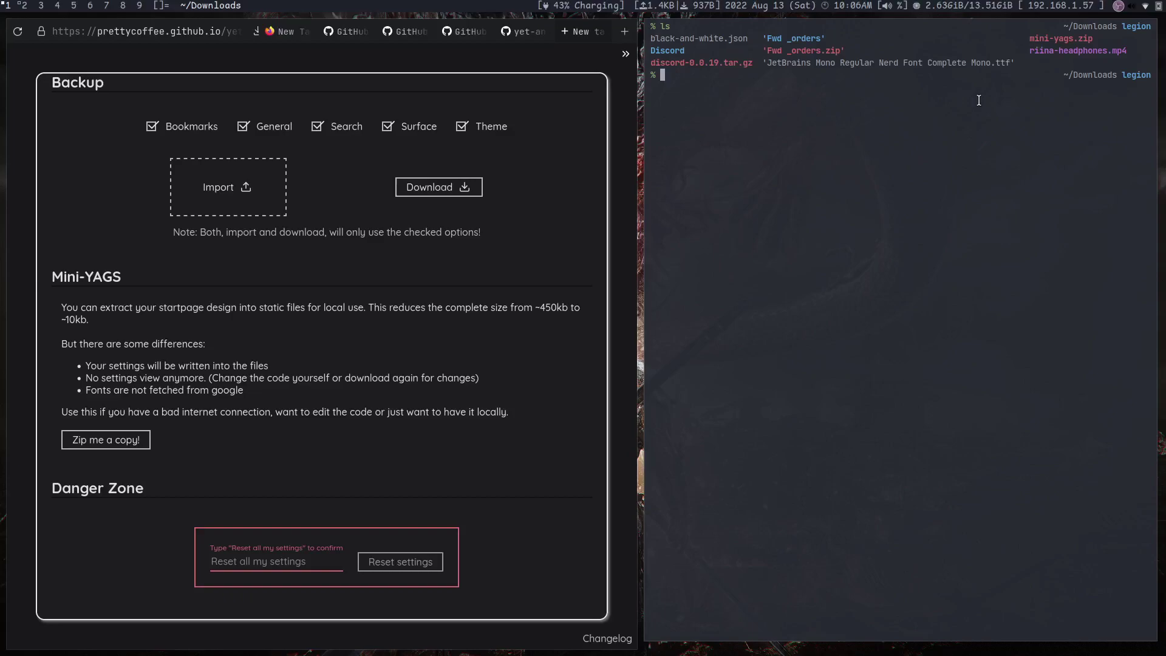
- Clear the terminal and change into ~/Documents
{"action": "type", "text": "clear"}
{"action": "key", "text": "Return"}
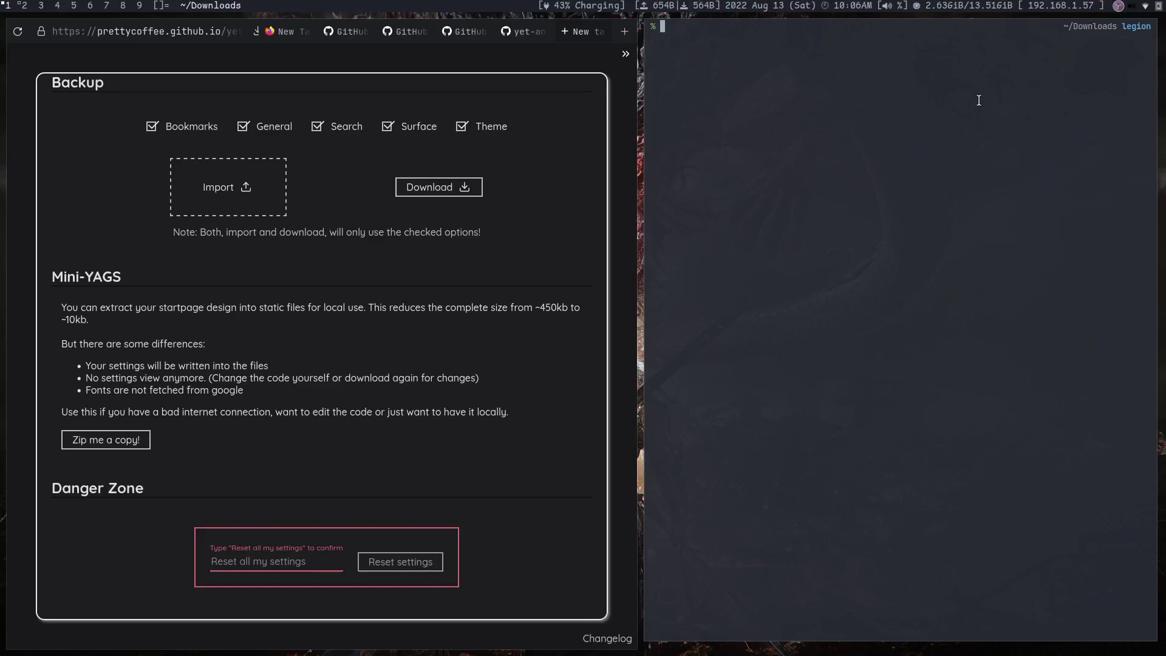
{"action": "type", "text": "cd ~/Dow"}
{"action": "key", "text": "BackSpace"}
{"action": "type", "text": "cuments"}
{"action": "key", "text": "Return"}
- Load the user's GitHub profile and open its startpage repository from the Repositories list
{"action": "type", "text": "ls"}
{"action": "key", "text": "Return"}
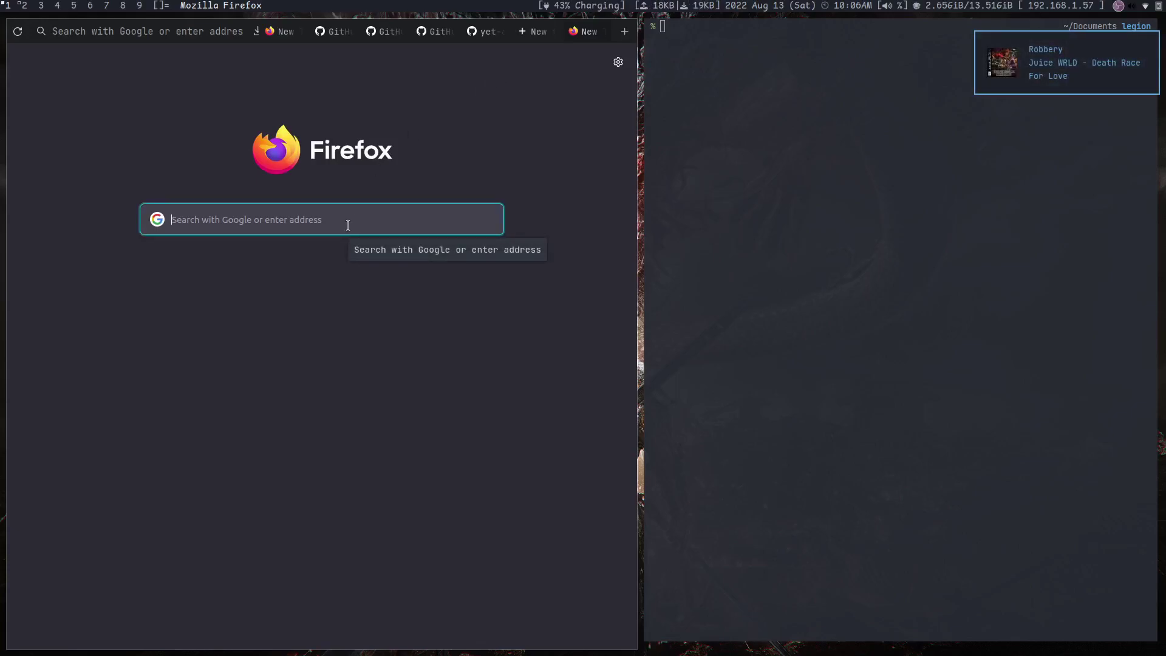
{"action": "type", "text": "git"}
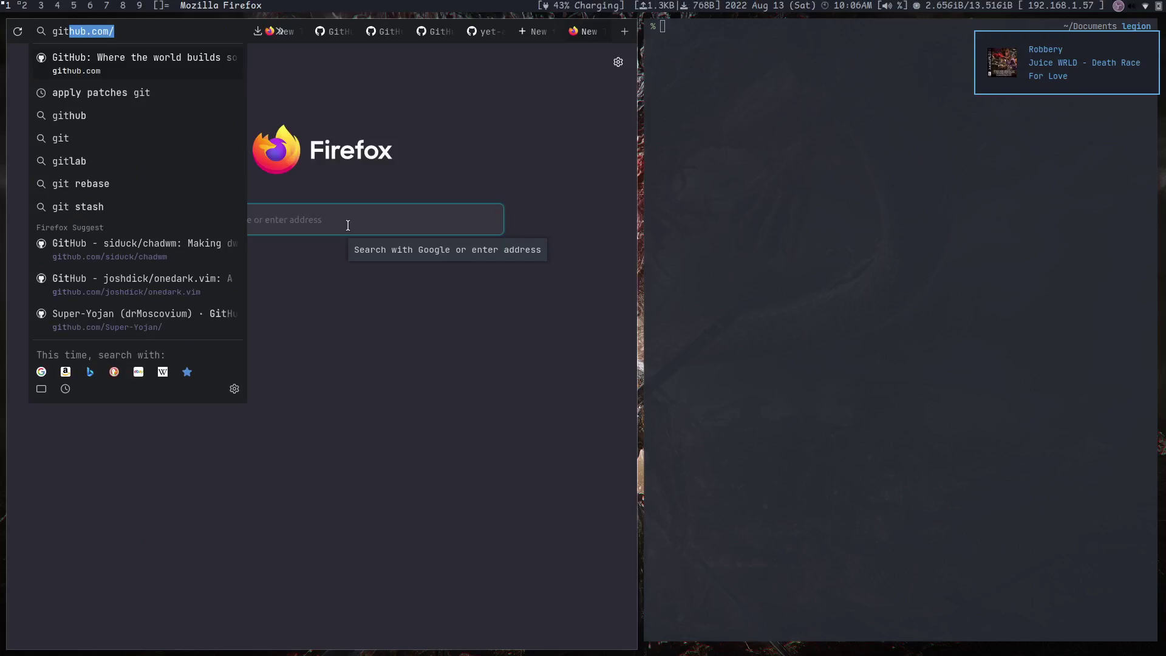
{"action": "key", "text": "Right"}
{"action": "type", "text": "Su"}
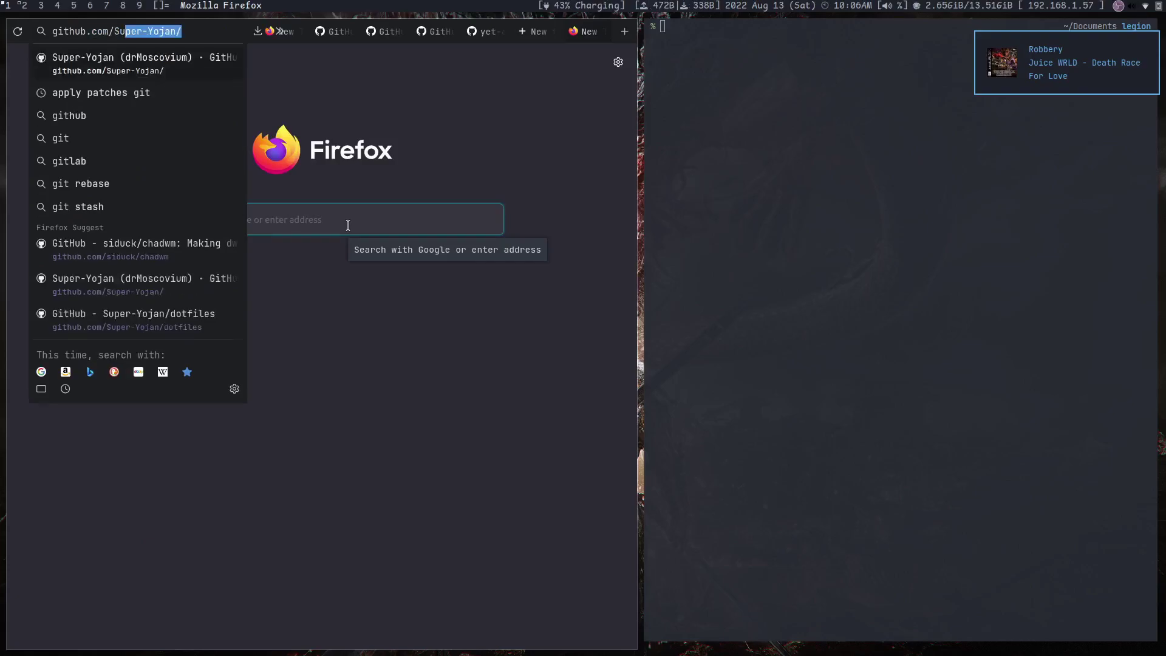
{"action": "key", "text": "Return"}
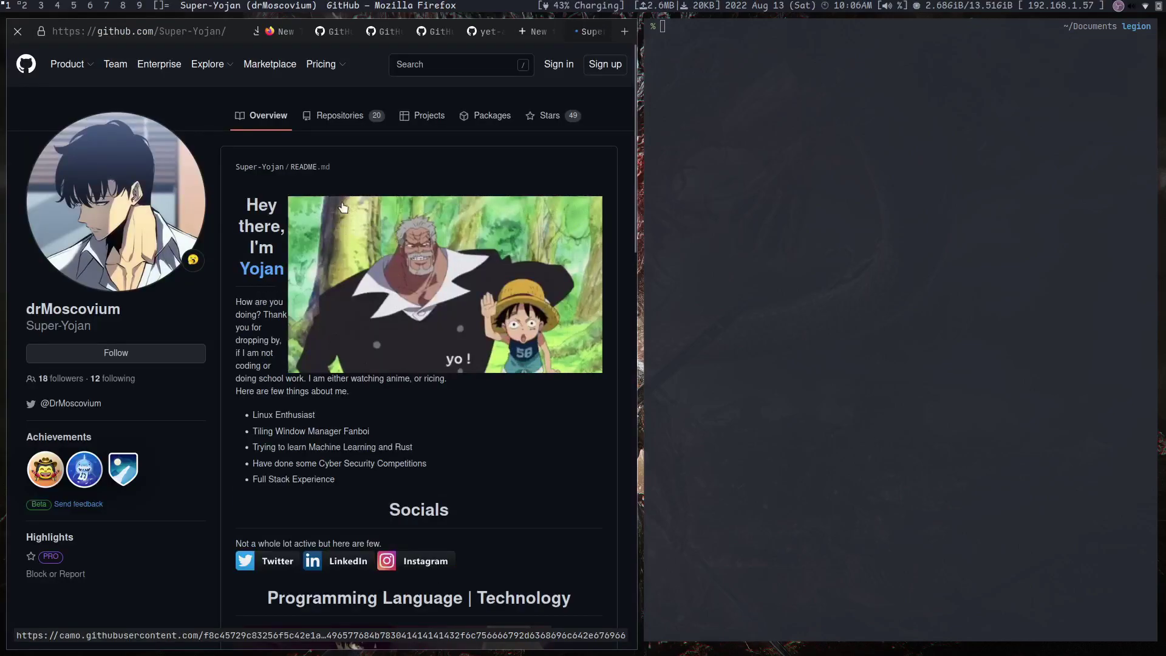
{"action": "left_click", "coordinate": [347, 116]}
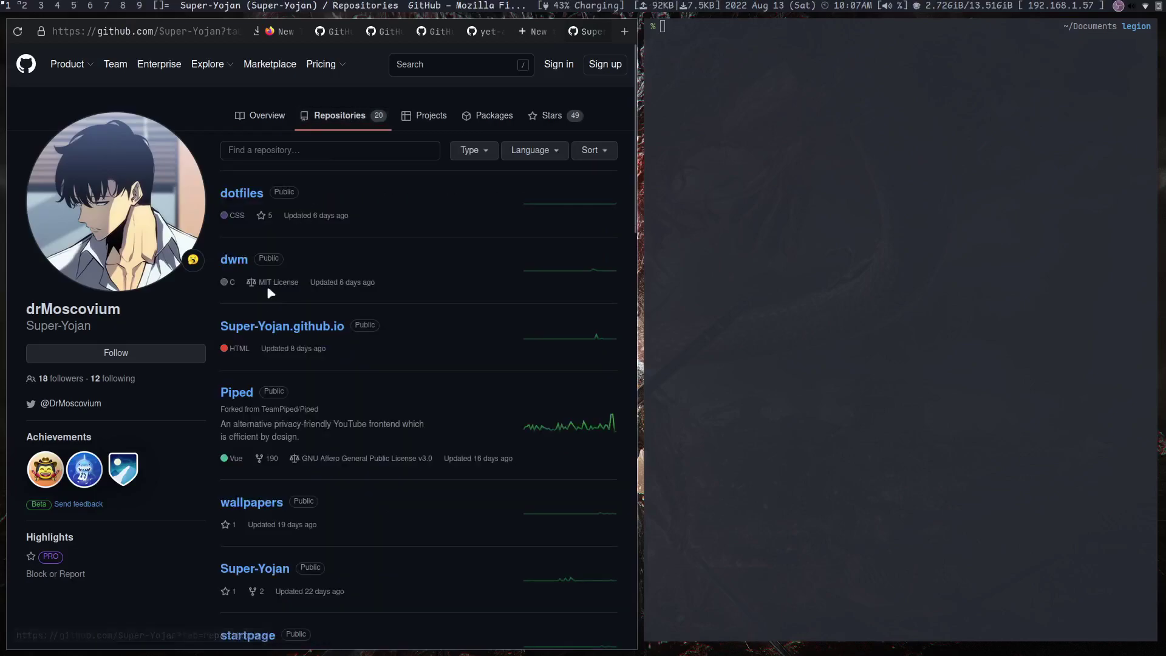
{"action": "scroll", "coordinate": [260, 389], "scroll_direction": "down", "scroll_amount": 5}
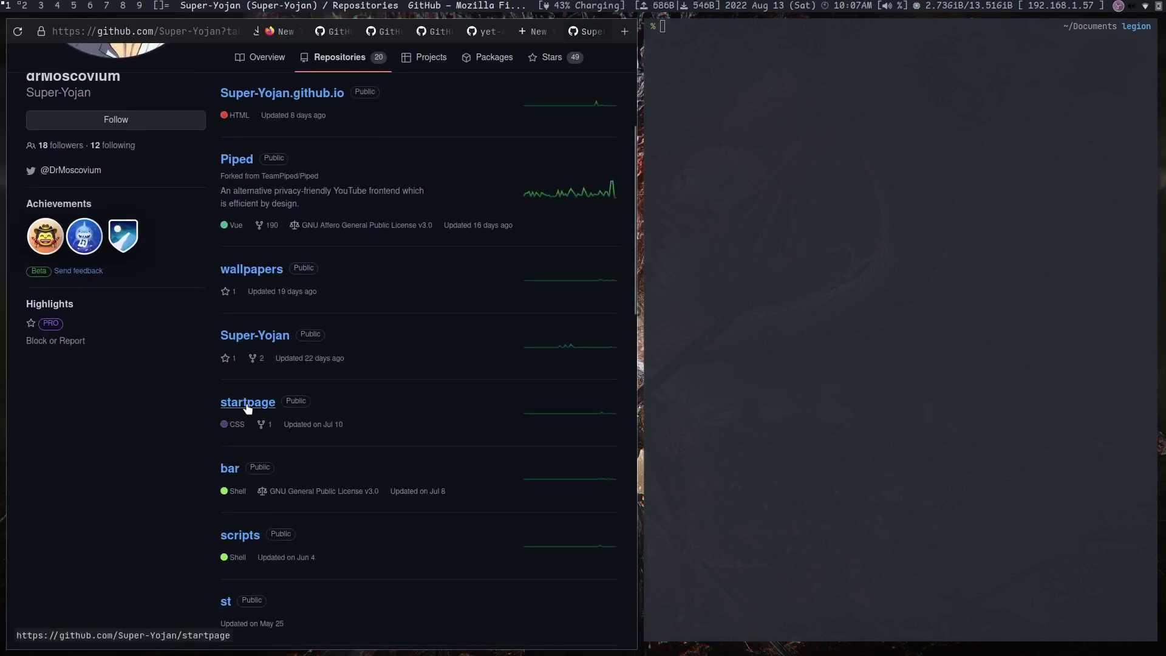
{"action": "left_click", "coordinate": [242, 404]}
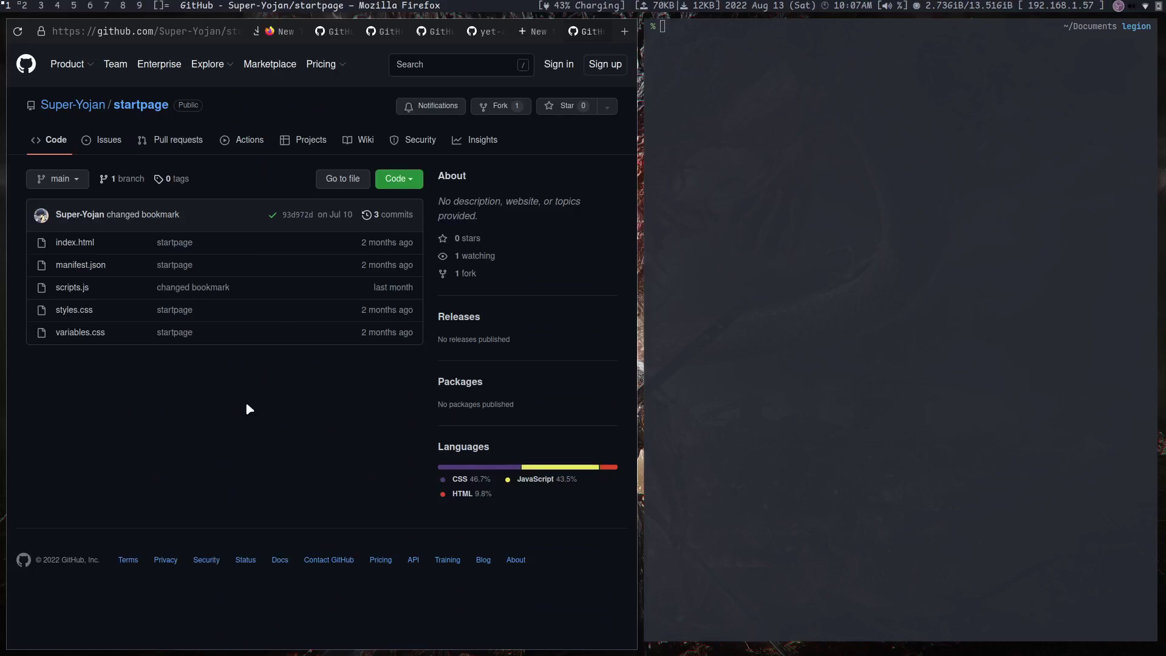
- Create a folder named startpage in Documents with mkdir
{"action": "left_click", "coordinate": [793, 336]}
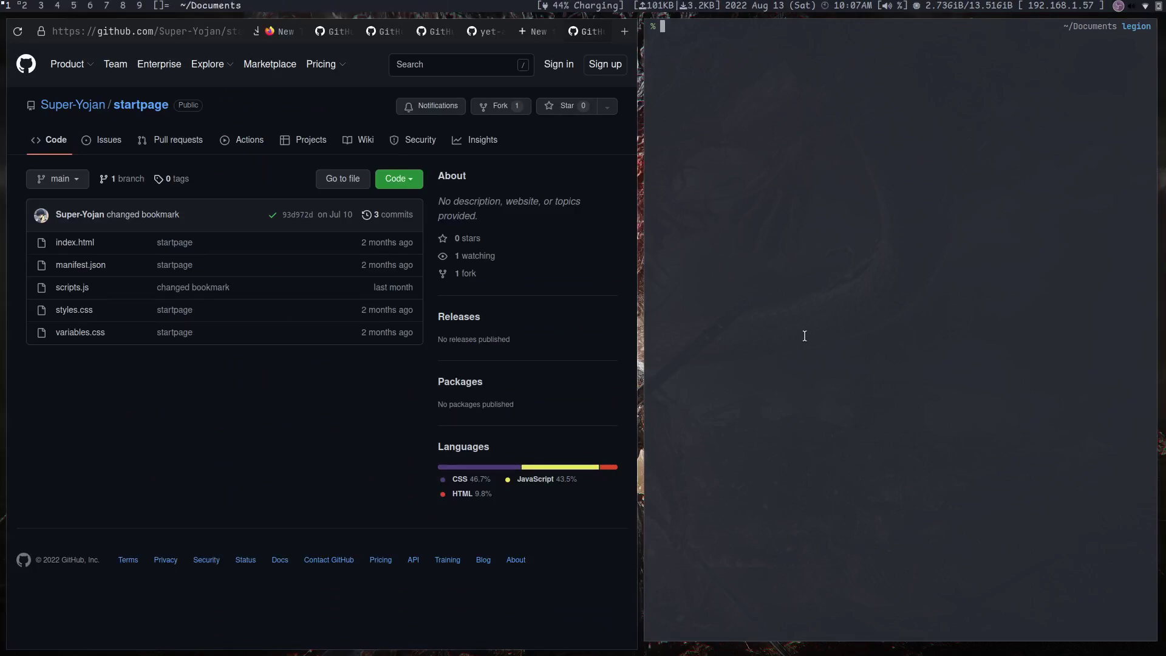
{"action": "type", "text": "mkdir start"}
{"action": "key", "text": "BackSpace"}
{"action": "key", "text": "BackSpace"}
{"action": "key", "text": "BackSpace"}
{"action": "key", "text": "BackSpace"}
{"action": "key", "text": "BackSpace"}
{"action": "key", "text": "BackSpace"}
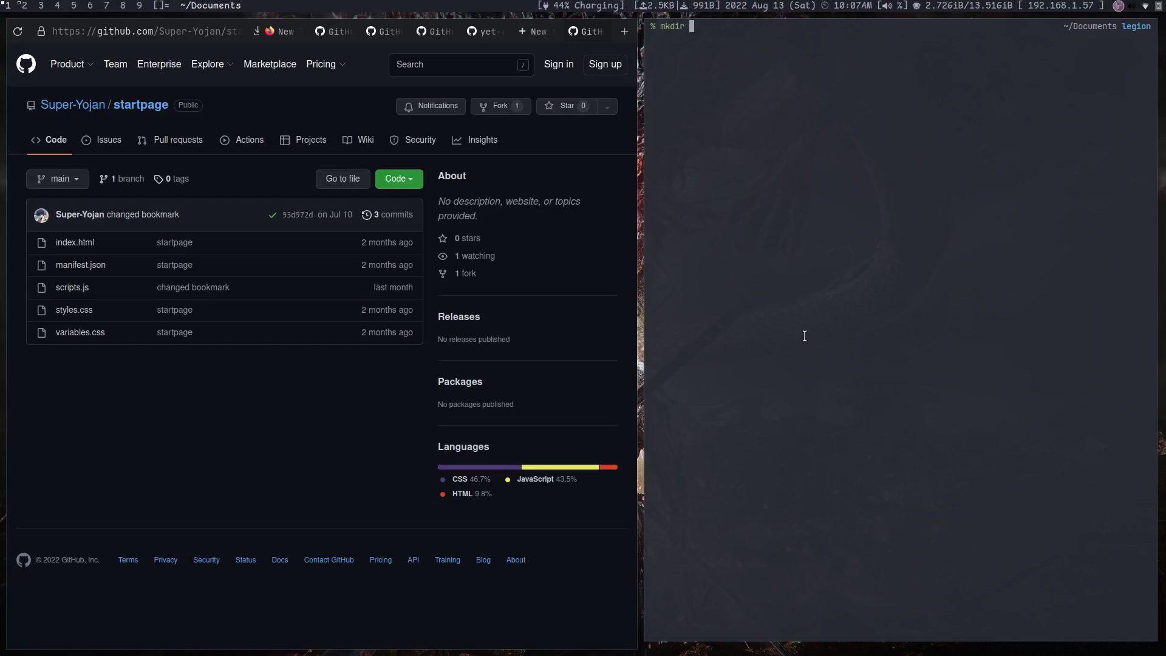
{"action": "type", "text": "star"}
{"action": "key", "text": "BackSpace"}
{"action": "key", "text": "BackSpace"}
{"action": "key", "text": "BackSpace"}
{"action": "key", "text": "BackSpace"}
{"action": "type", "text": "startpage"}
{"action": "key", "text": "Return"}
- Move into the startpage folder and list its contents
{"action": "type", "text": "cd st"}
{"action": "key", "text": "Tab"}
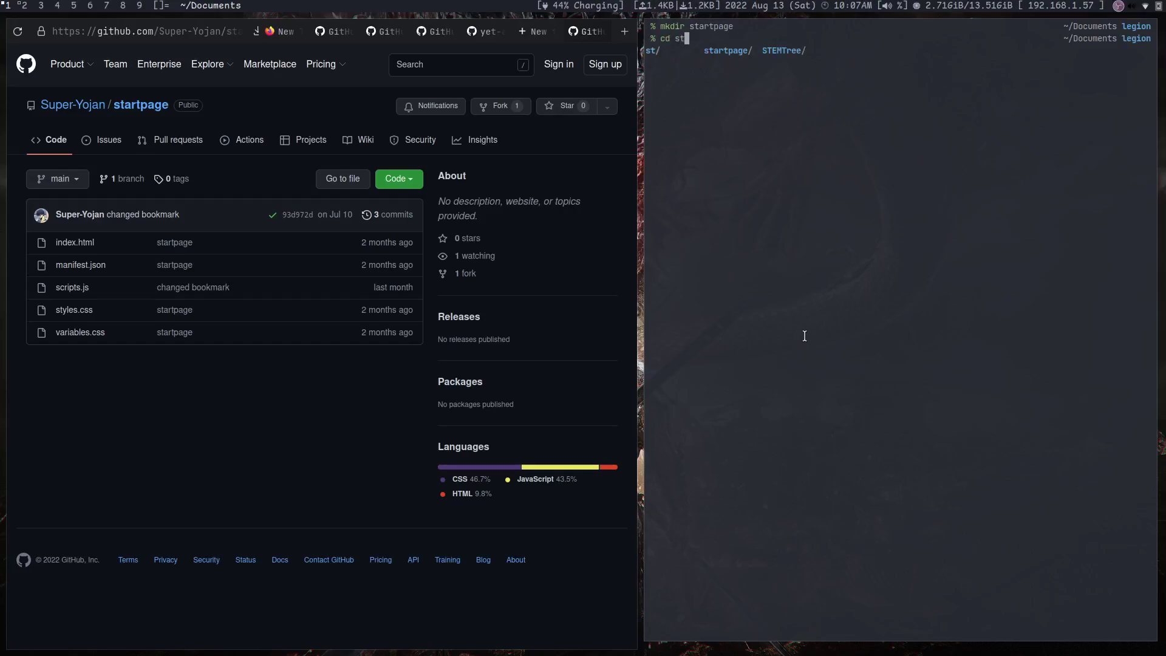
{"action": "type", "text": "a"}
{"action": "key", "text": "Tab"}
{"action": "key", "text": "Return"}
{"action": "key", "text": "ctrl+l"}
{"action": "type", "text": "ls"}
{"action": "key", "text": "Return"}
- Copy ~/Downloads/mini-yags.zip into startpage and list the folder
{"action": "type", "text": "cp ~/Do"}
{"action": "key", "text": "Tab"}
{"action": "key", "text": "Tab"}
{"action": "type", "text": "m"}
{"action": "key", "text": "Tab"}
{"action": "key", "text": "Return"}
{"action": "type", "text": "ls"}
{"action": "key", "text": "ctrl+l"}
{"action": "key", "text": "Return"}
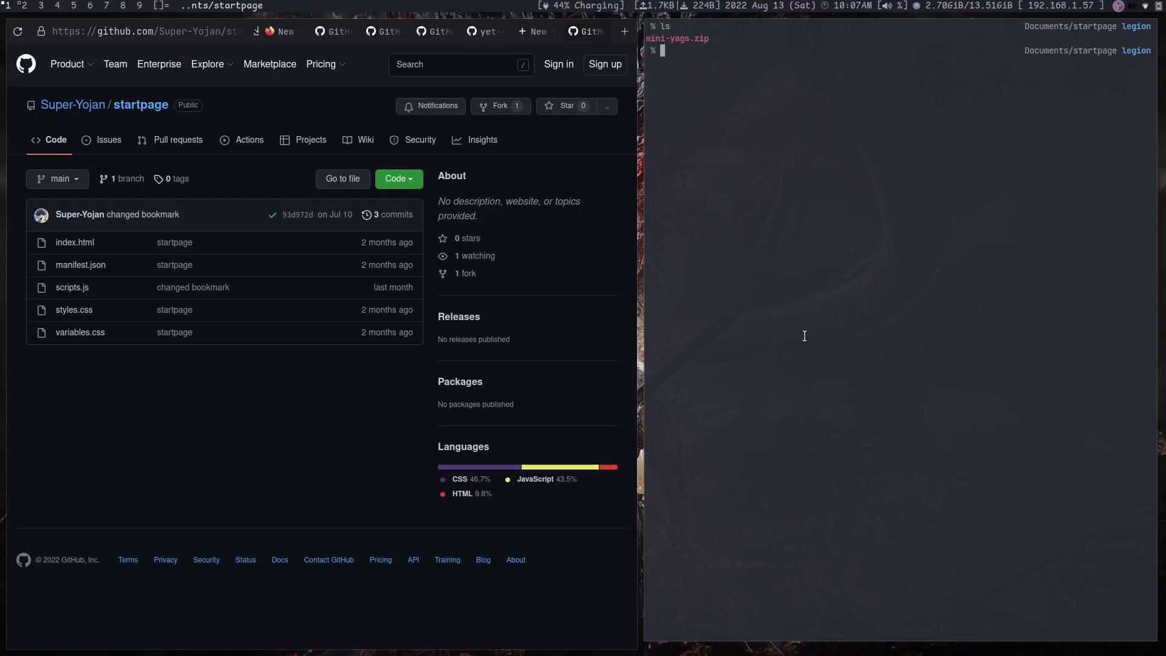
- Unzip mini-yags.zip and list the extracted startpage files
{"action": "type", "text": "unzip m"}
{"action": "key", "text": "Tab"}
{"action": "key", "text": "Return"}
{"action": "type", "text": "ls"}
{"action": "key", "text": "ctrl+l"}
{"action": "key", "text": "Return"}
- Highlight index.html, scripts.js, styles.css and variables.css in the listing
{"action": "double_click", "coordinate": [718, 38]}
{"action": "left_click", "coordinate": [843, 45]}
{"action": "double_click", "coordinate": [862, 38]}
{"action": "double_click", "coordinate": [916, 39]}
{"action": "left_click_drag", "start_coordinate": [1017, 38], "coordinate": [659, 43]}
{"action": "left_click", "coordinate": [659, 43]}
- Type the command firefox index.html in the terminal
{"action": "type", "text": "cp"}
{"action": "key", "text": "BackSpace"}
{"action": "key", "text": "BackSpace"}
{"action": "key", "text": "BackSpace"}
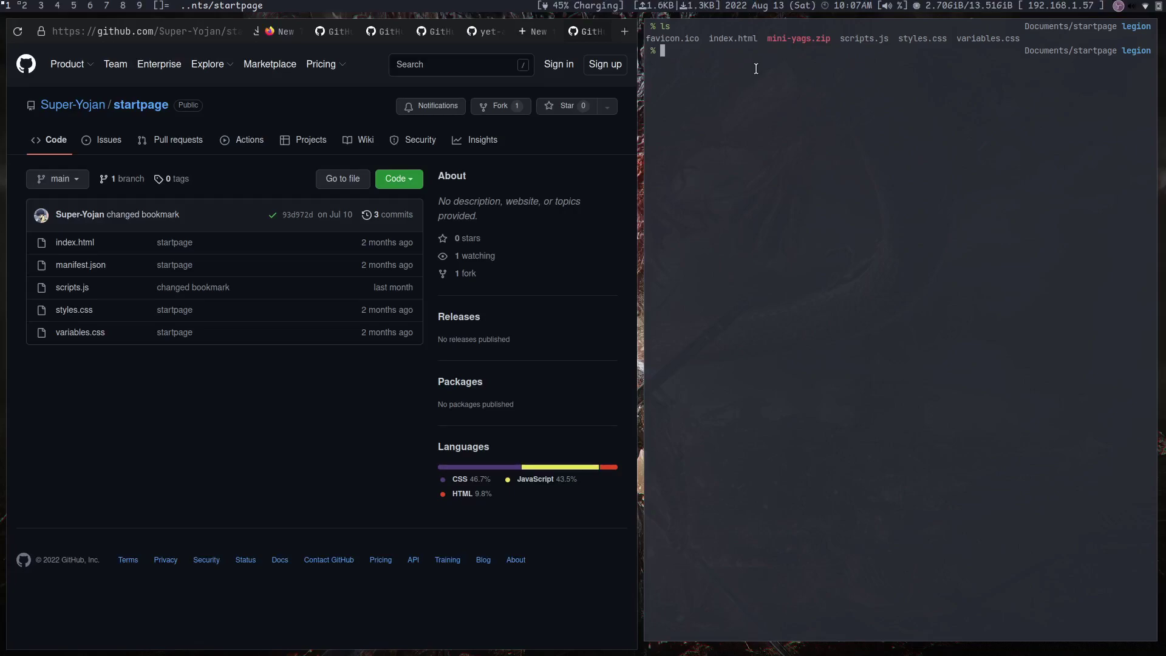
{"action": "type", "text": "ffirefo"}
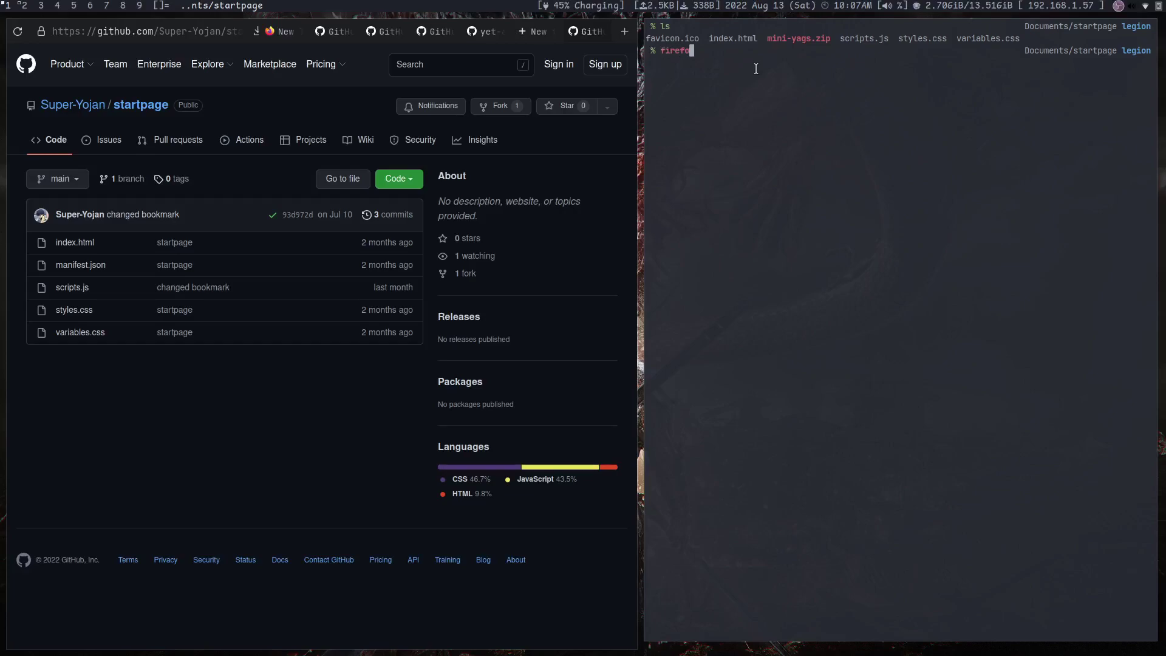
{"action": "key", "text": "BackSpace"}
{"action": "type", "text": "fo"}
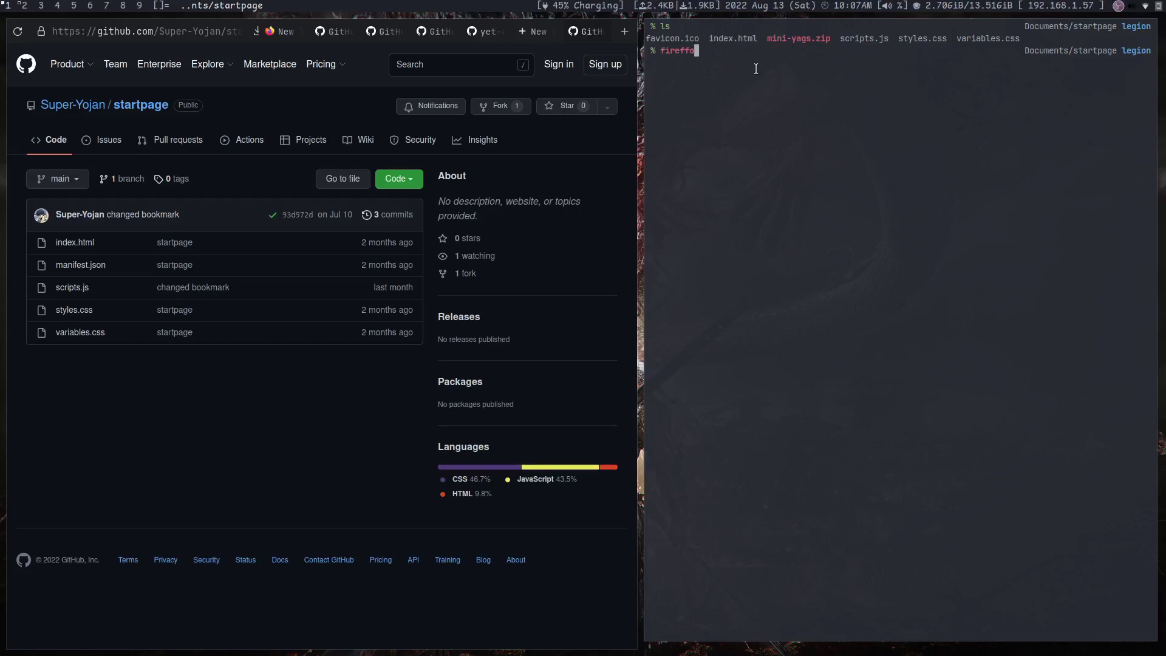
{"action": "type", "text": "ox index.html"}
- Preview index.html in Firefox, close the preview, then run git init and ls in startpage
{"action": "key", "text": "Return"}
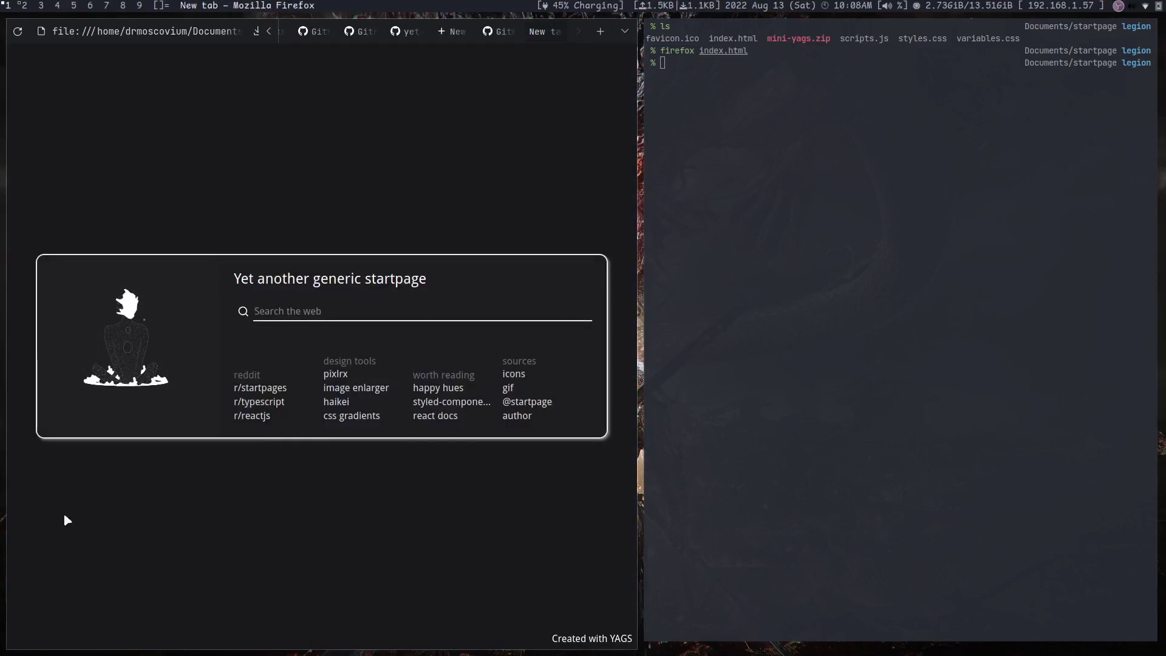
{"action": "middle_click", "coordinate": [546, 34]}
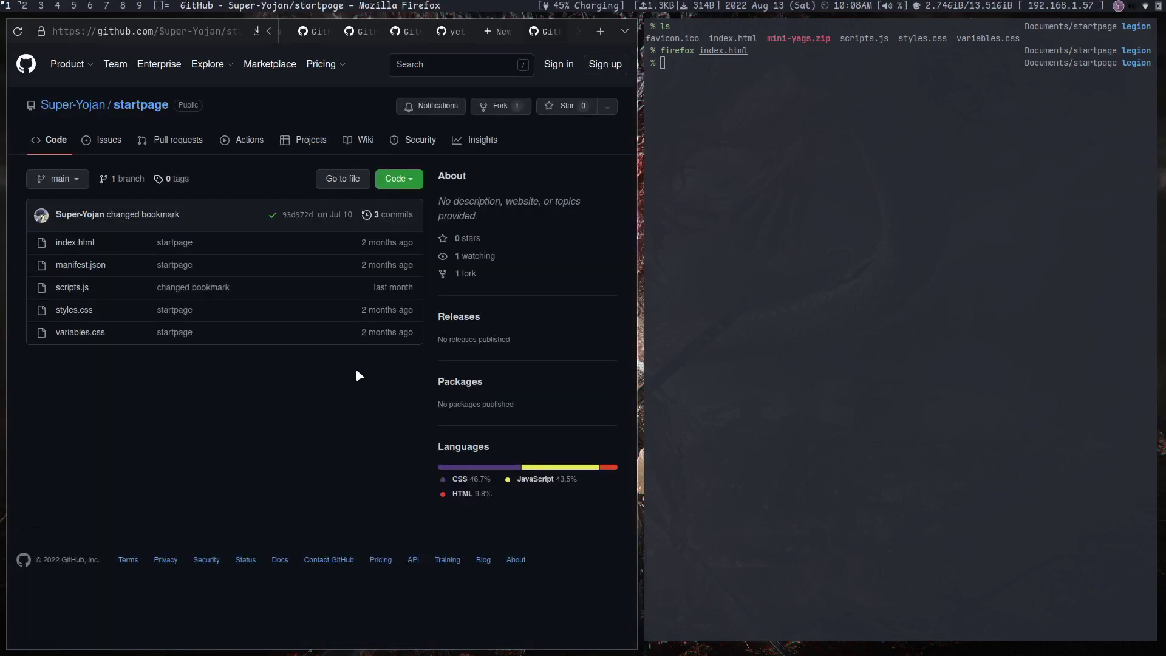
{"action": "type", "text": "git ii"}
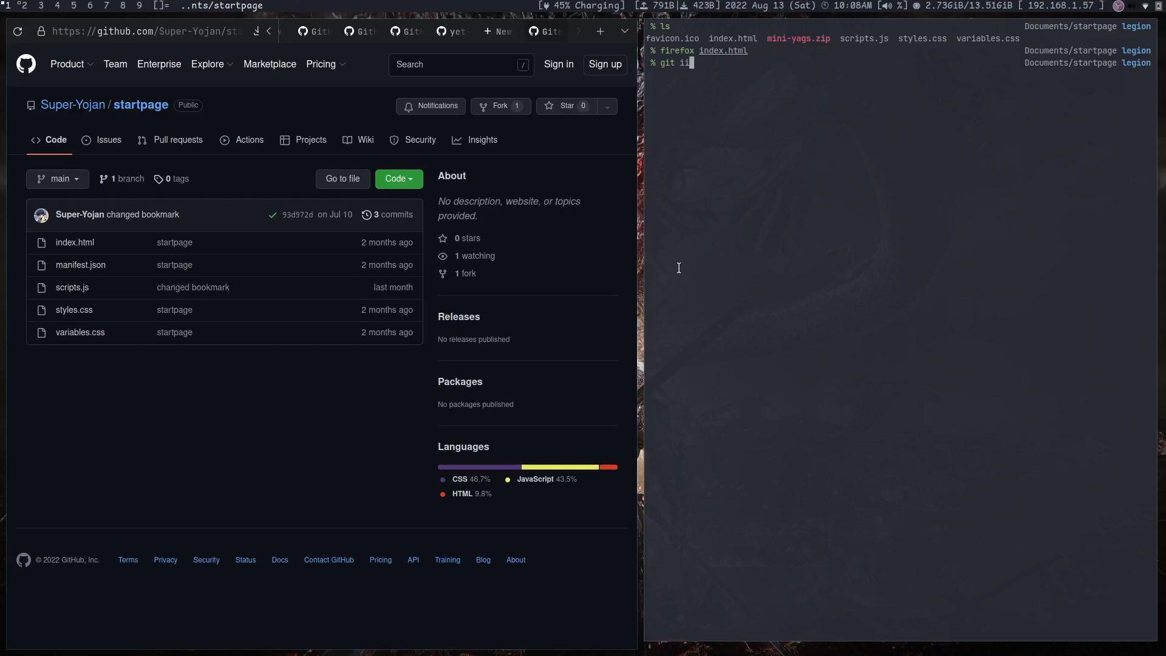
{"action": "key", "text": "BackSpace"}
{"action": "type", "text": "nit"}
{"action": "key", "text": "Return"}
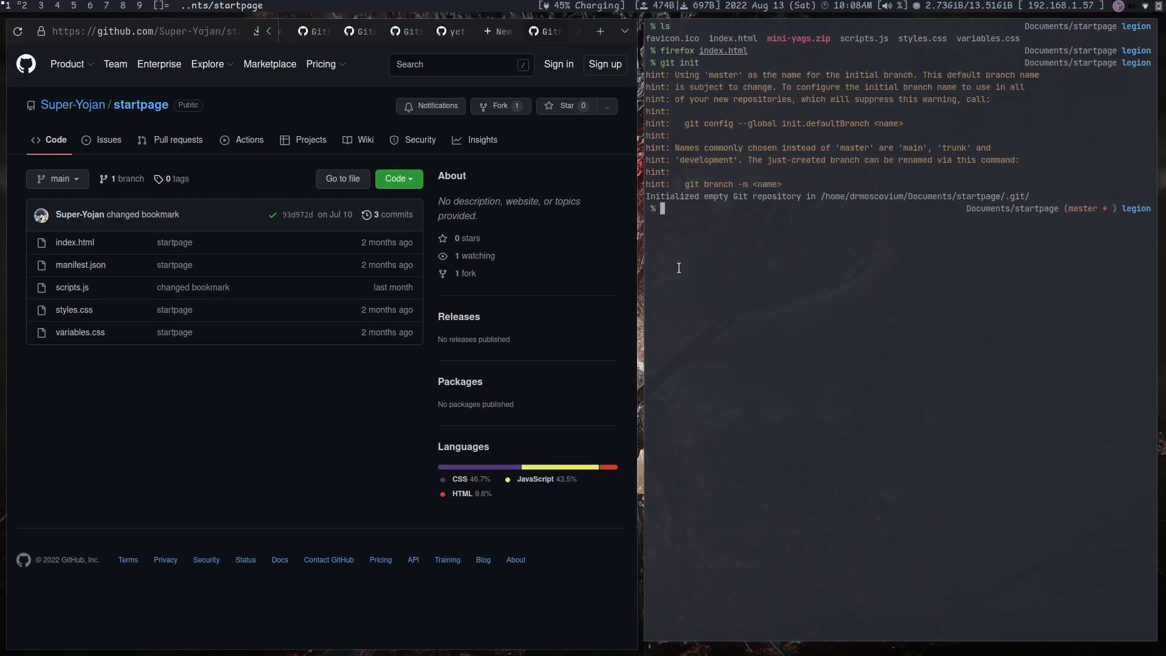
{"action": "key", "text": "ctrl+l"}
{"action": "type", "text": "ls"}
{"action": "key", "text": "Return"}
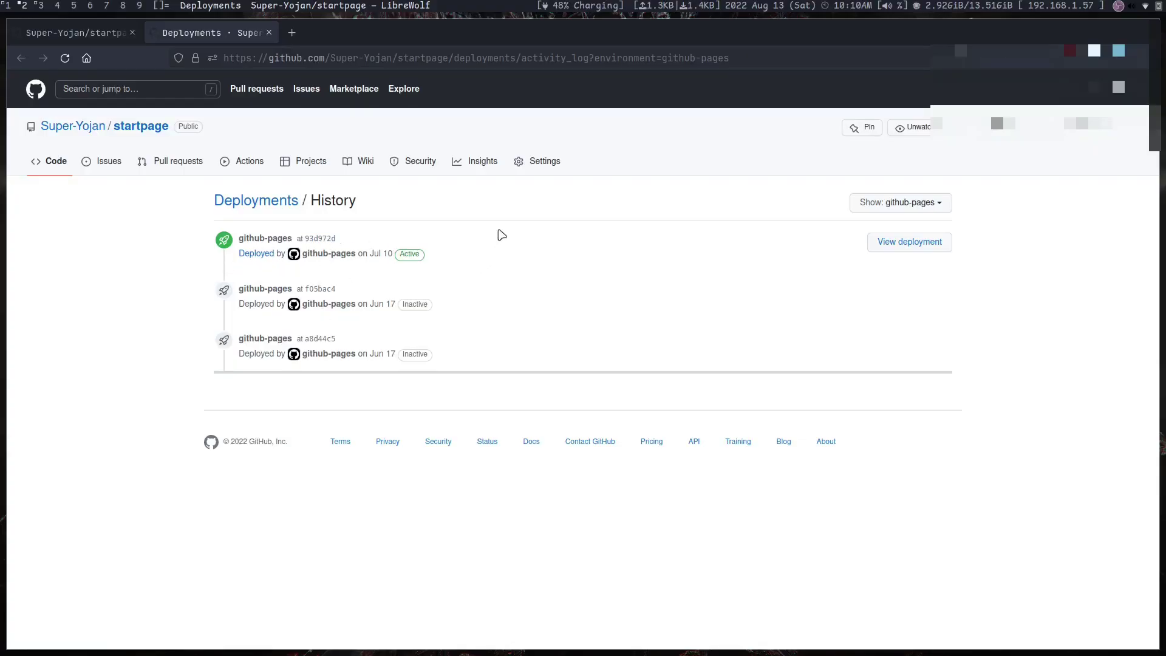
- Check the branch and folder the startpage's GitHub Pages site publishes from
{"action": "left_click", "coordinate": [532, 162]}
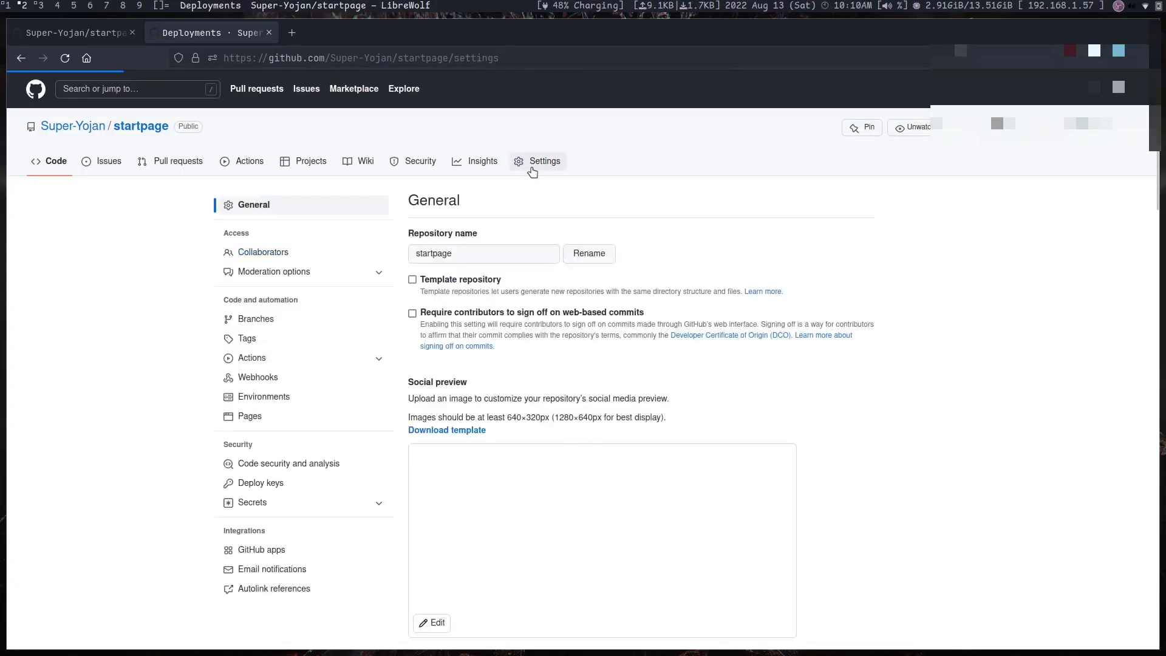
{"action": "left_click", "coordinate": [251, 414]}
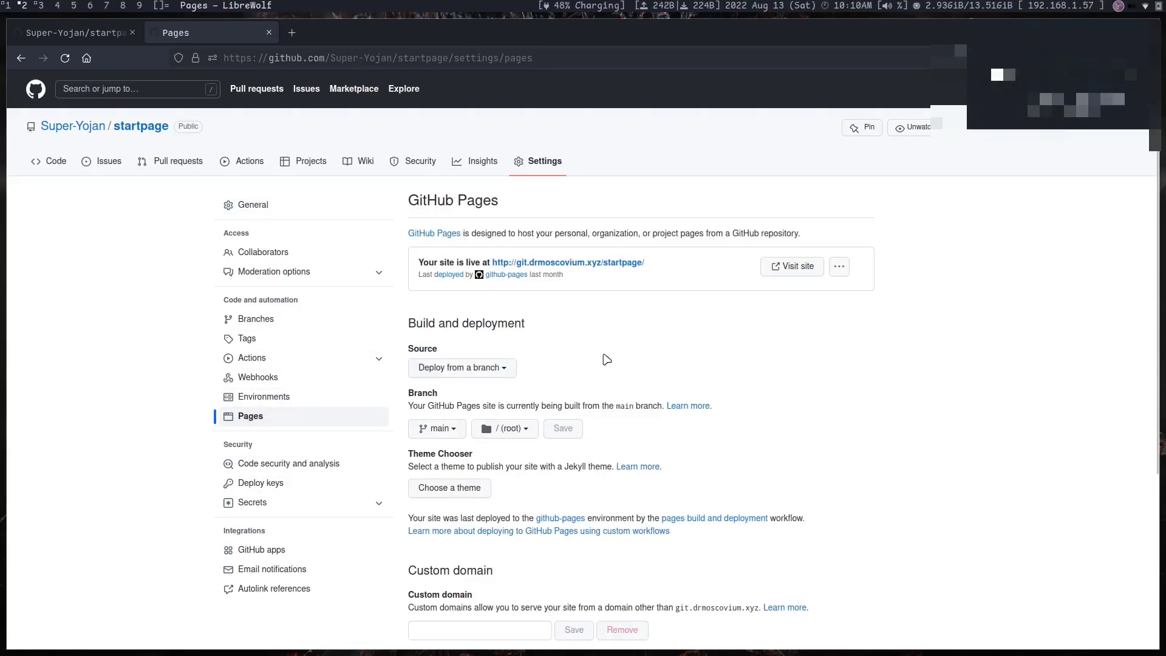
{"action": "scroll", "coordinate": [531, 546], "scroll_direction": "down", "scroll_amount": 4}
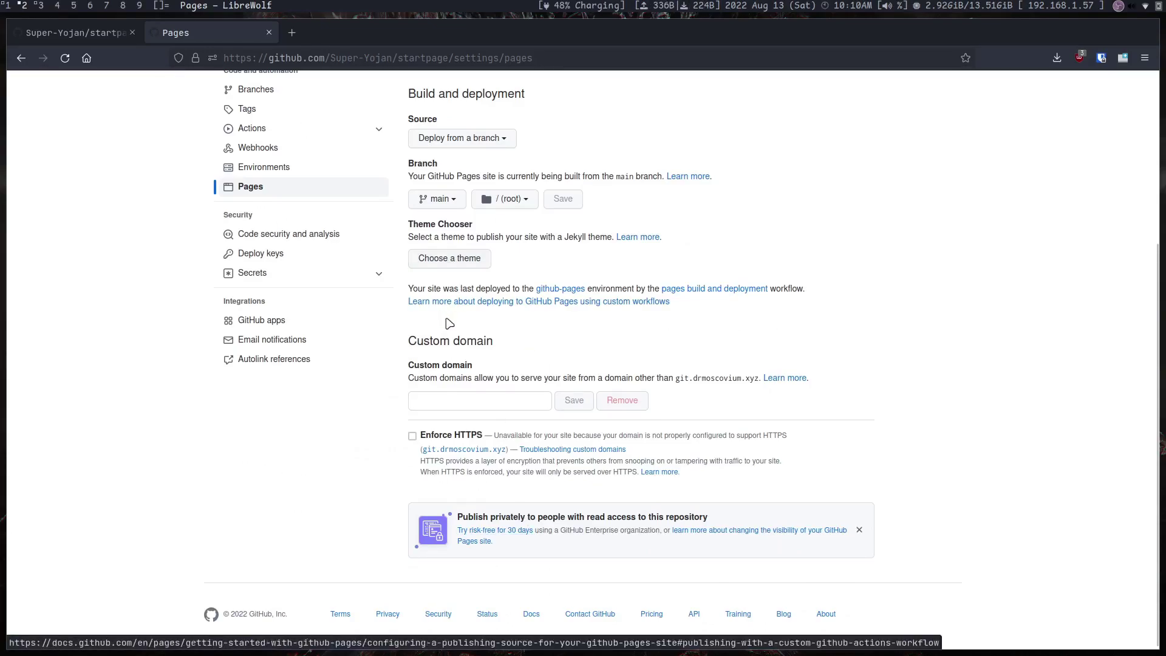
{"action": "scroll", "coordinate": [449, 324], "scroll_direction": "up", "scroll_amount": 2}
{"action": "left_click", "coordinate": [437, 277]}
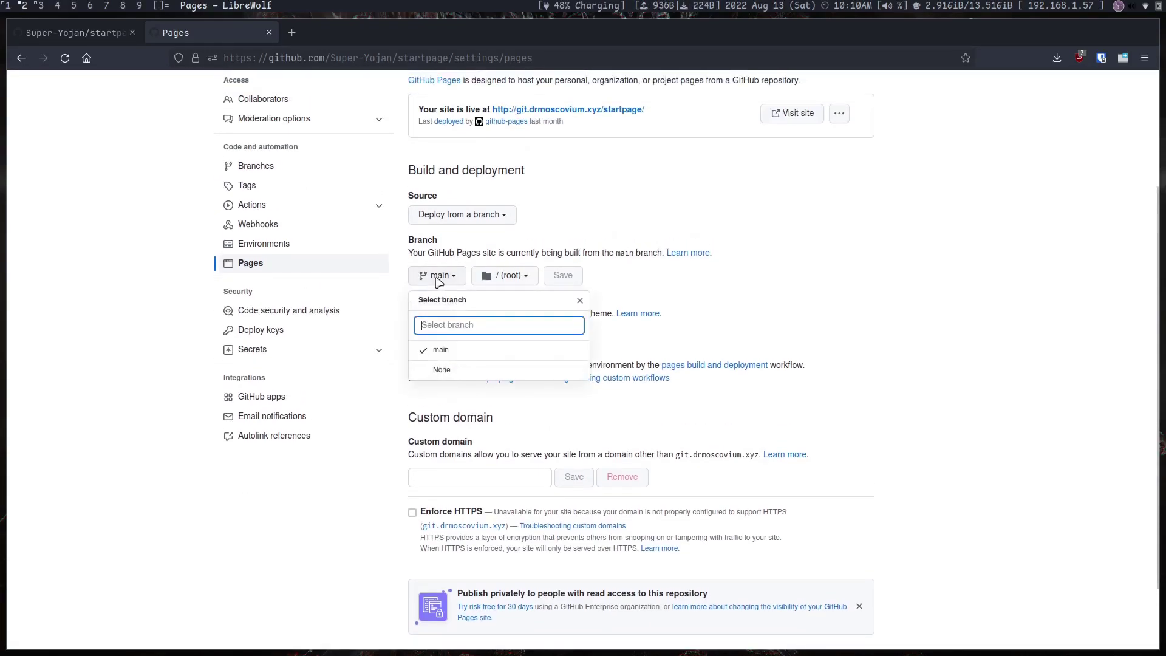
{"action": "left_click", "coordinate": [439, 277]}
{"action": "left_click", "coordinate": [536, 283]}
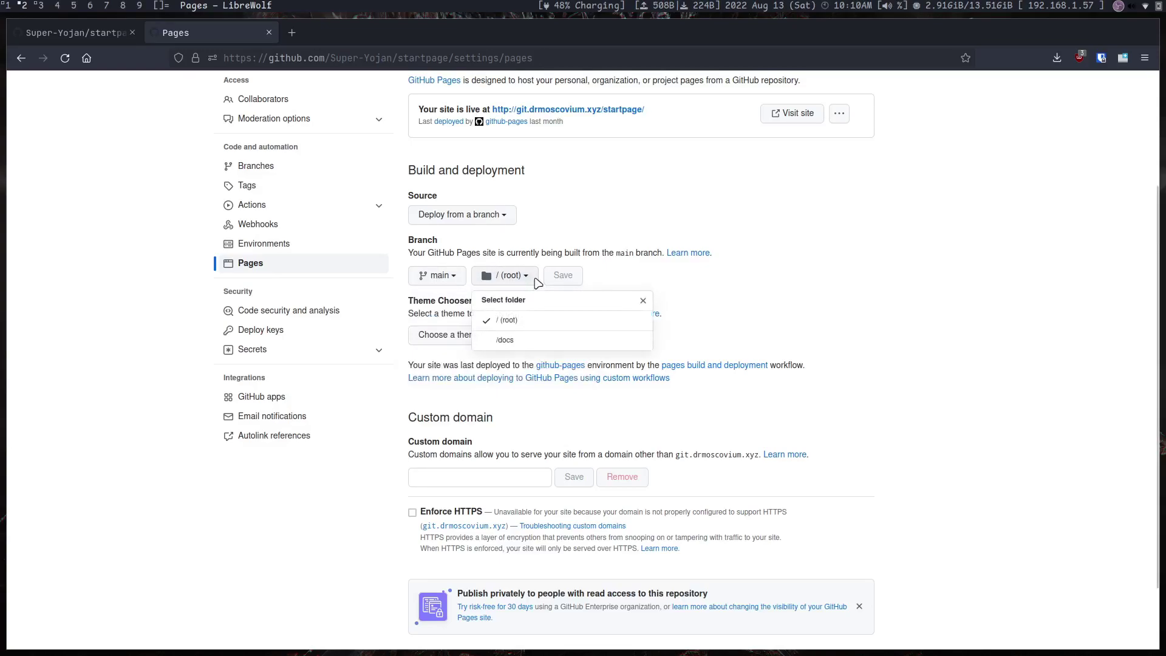
{"action": "left_click", "coordinate": [520, 275]}
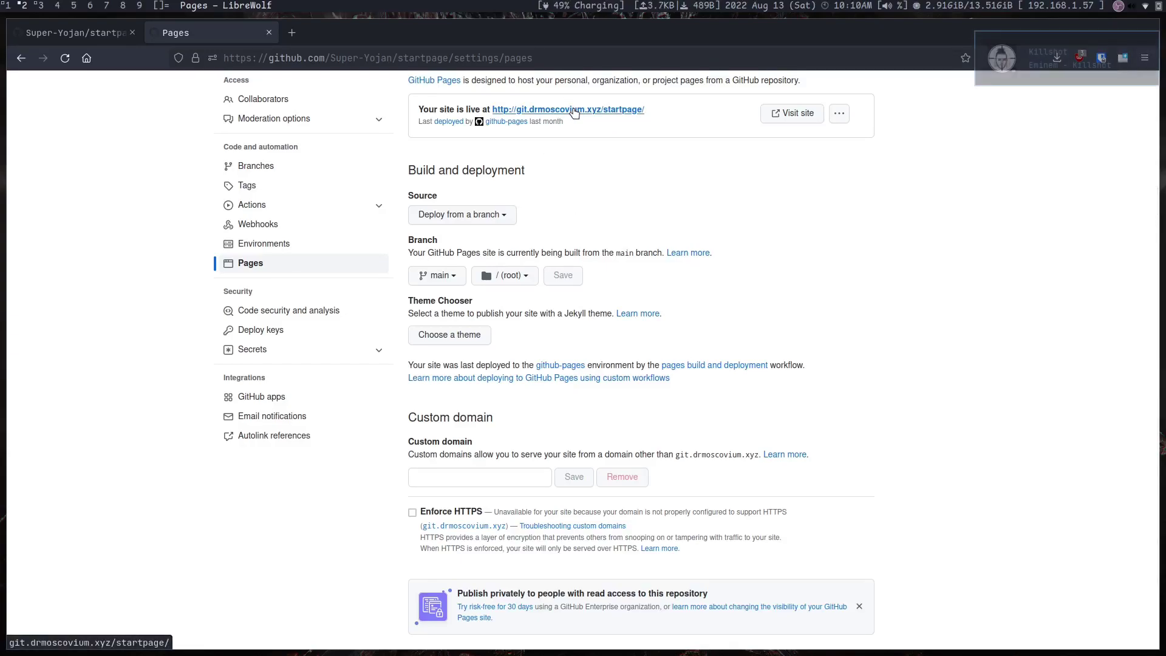
- Open the live site git.drmoscovium.xyz/startpage in a new tab and inspect its address
{"action": "middle_click", "coordinate": [632, 114]}
{"action": "left_click", "coordinate": [349, 37]}
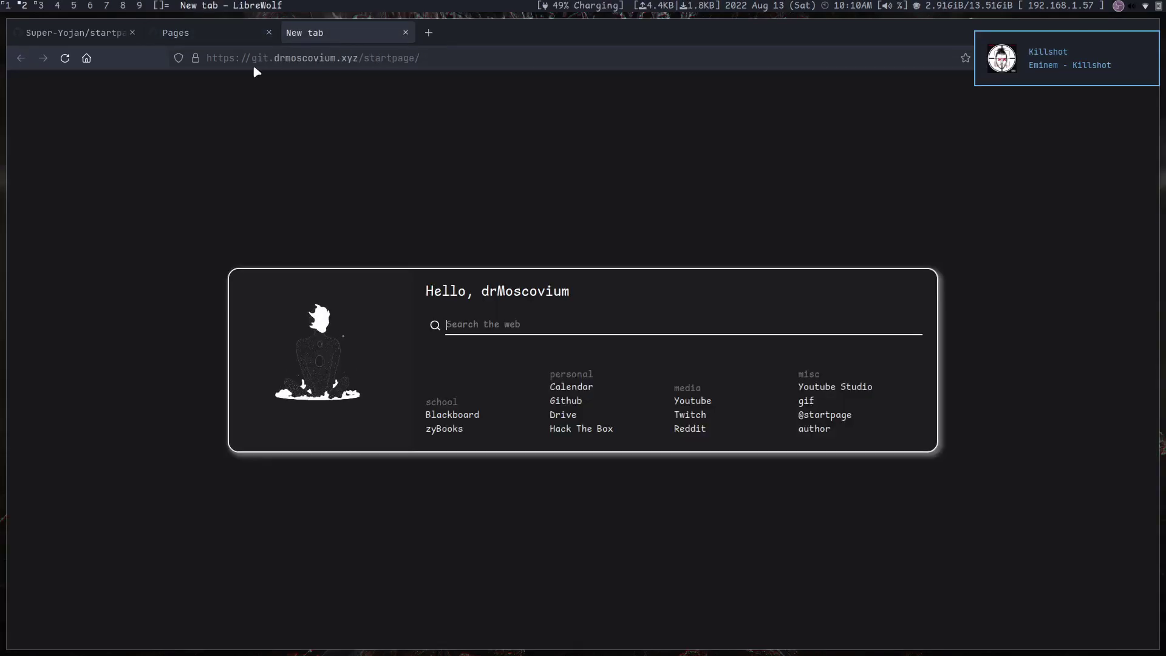
{"action": "left_click", "coordinate": [456, 61]}
{"action": "left_click", "coordinate": [398, 112]}
{"action": "left_click", "coordinate": [310, 57]}
{"action": "double_click", "coordinate": [309, 58]}
{"action": "double_click", "coordinate": [350, 57]}
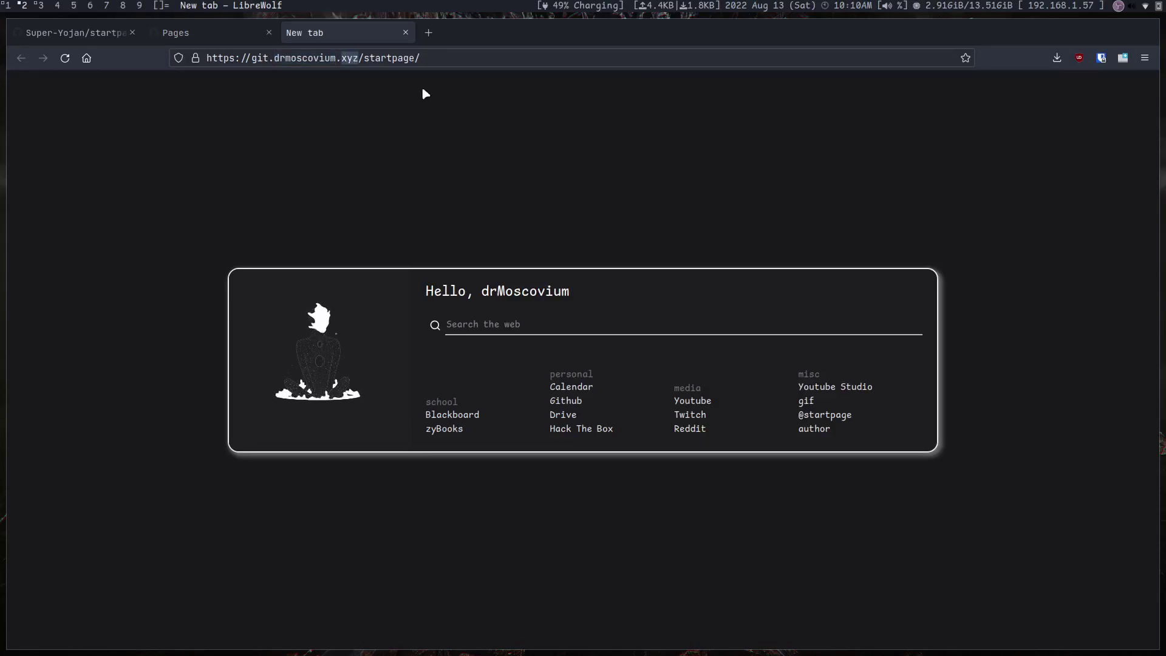
{"action": "double_click", "coordinate": [390, 58]}
{"action": "left_click", "coordinate": [400, 81]}
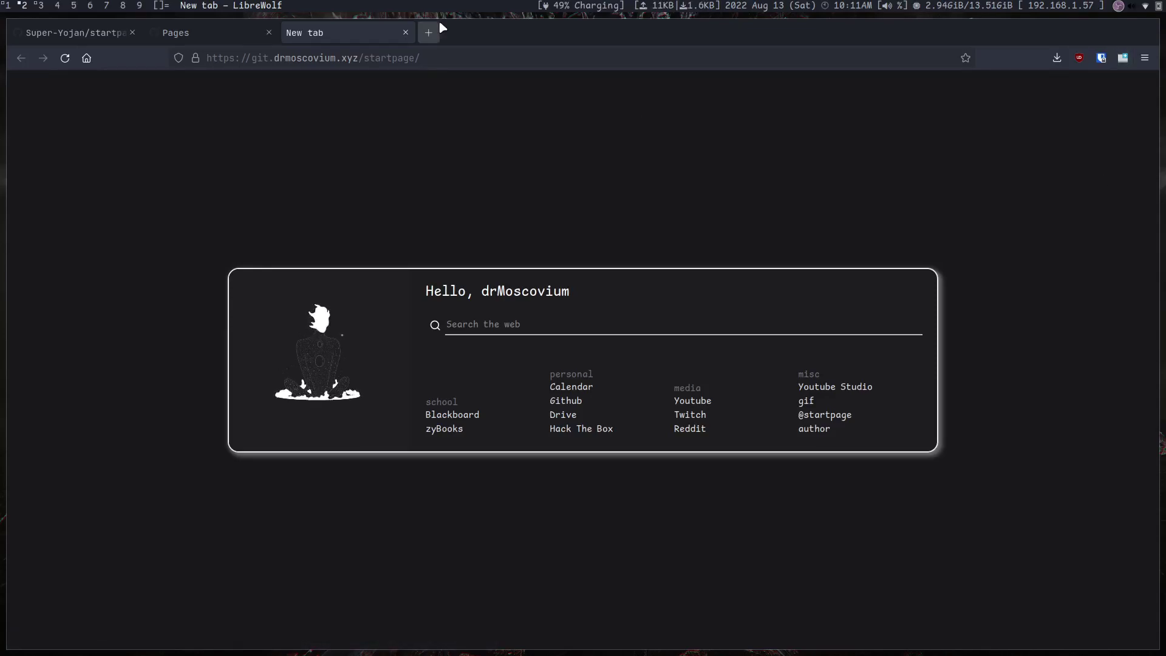
- Switch workspaces to the Firefox window showing the startpage repository
{"action": "left_click", "coordinate": [23, 5]}
{"action": "left_click", "coordinate": [7, 6]}
{"action": "left_click", "coordinate": [41, 5]}
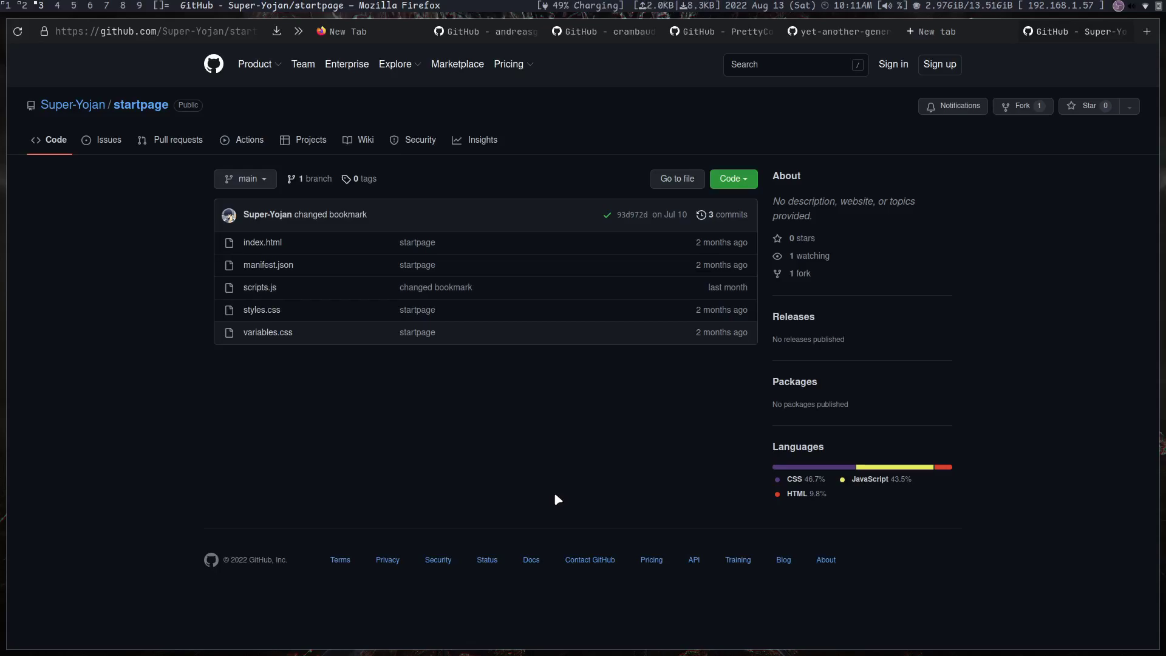
- Close the old startpage settings tab and go to Firefox's add-ons manager
{"action": "left_click", "coordinate": [987, 43]}
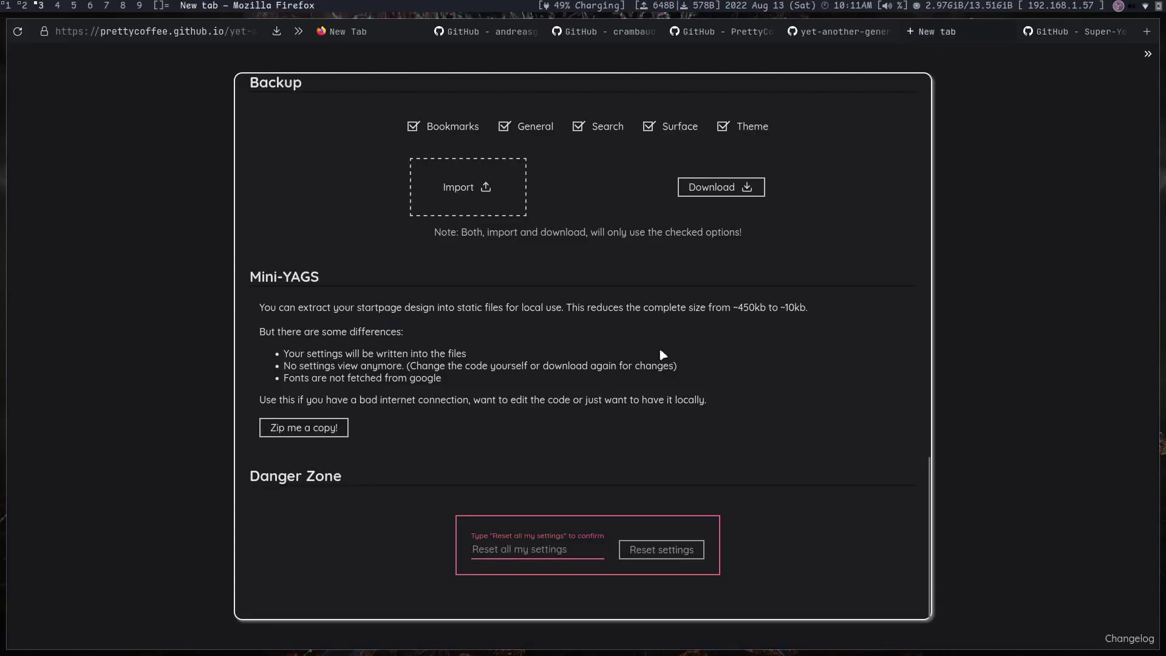
{"action": "left_click", "coordinate": [1153, 33]}
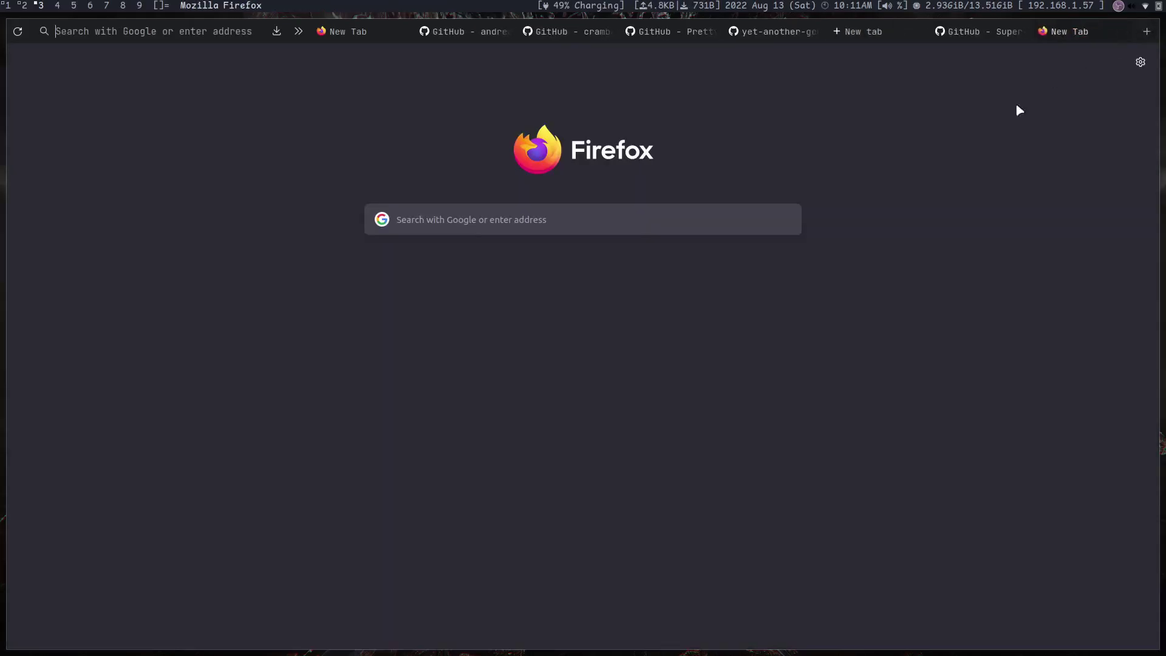
{"action": "left_click", "coordinate": [867, 36]}
{"action": "middle_click", "coordinate": [863, 32]}
{"action": "left_click", "coordinate": [1072, 40]}
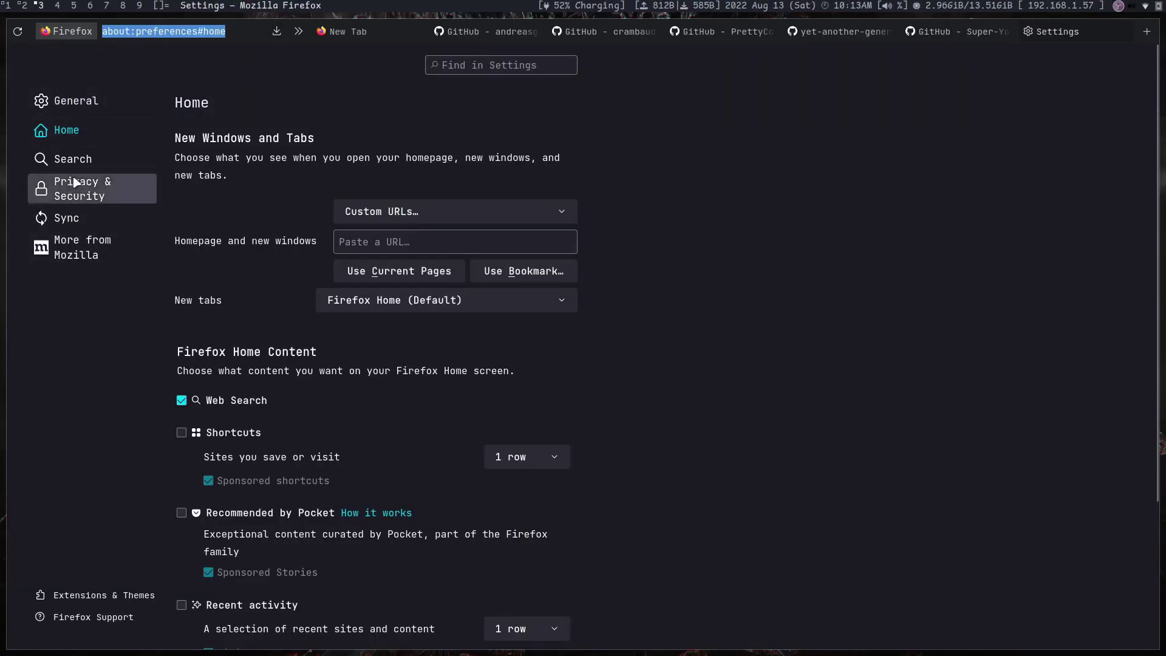
{"action": "left_click", "coordinate": [85, 595]}
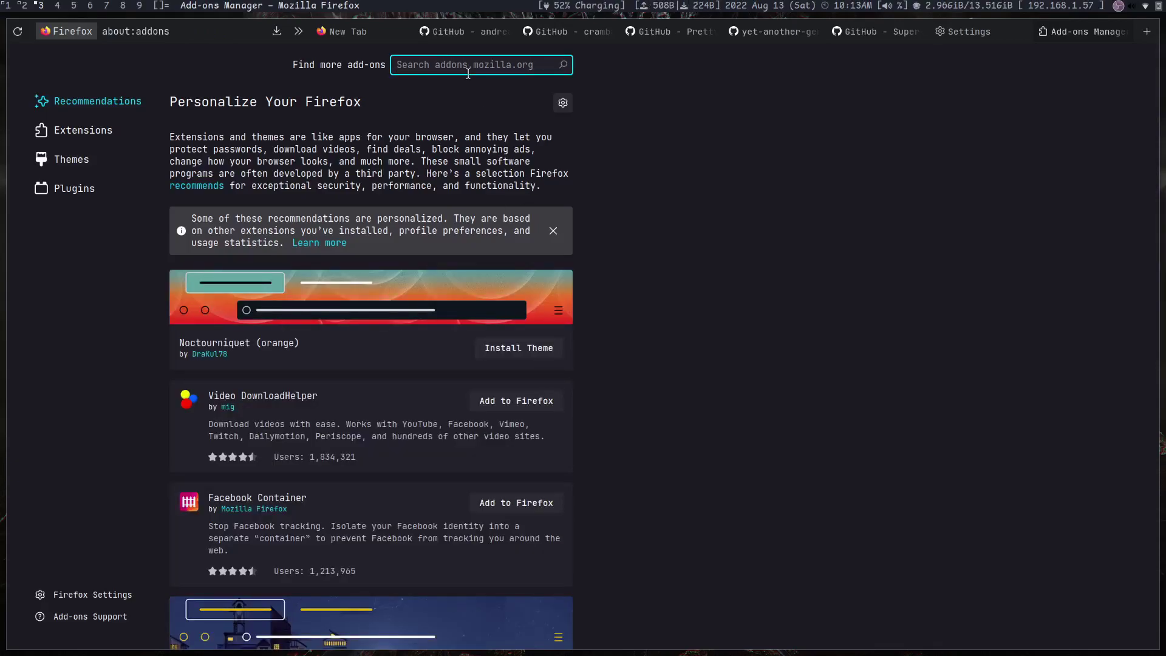
- Find and install the New Tab Override add-on, approving its permissions
{"action": "type", "text": "now tab override"}
{"action": "key", "text": "Return"}
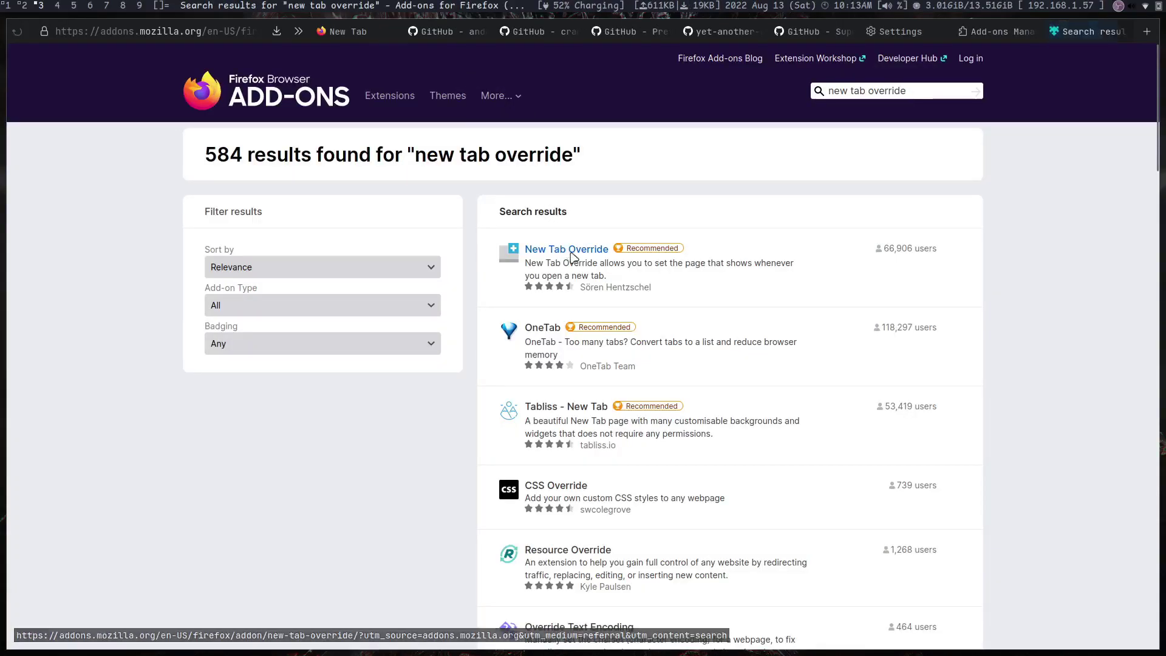
{"action": "left_click", "coordinate": [571, 254]}
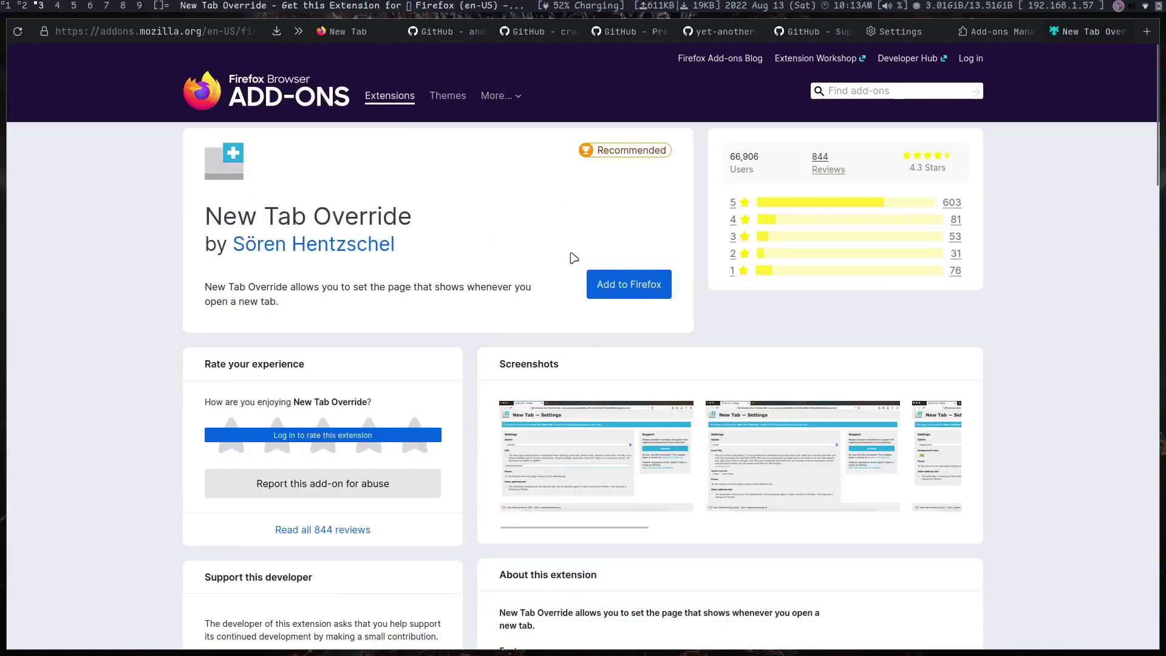
{"action": "left_click", "coordinate": [605, 284]}
{"action": "left_click", "coordinate": [316, 149]}
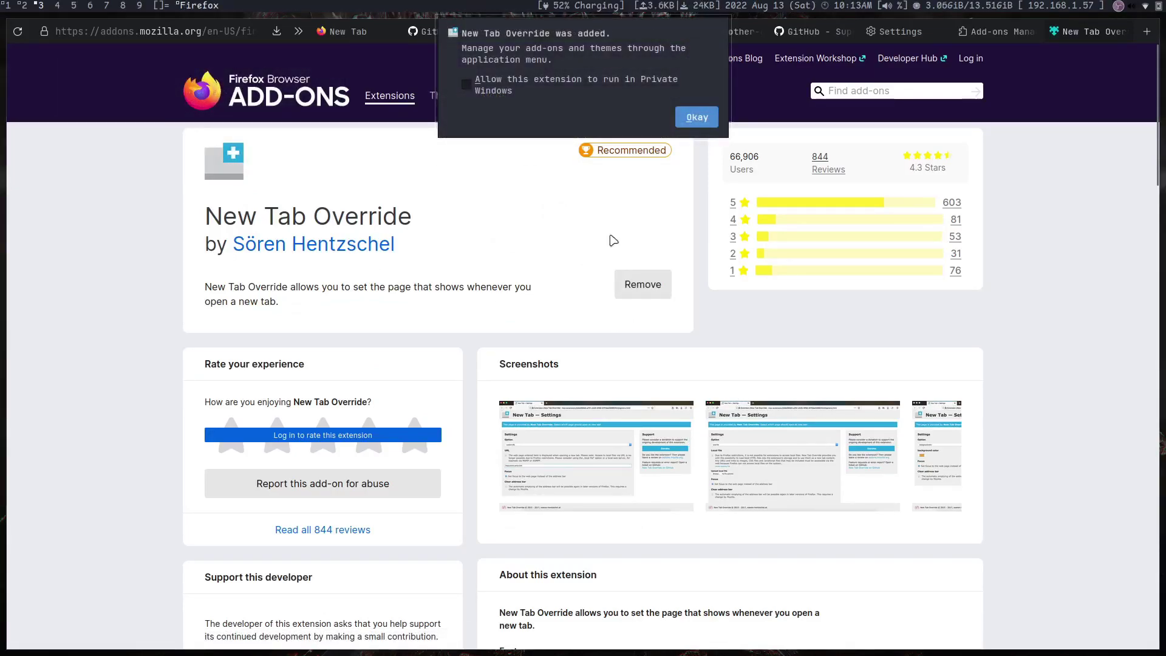
{"action": "left_click", "coordinate": [699, 117]}
{"action": "left_click", "coordinate": [1147, 32]}
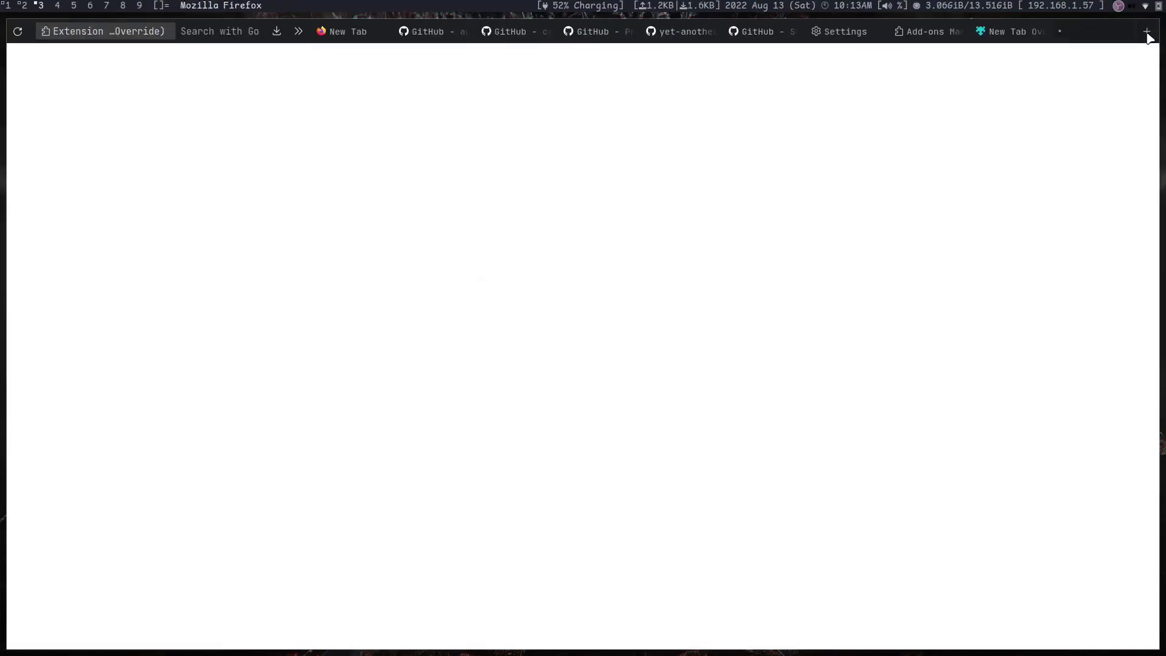
{"action": "left_click", "coordinate": [126, 282]}
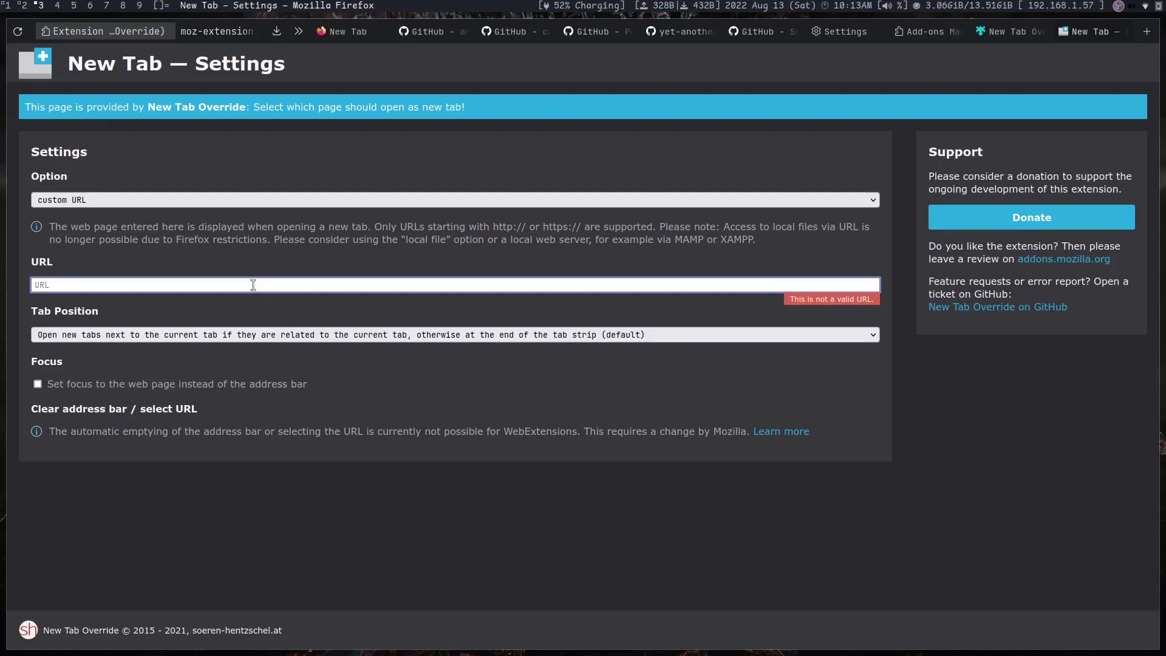
{"action": "type", "text": "https://"}
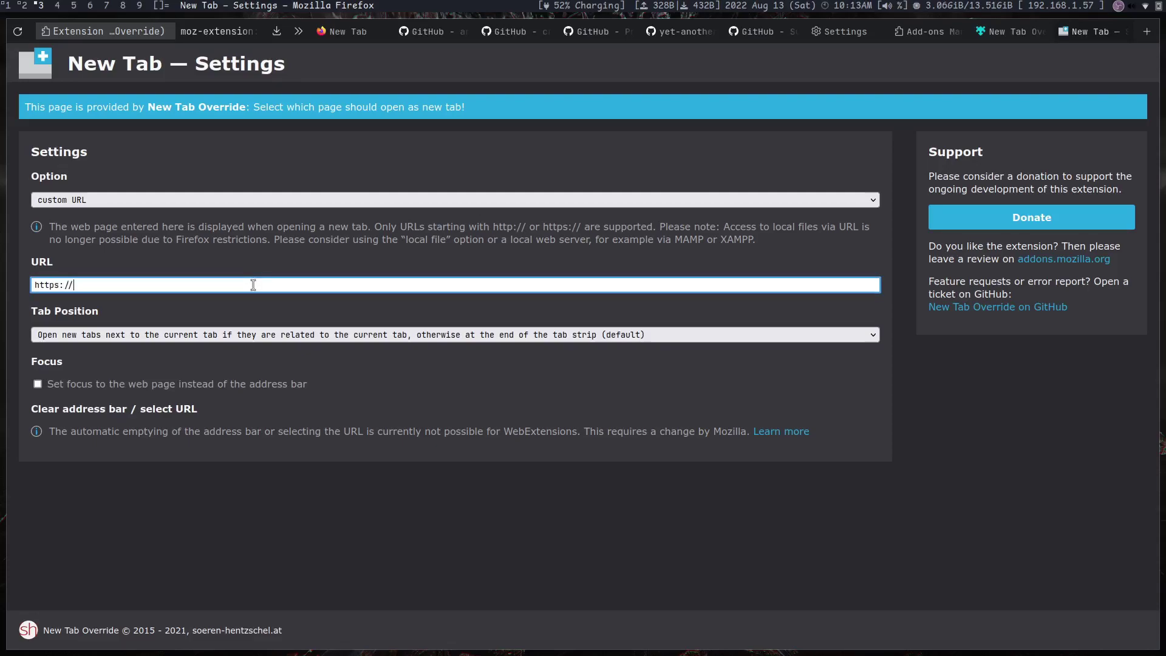
{"action": "type", "text": "git.drmoscovium.xyz/startpage"}
- Verify new tabs show the startpage, close leftover tabs, and shrink Firefox to a floating window
{"action": "key", "text": "ctrl+t"}
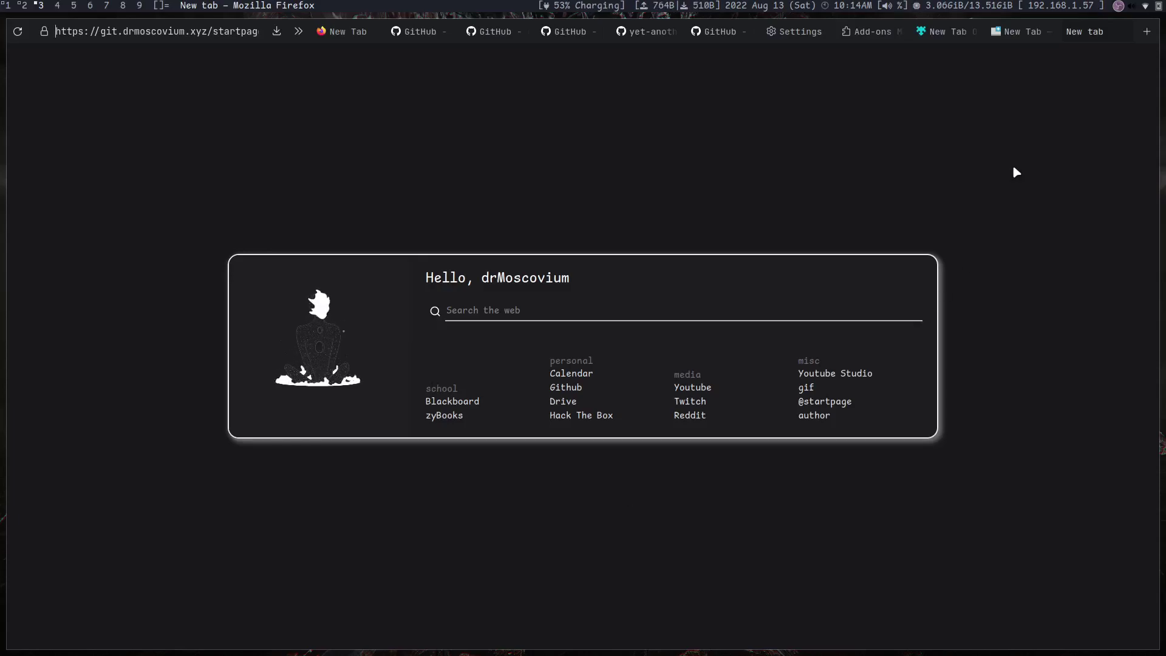
{"action": "key", "text": "F5"}
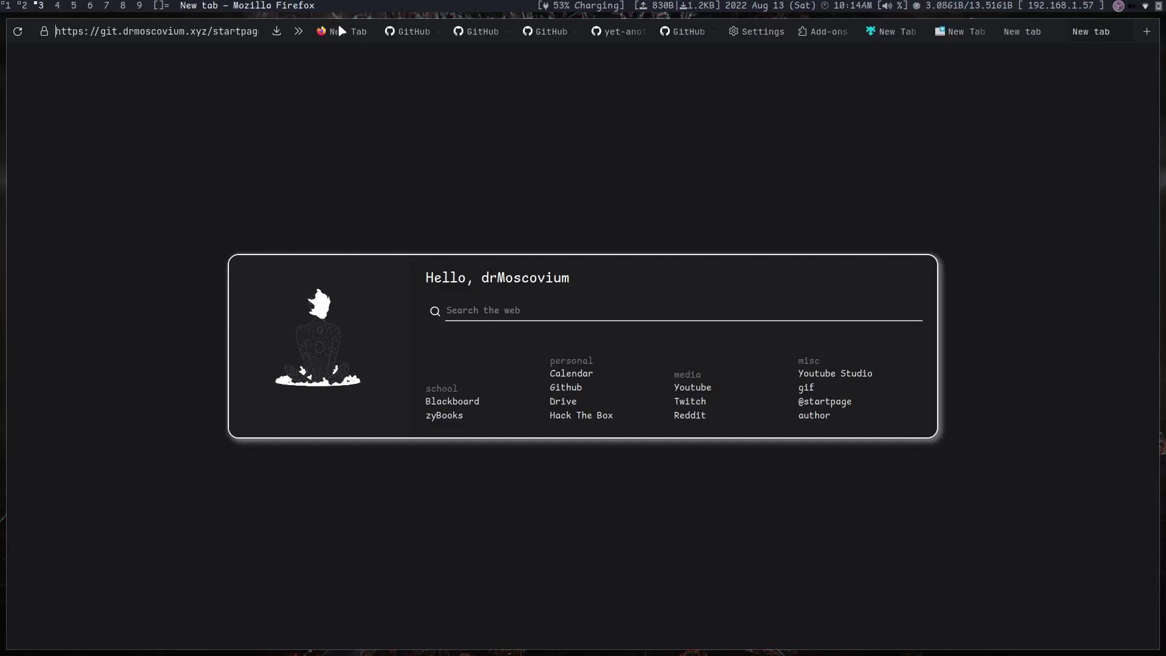
{"action": "key", "text": "ctrl+w"}
{"action": "key", "text": "ctrl+w"}
{"action": "key", "text": "ctrl+w"}
{"action": "key", "text": "ctrl+w"}
{"action": "key", "text": "ctrl+w"}
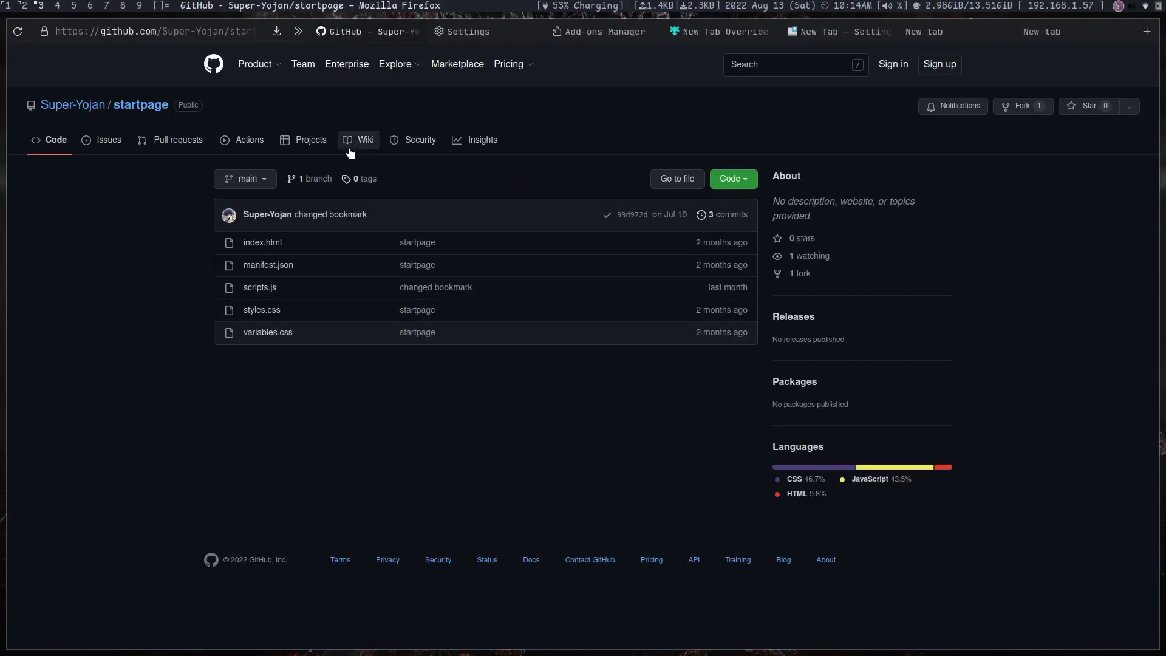
{"action": "key", "text": "ctrl+w"}
{"action": "key", "text": "ctrl+w"}
{"action": "key", "text": "ctrl+w"}
{"action": "key", "text": "ctrl+w"}
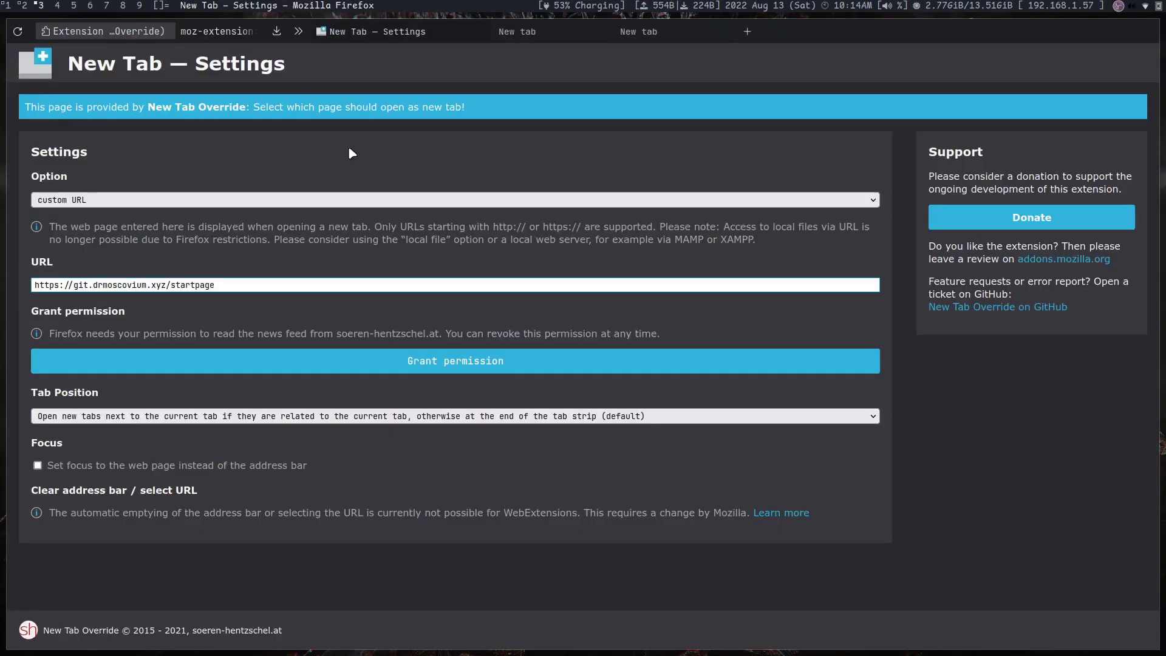
{"action": "key", "text": "ctrl+w"}
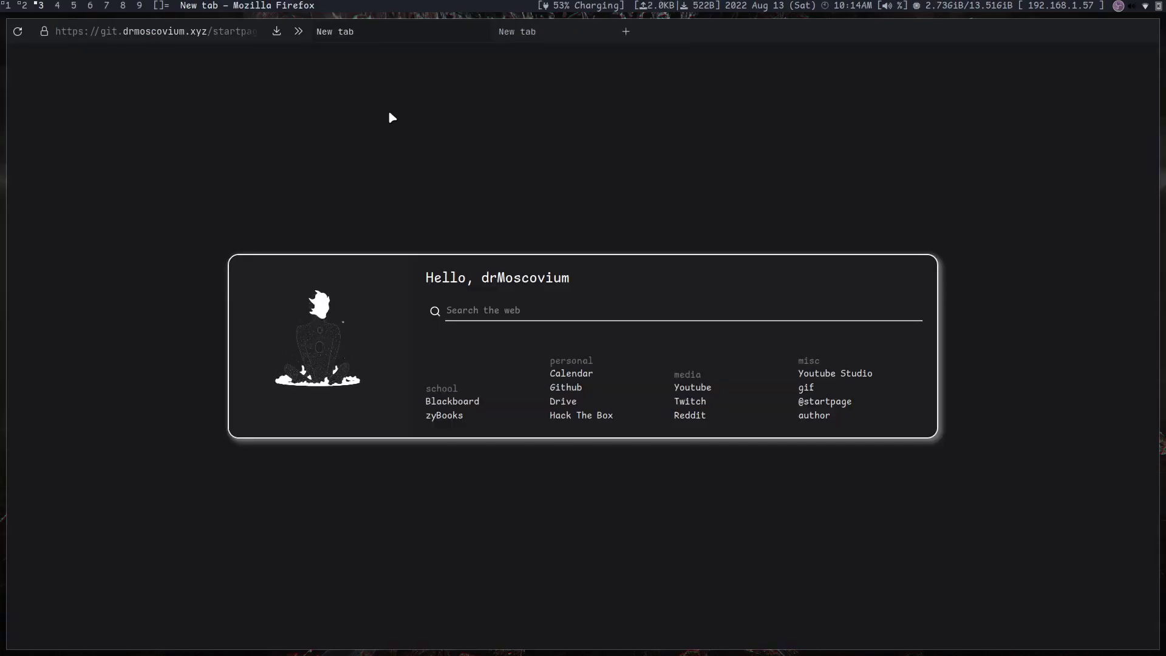
{"action": "left_click_drag", "start_coordinate": [391, 117], "coordinate": [1132, 637]}
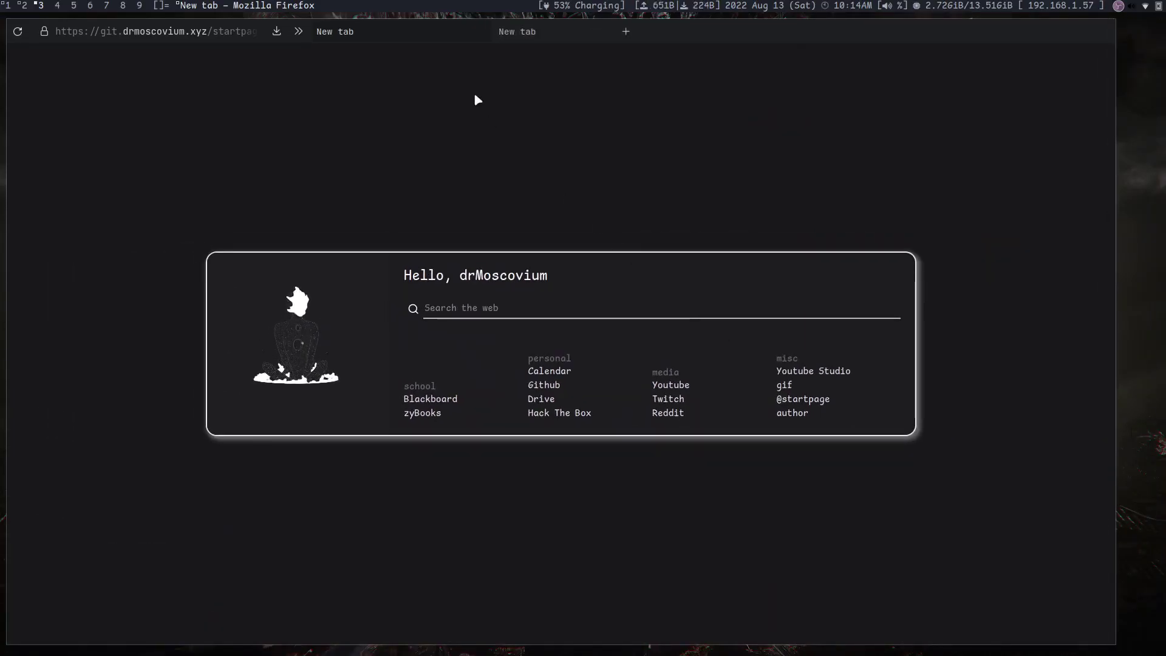